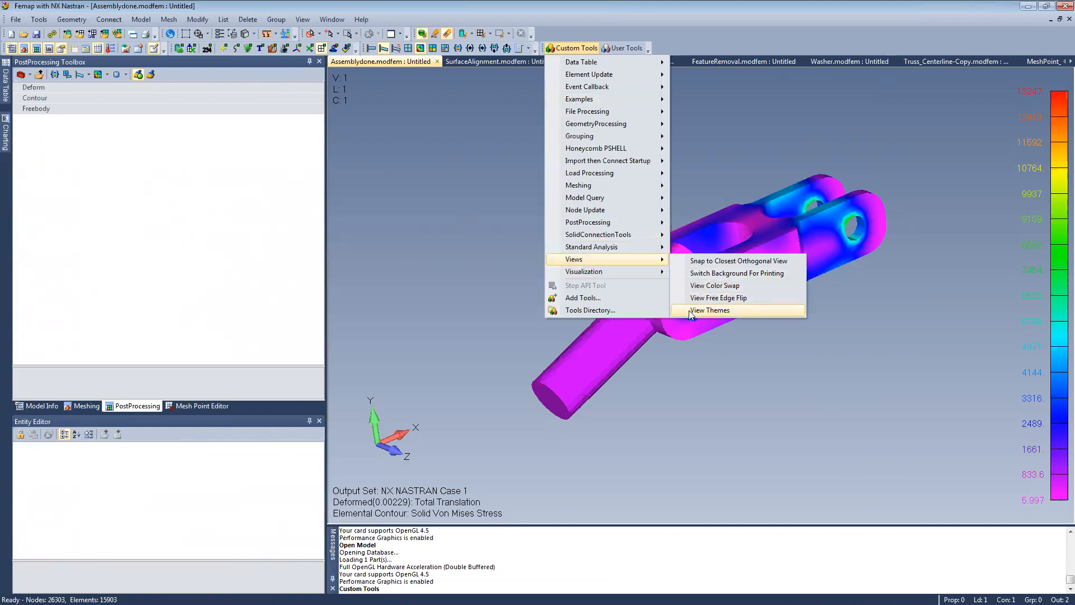
Open the View Themes tool, try the Classic and Print White themes on the stress plot, and restore the Default theme.
left_click(689, 310)
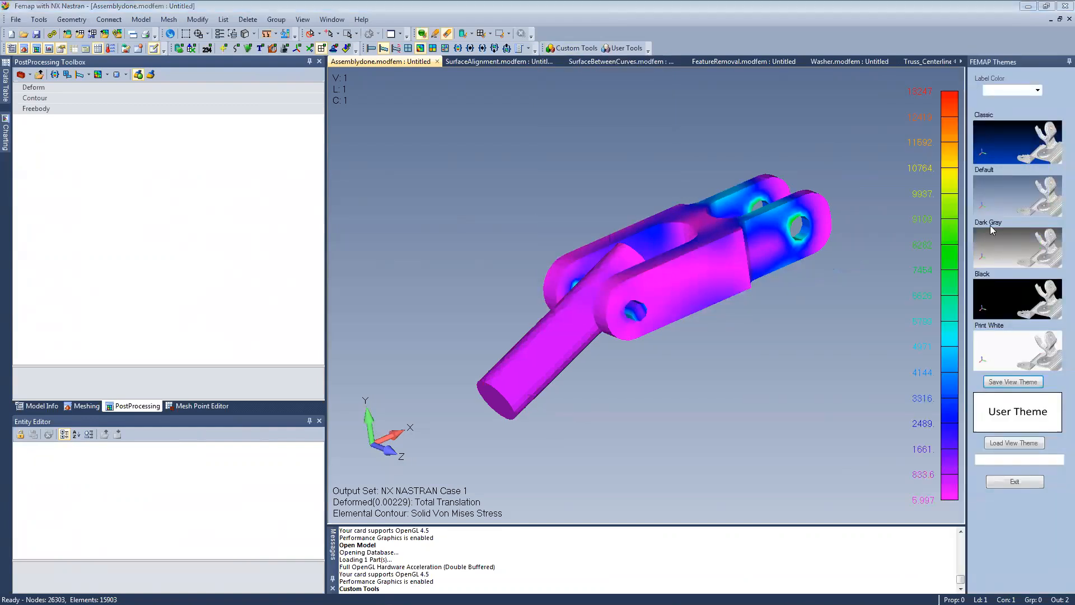
left_click(1023, 225)
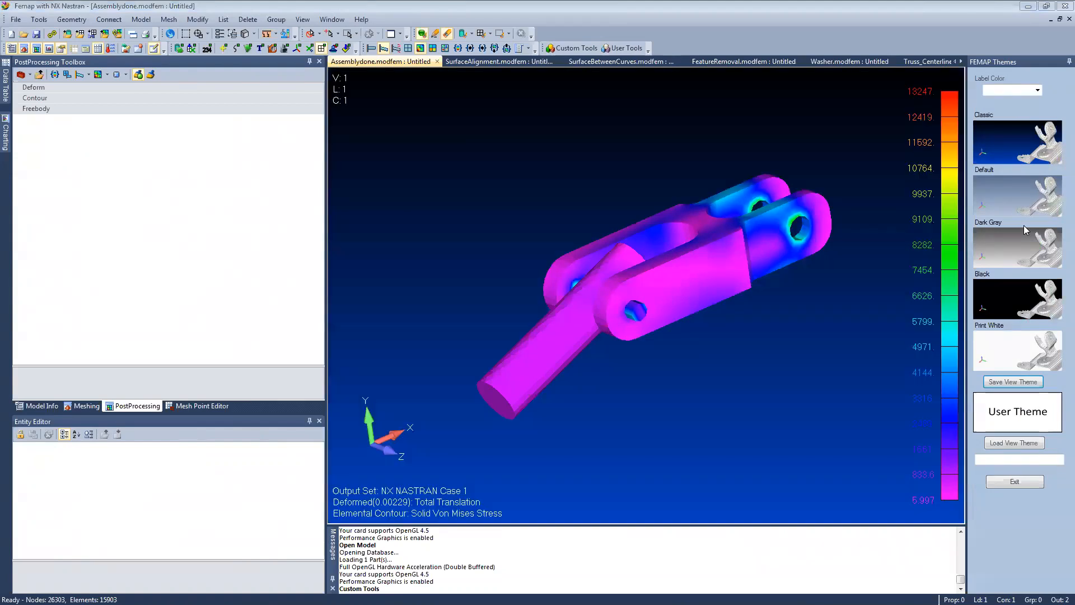
left_click(1021, 205)
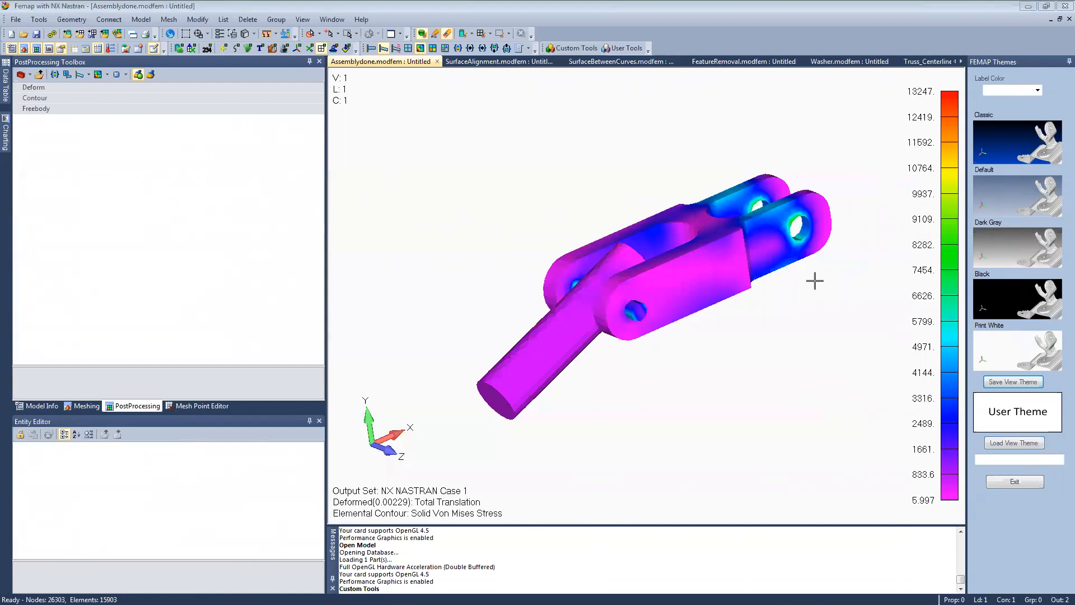
left_click(1032, 234)
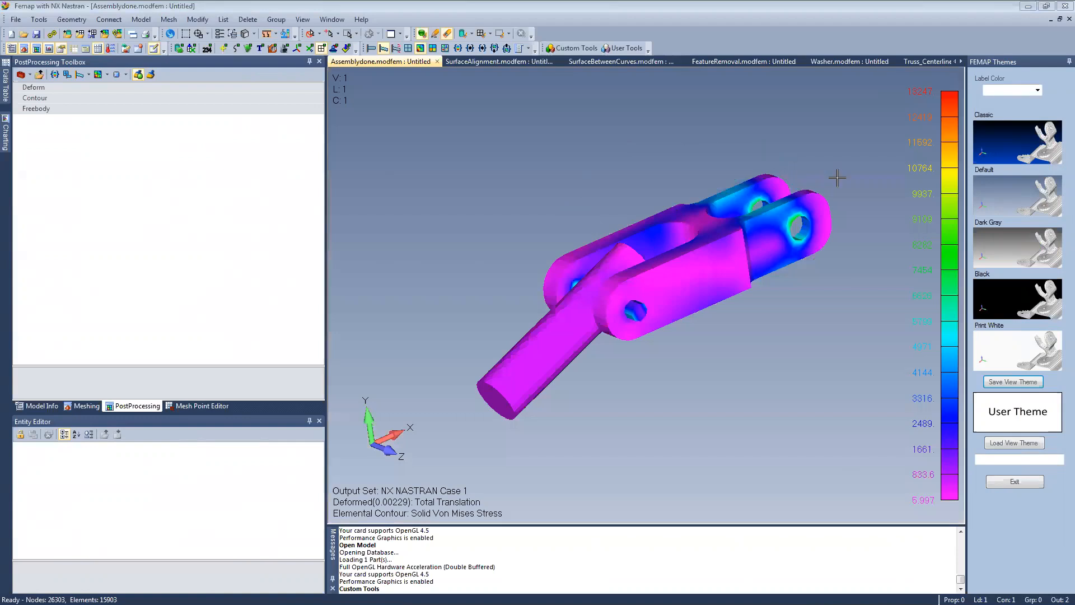
Try Black and White as the view label color, settle on Black, and exit the themes tool.
left_click(1037, 91)
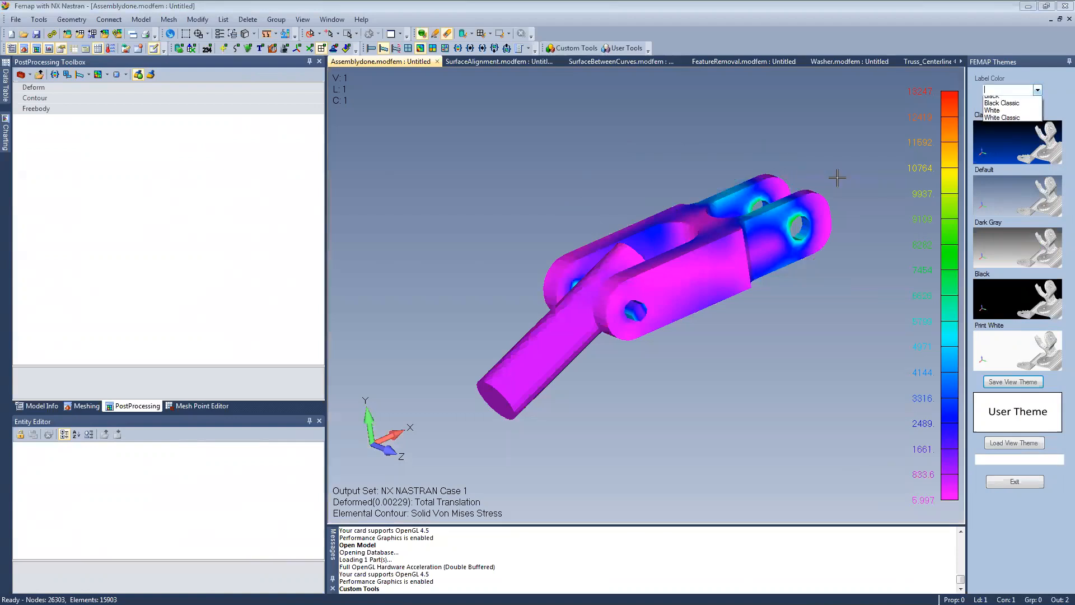
left_click(992, 100)
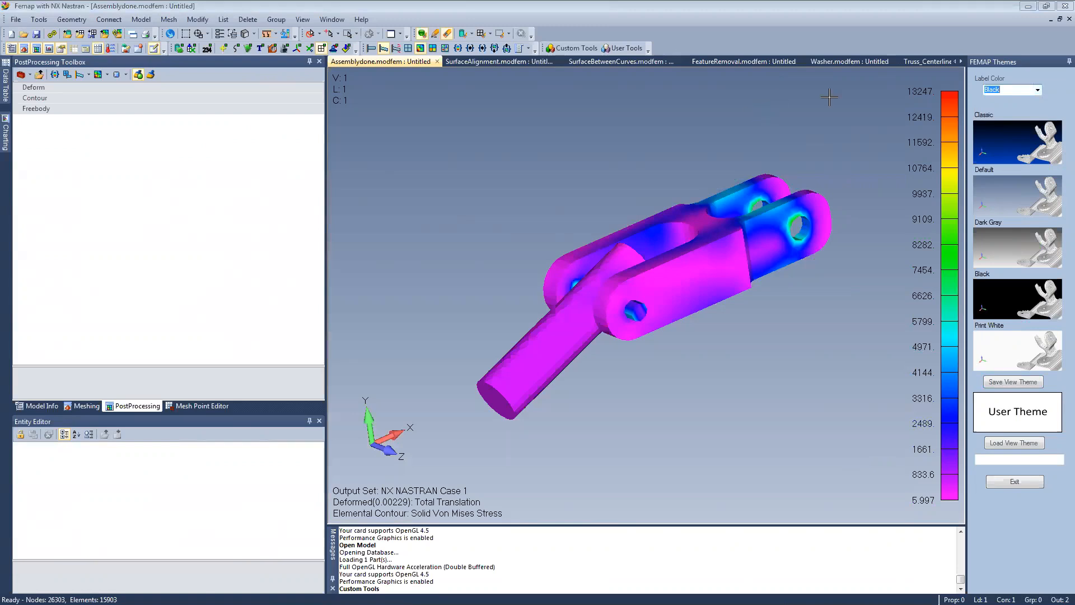
left_click(1037, 90)
left_click(992, 114)
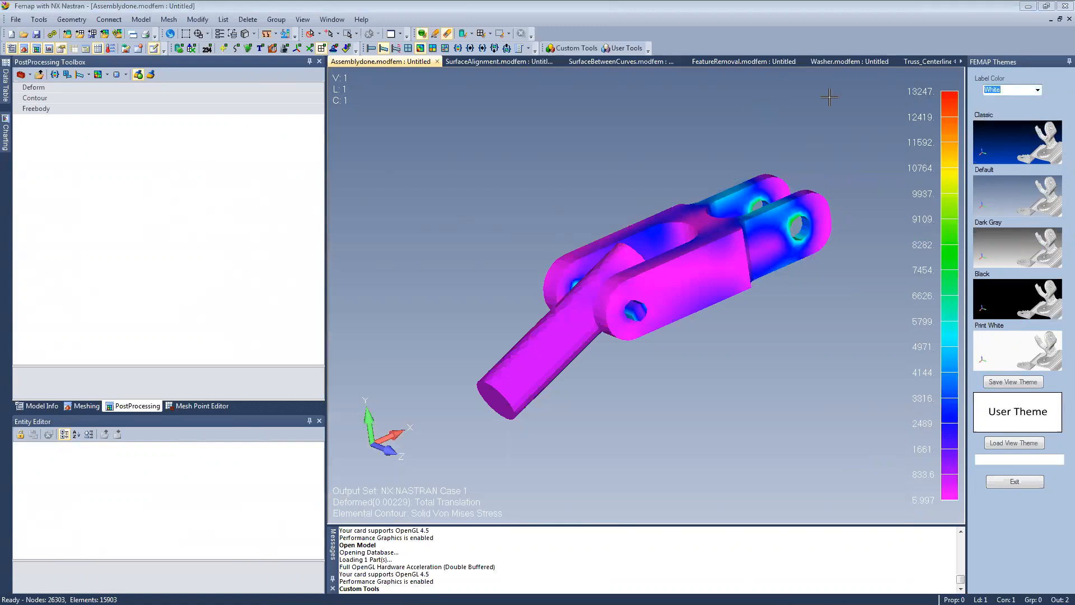
left_click(1038, 90)
left_click(992, 99)
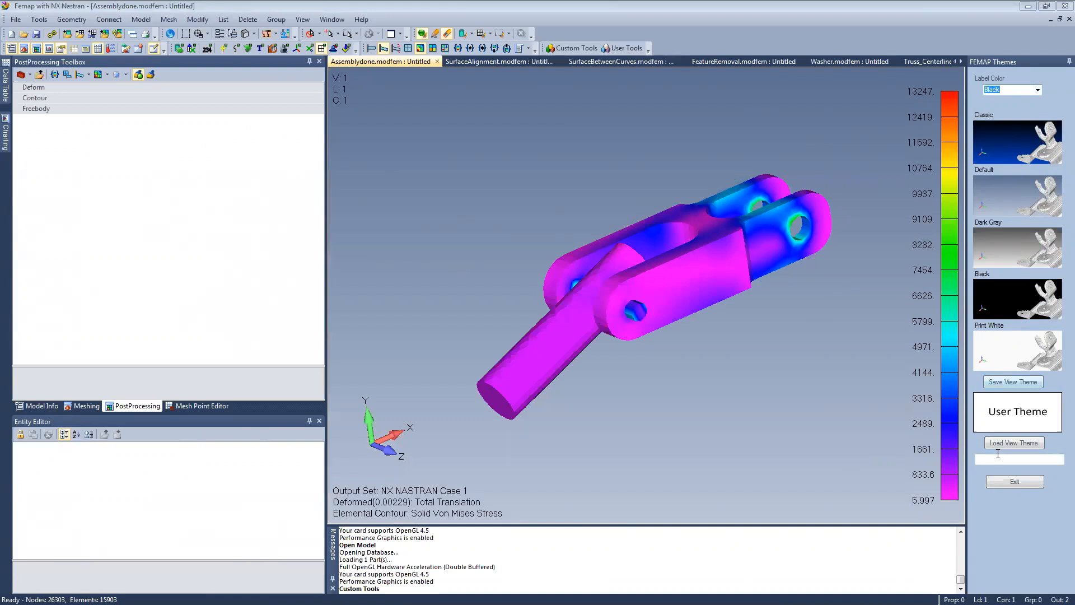
left_click(1029, 482)
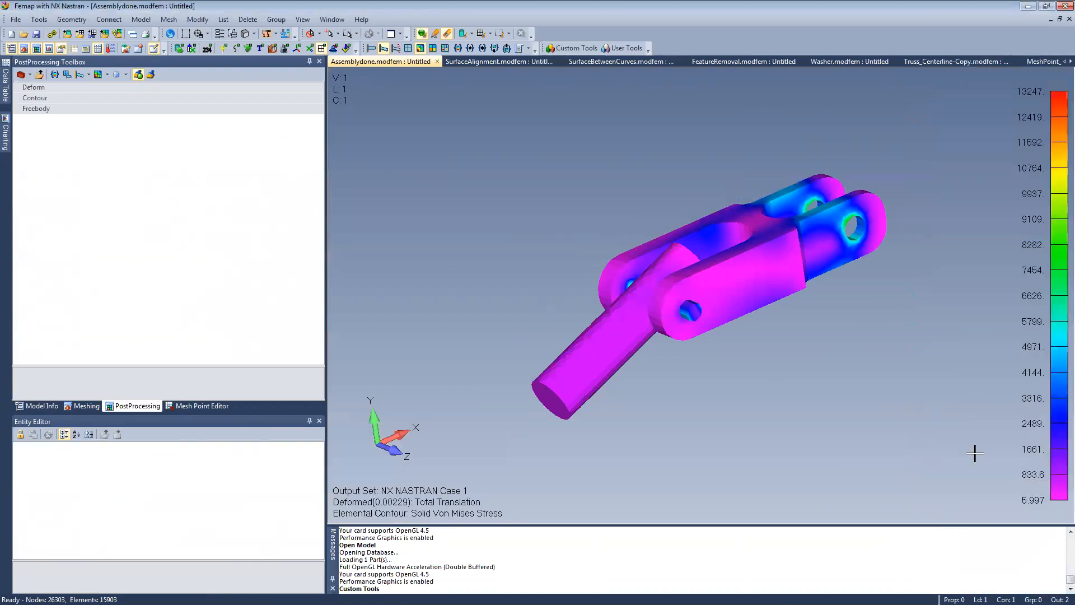
Turn off Best Possible in the graphics preferences, keeping Performance Graphics enabled, and accept the preferences.
left_click(17, 20)
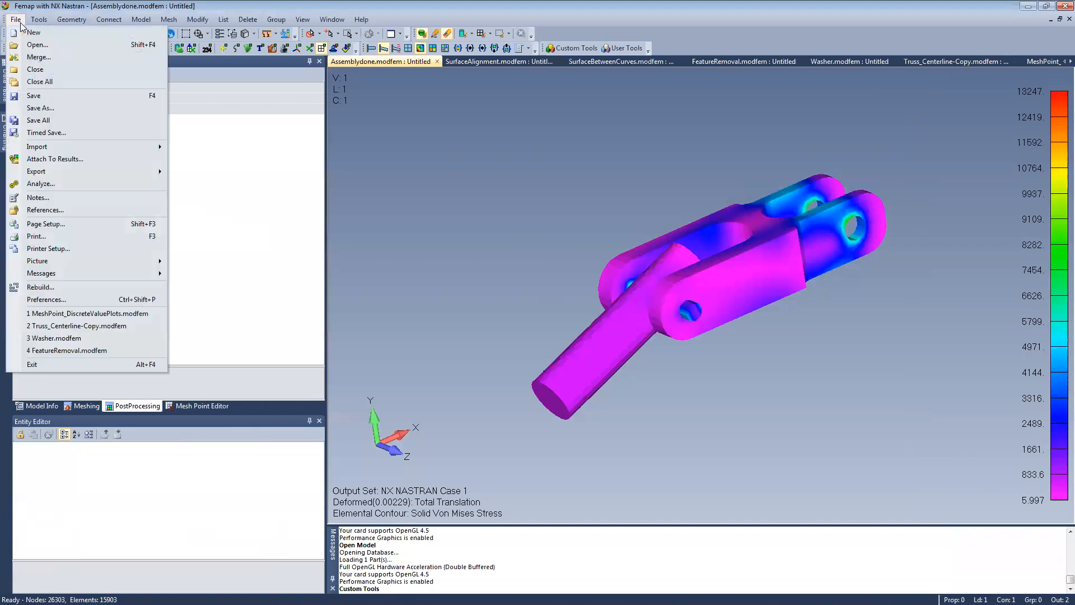
left_click(73, 300)
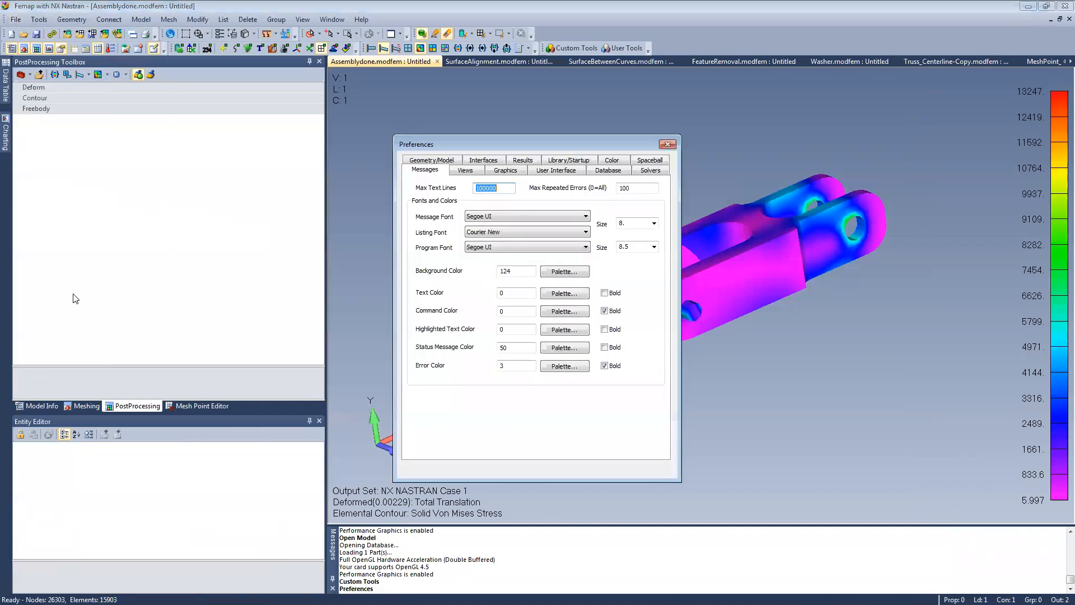
left_click(511, 170)
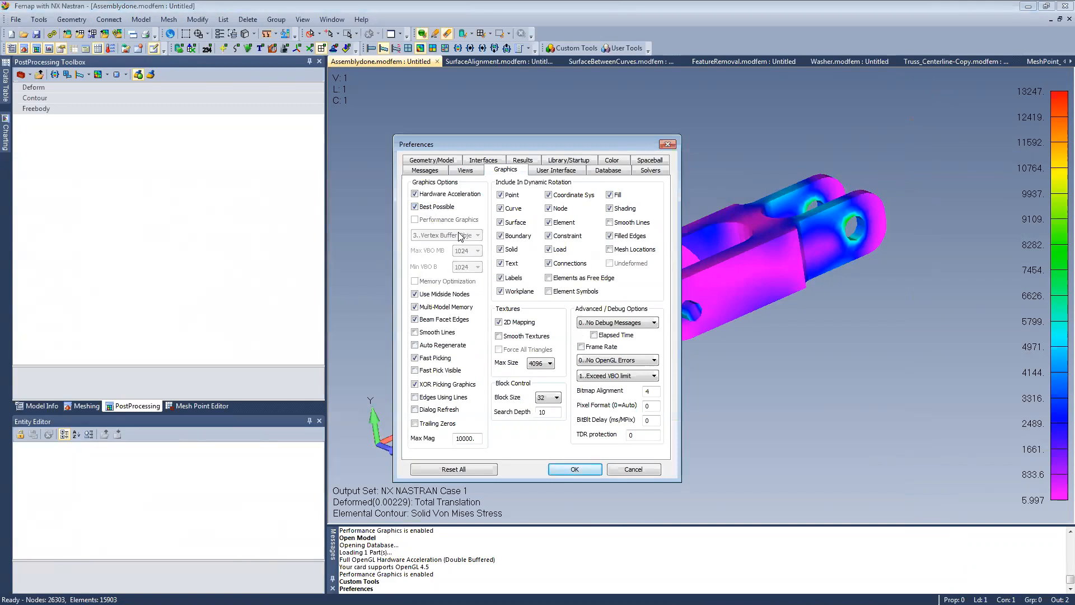
left_click(441, 207)
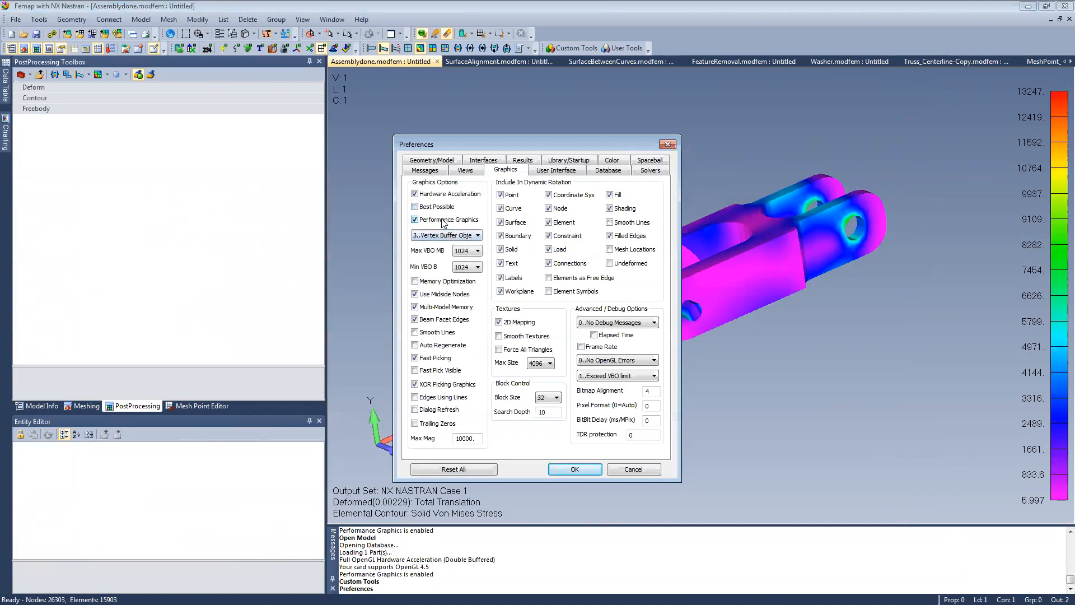
left_click(563, 469)
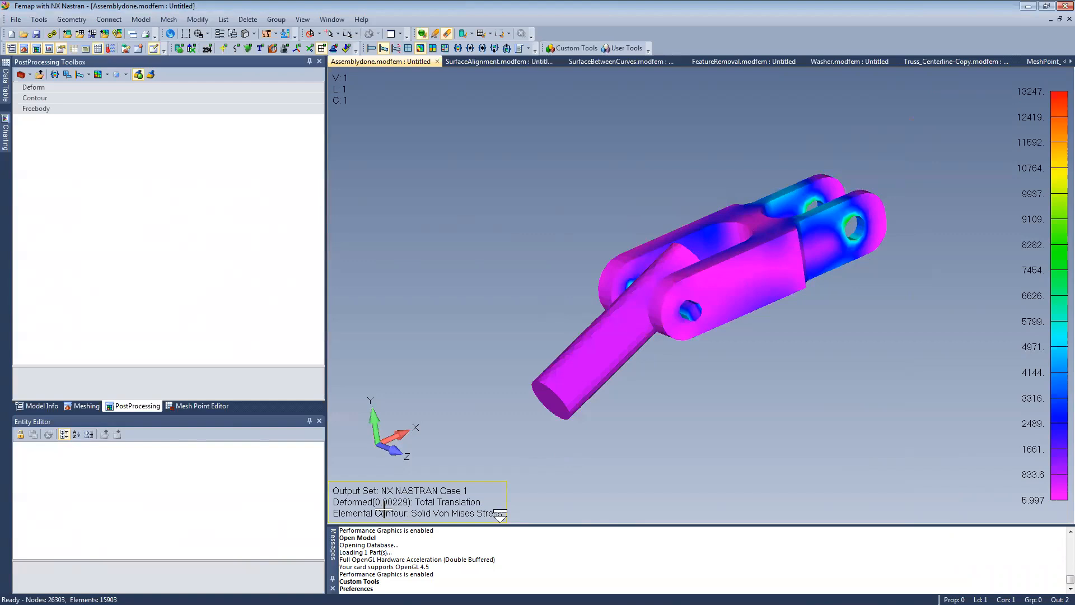
Move the post titles block slightly inward from the view's corner, and open and accept its view options.
mouse_move(383, 510)
left_mouse_down()
mouse_move(549, 418)
mouse_move(453, 311)
mouse_move(395, 503)
mouse_move(940, 492)
mouse_move(373, 504)
left_mouse_up()
right_click(624, 507)
left_click(601, 495)
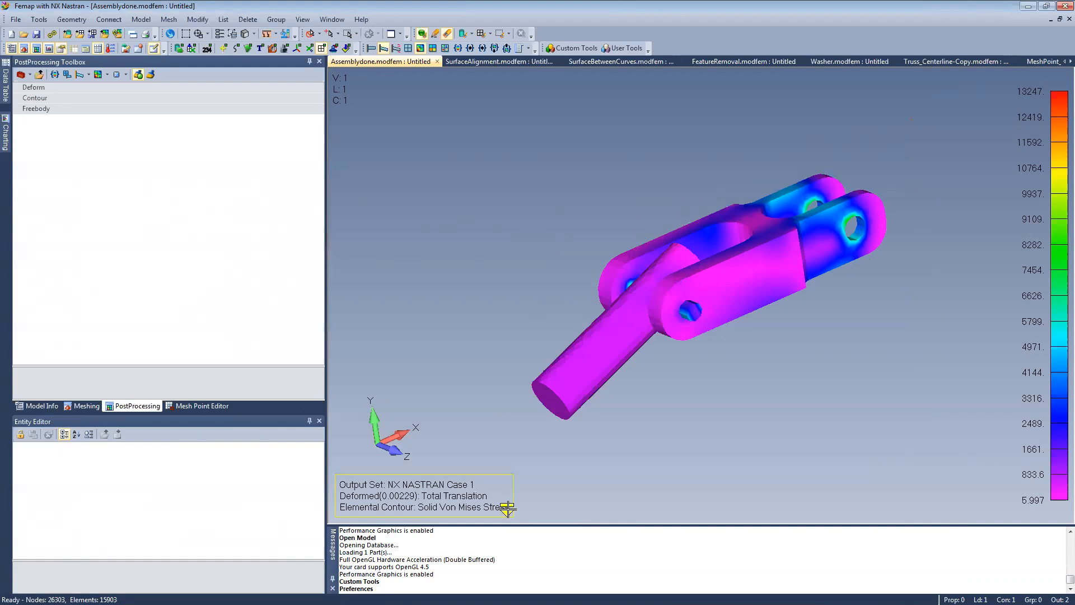
double_click(507, 508)
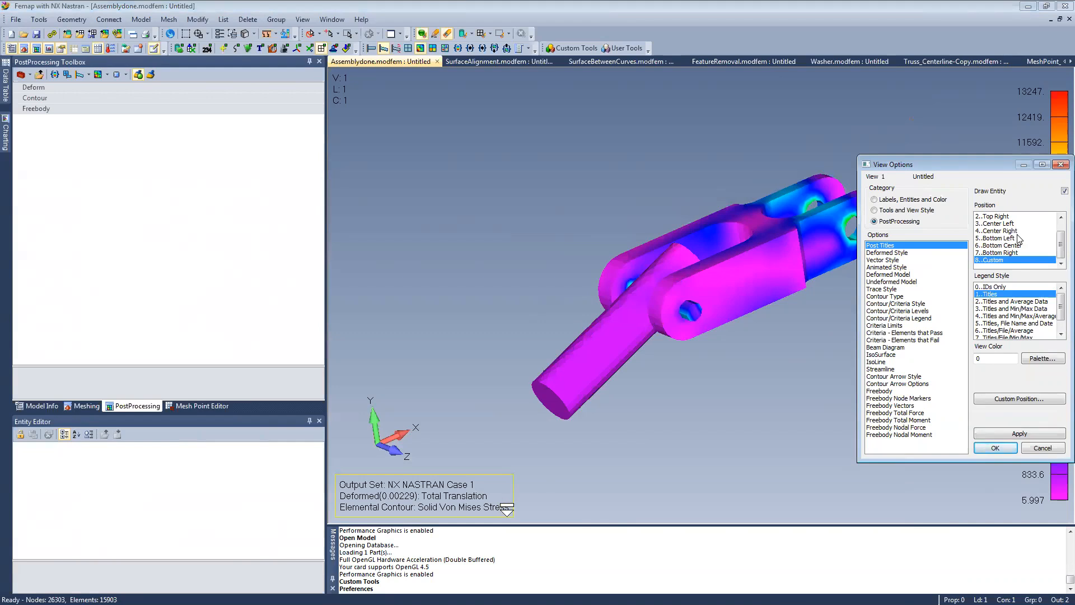
left_click(995, 448)
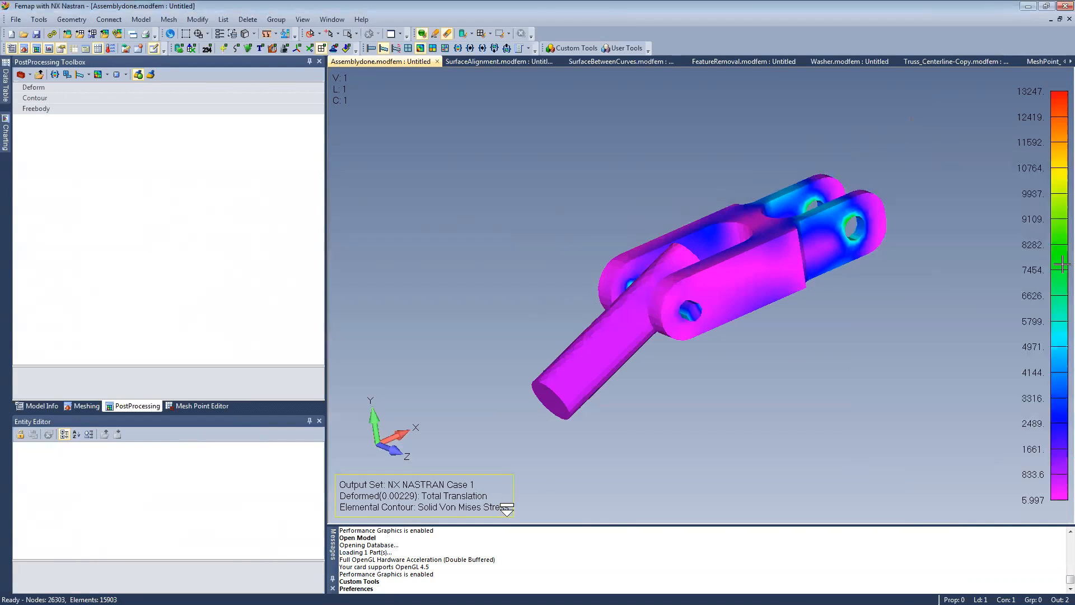
Move the contour legend slightly inward from the view's edge and switch the stress contour from smooth to discrete level colors.
mouse_move(1057, 247)
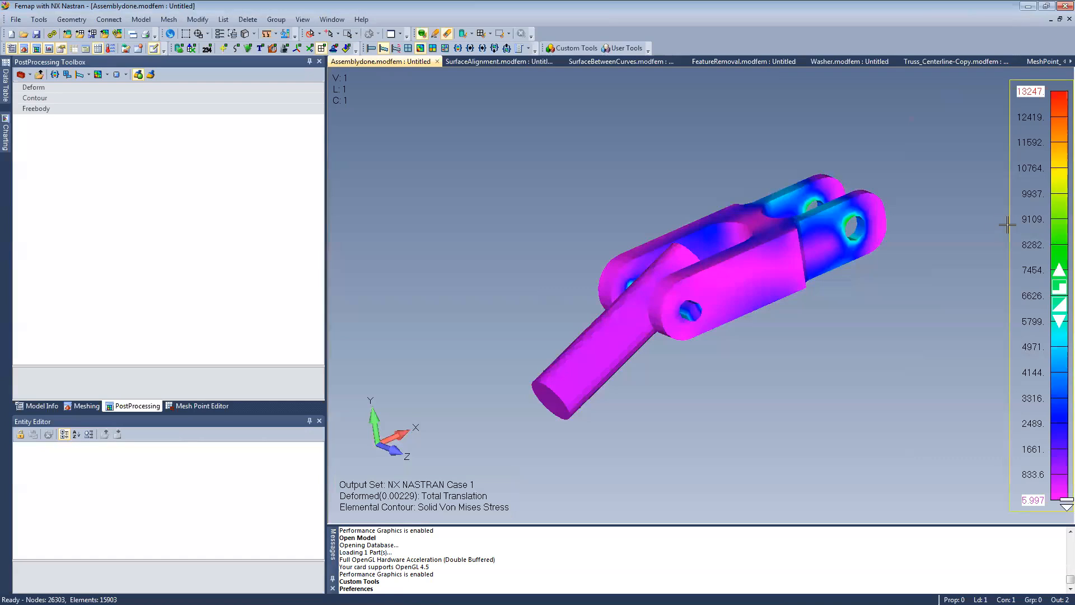
left_click_drag(1036, 212, 1056, 343)
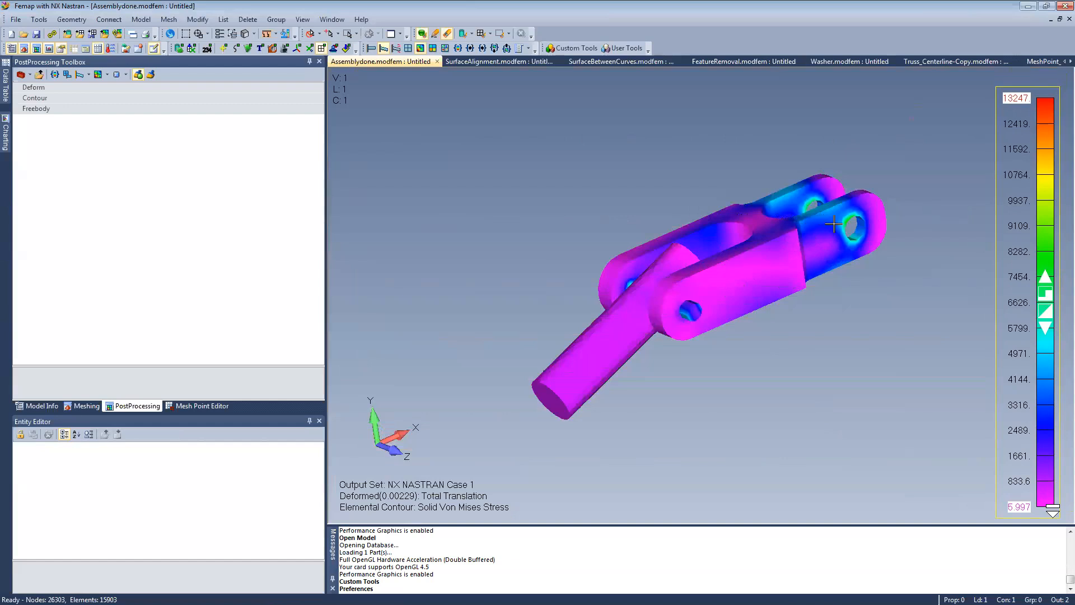
scroll(1065, 300, "up", 3)
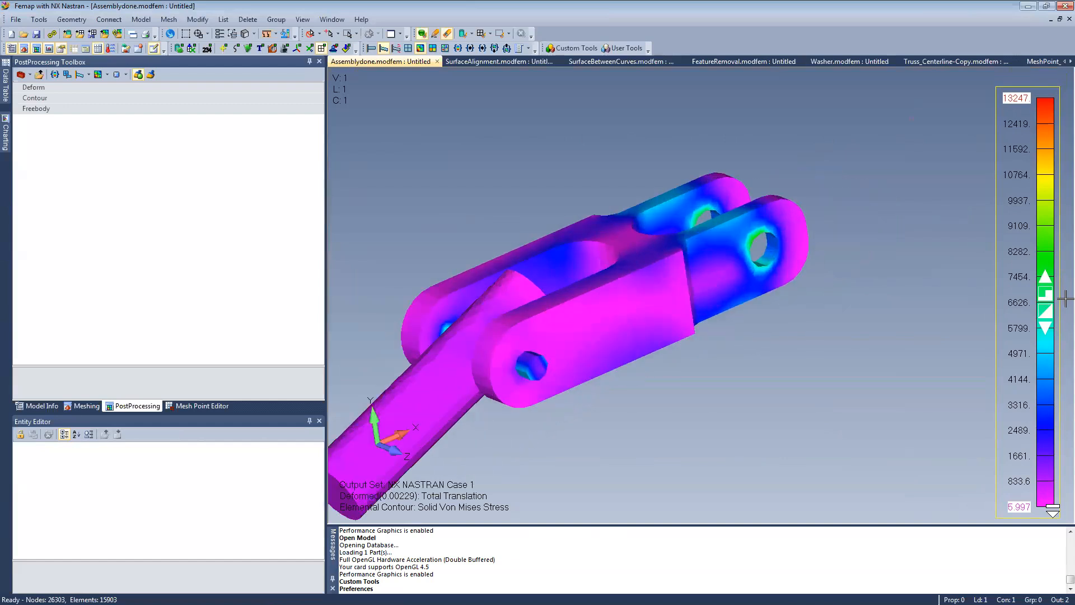
left_click(1045, 293)
scroll(704, 268, "down", 2)
middle_click_drag(704, 269, 658, 266)
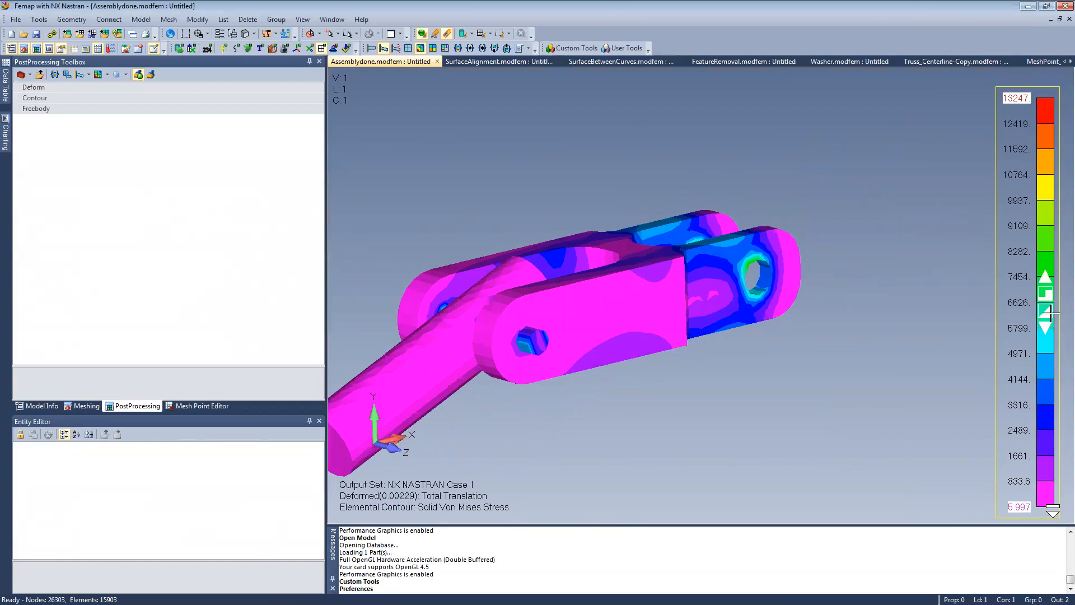
Raise and lower the number of contour levels directly on the legend, ending with 12 levels.
left_click(1045, 277)
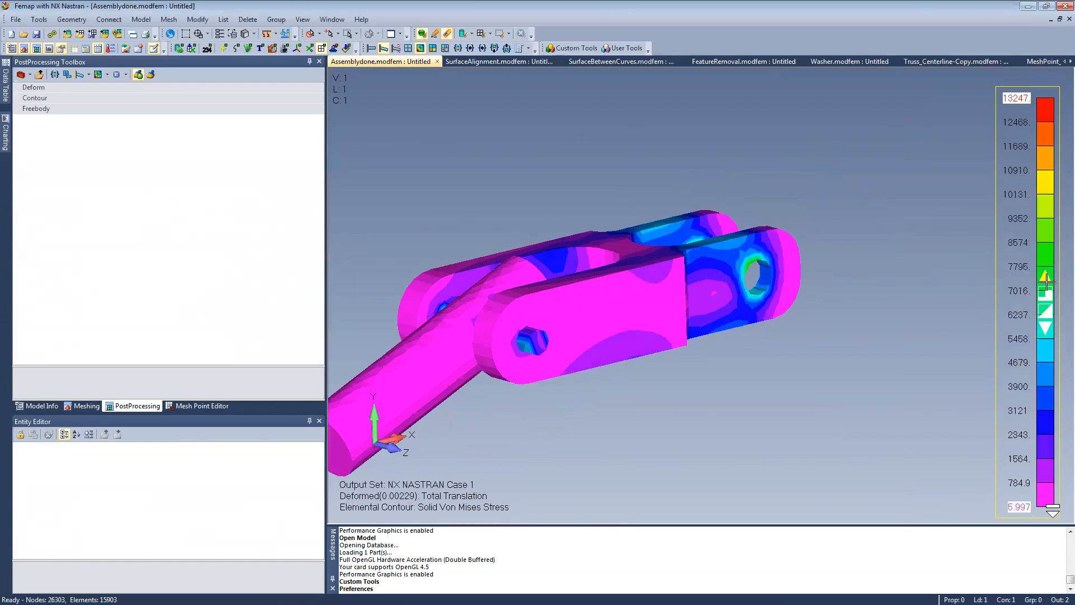
left_click(1045, 277)
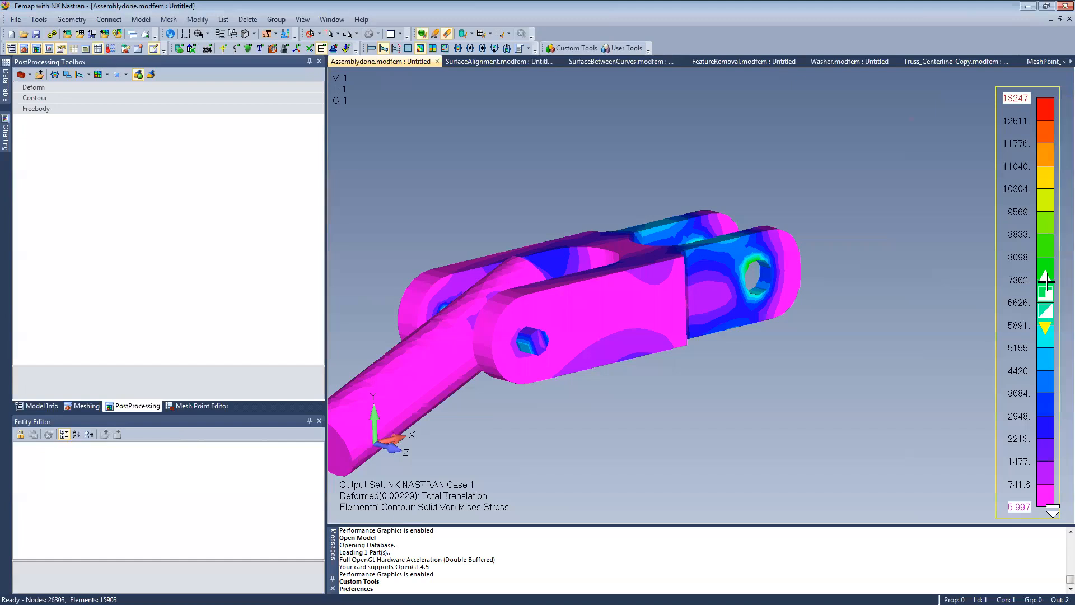
left_click(1045, 327)
left_click(1045, 277)
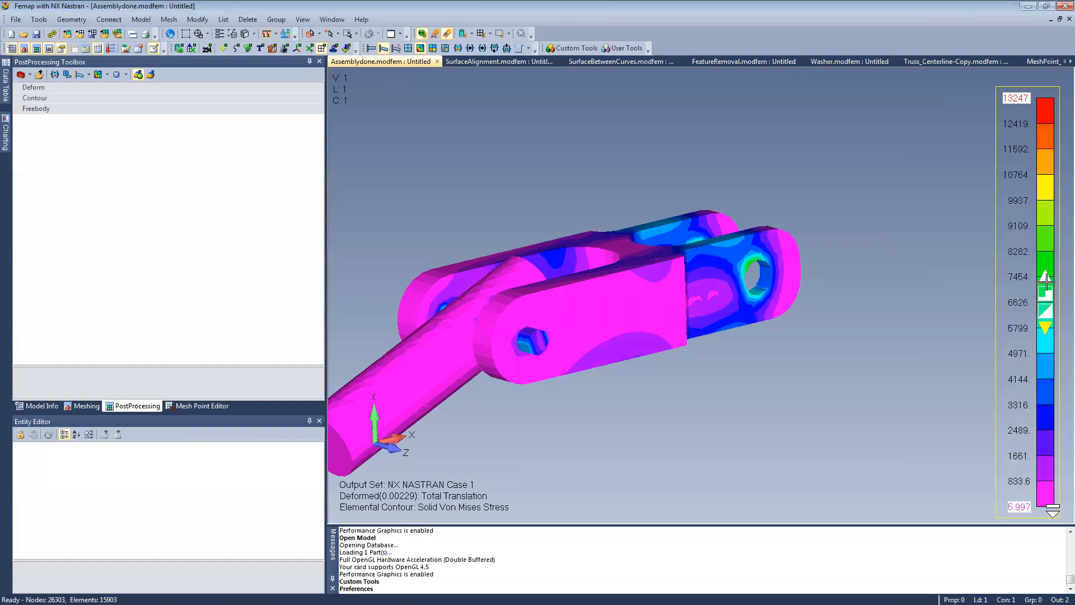
left_click(1046, 276)
left_click(1046, 277)
left_click(1046, 277)
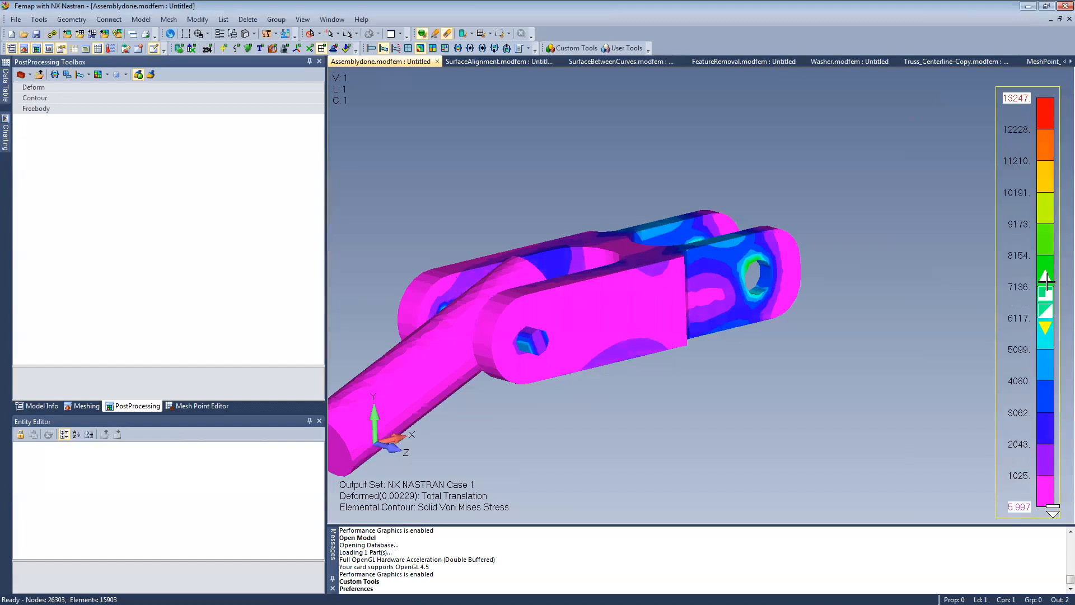
left_click(1045, 277)
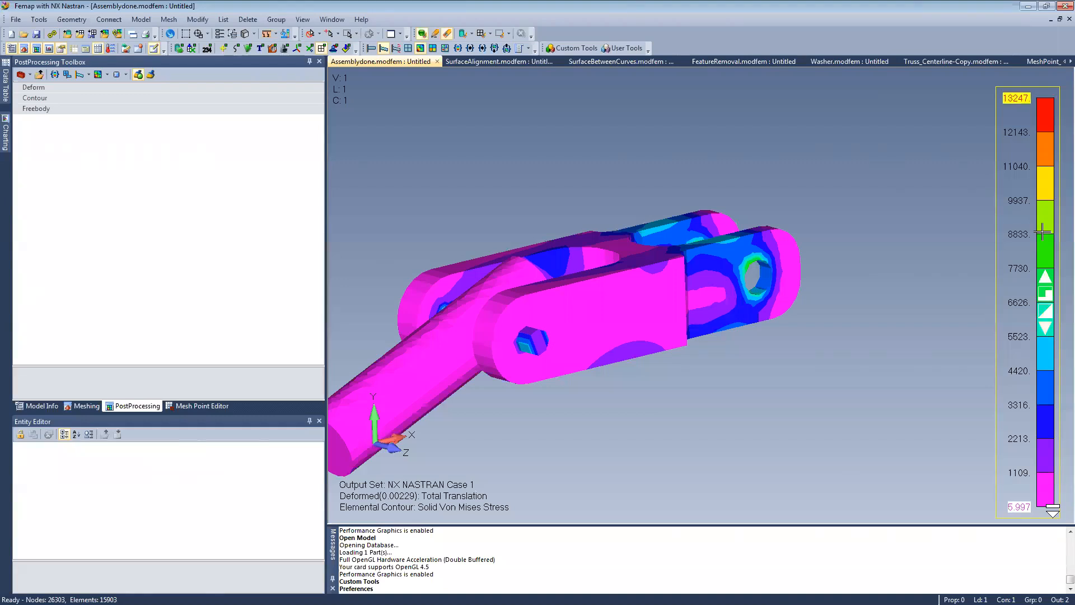
Set the contour legend range to a minimum of 0 and a maximum of 10000.
left_click(1020, 507)
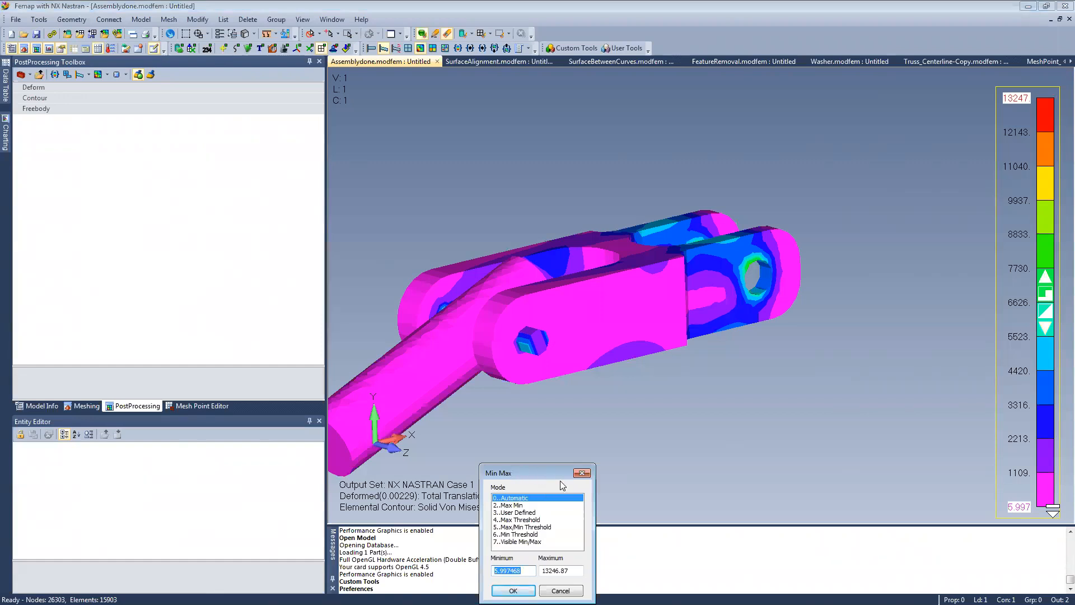
type("0")
key("Tab")
type("10000")
key("Return")
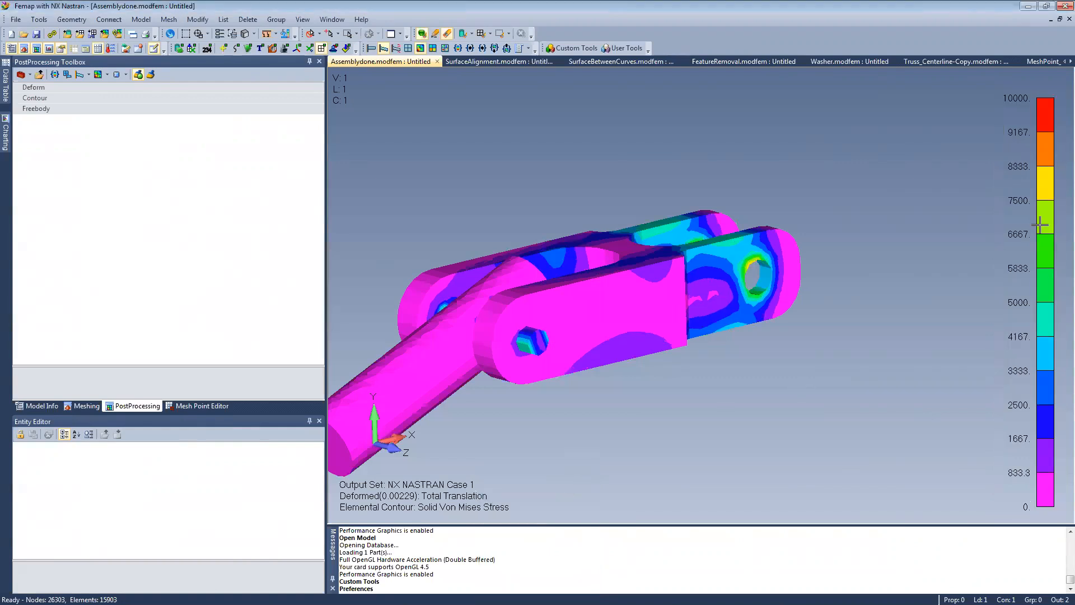
Reduce the contour to 10 levels on the legend, and open and accept the legend's view options.
mouse_move(1039, 224)
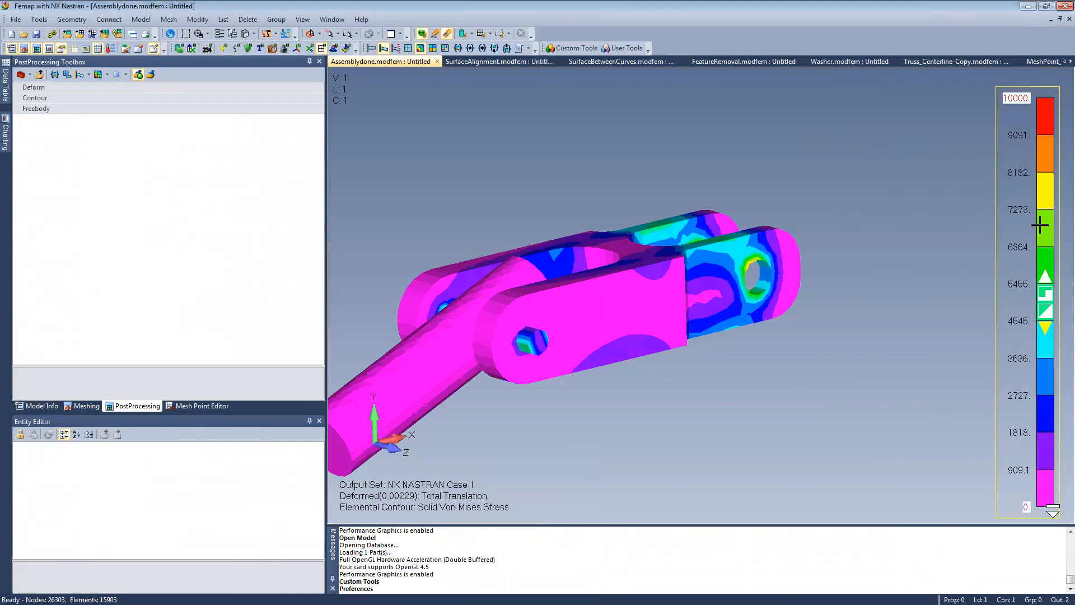
scroll(1039, 224, "down", 1)
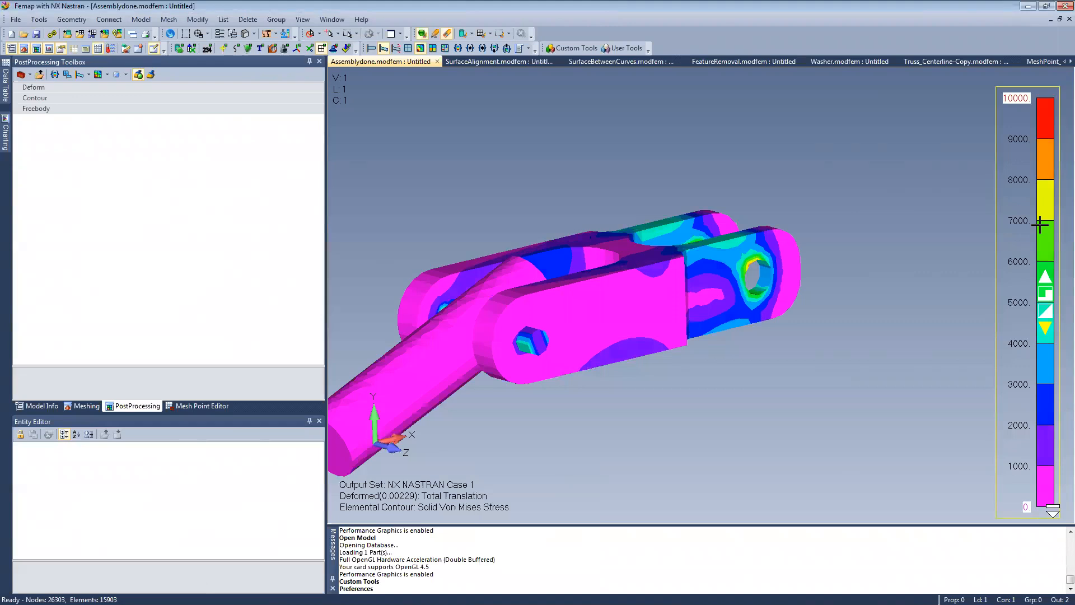
double_click(1052, 509)
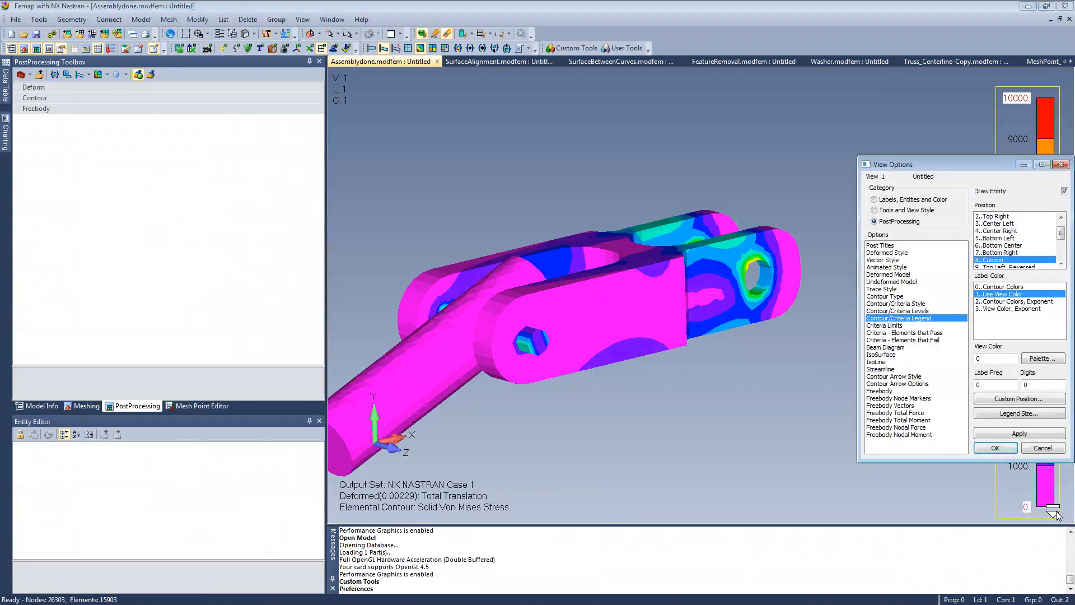
left_click(1005, 450)
Move the view cube clear of the post titles and reset the model to its home view.
middle_click_drag(560, 333, 688, 318, "ctrl")
scroll(703, 316, "down", 4)
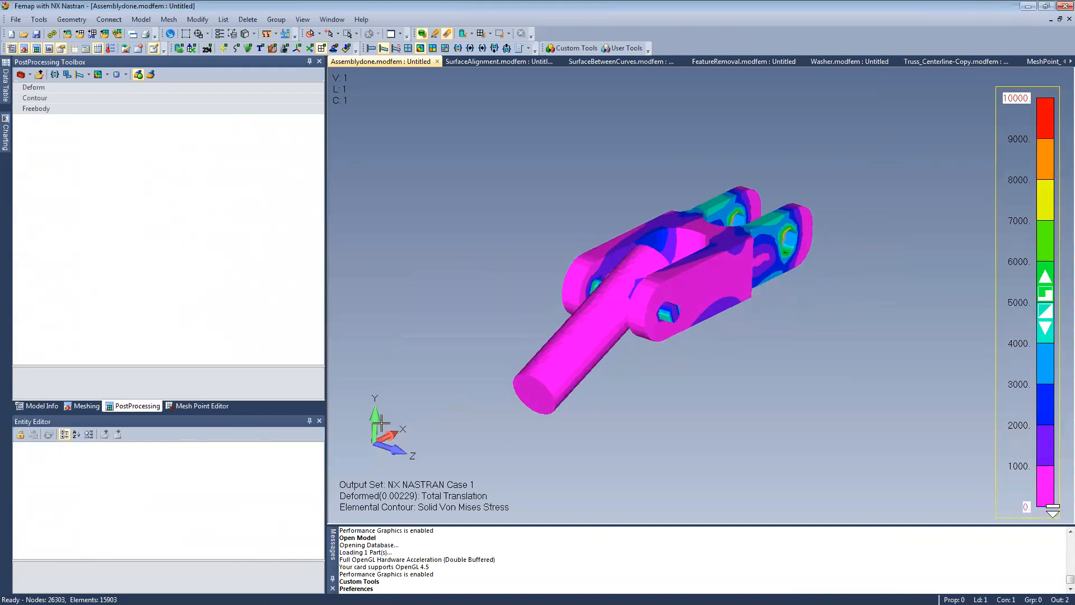
mouse_move(386, 438)
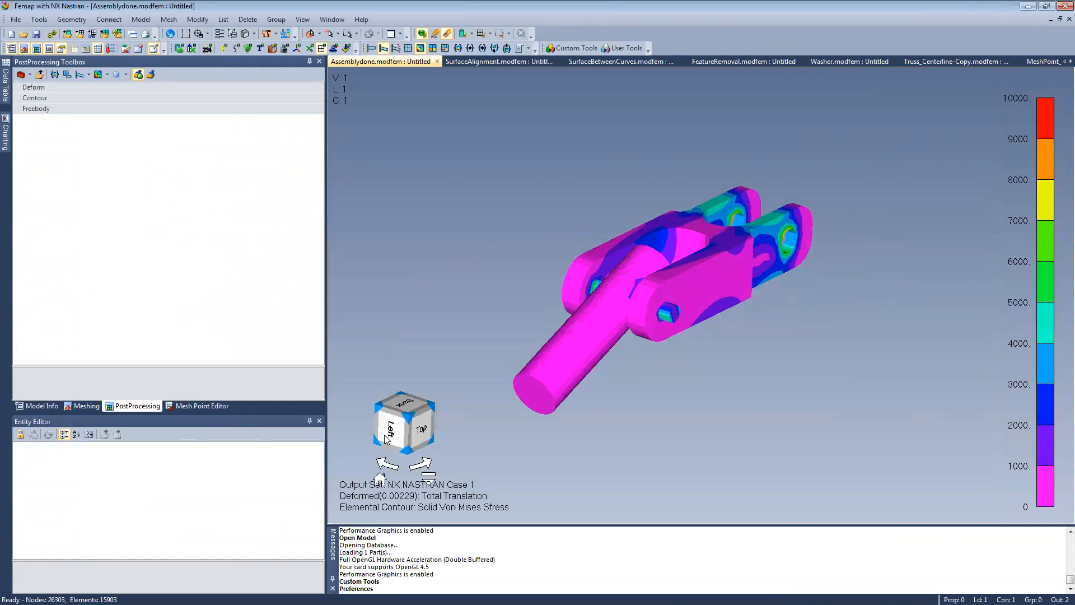
left_click_drag(408, 427, 382, 411)
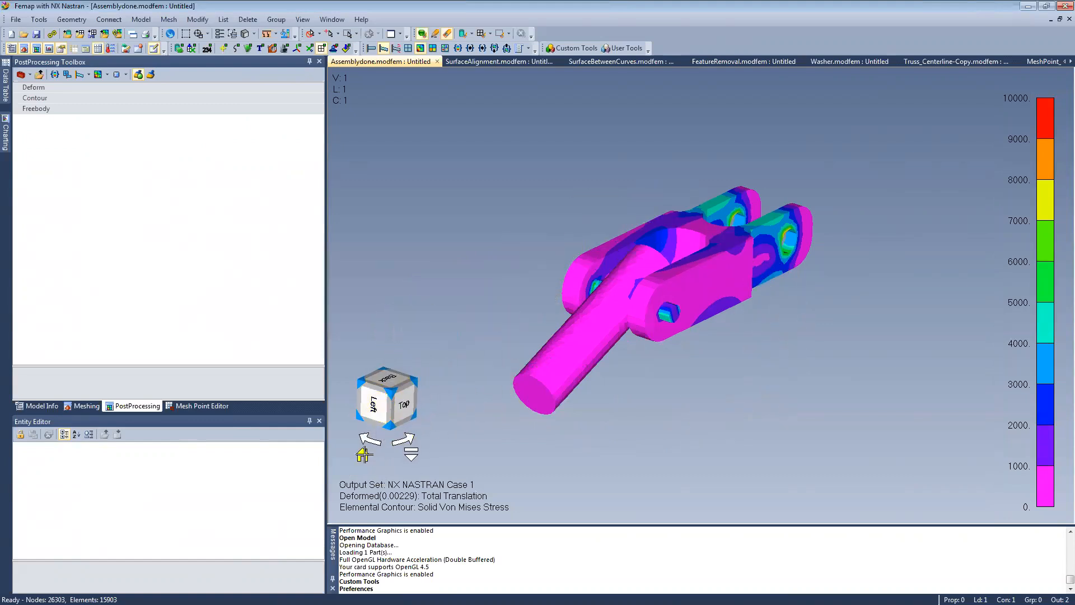
left_click(363, 455)
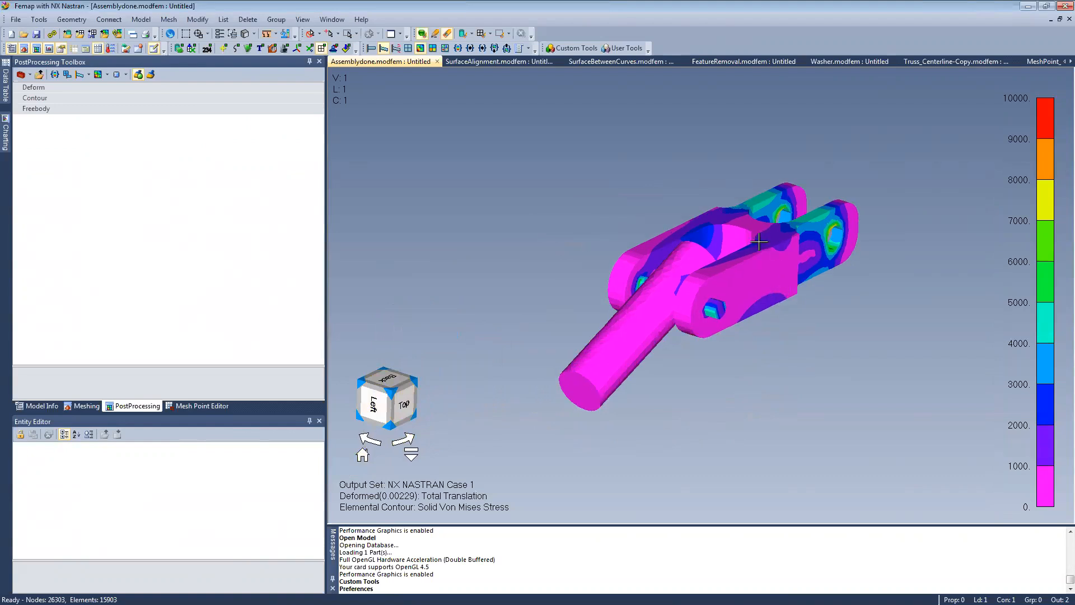
Restore the home view after zooming in, and use the view cube to show the Top view and rotate it in-plane.
scroll(921, 228, "up", 6)
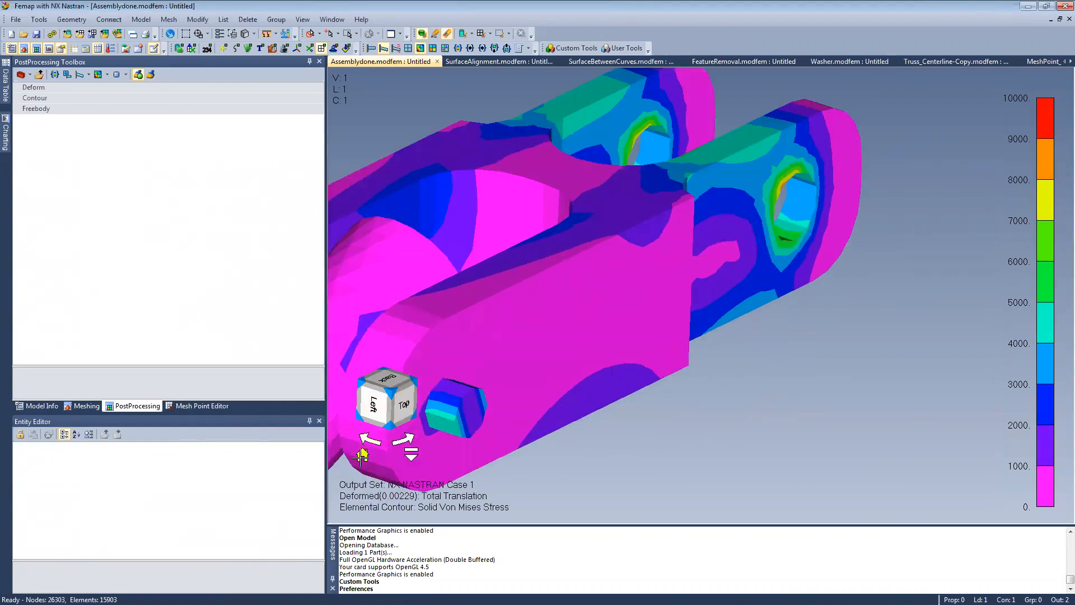
left_click(362, 454)
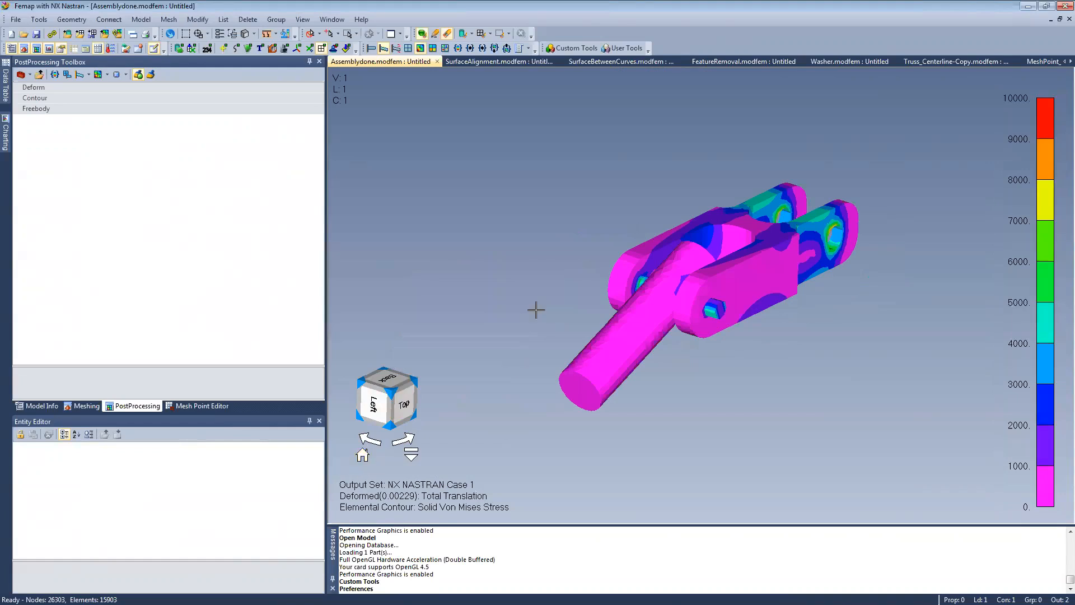
left_click(400, 403)
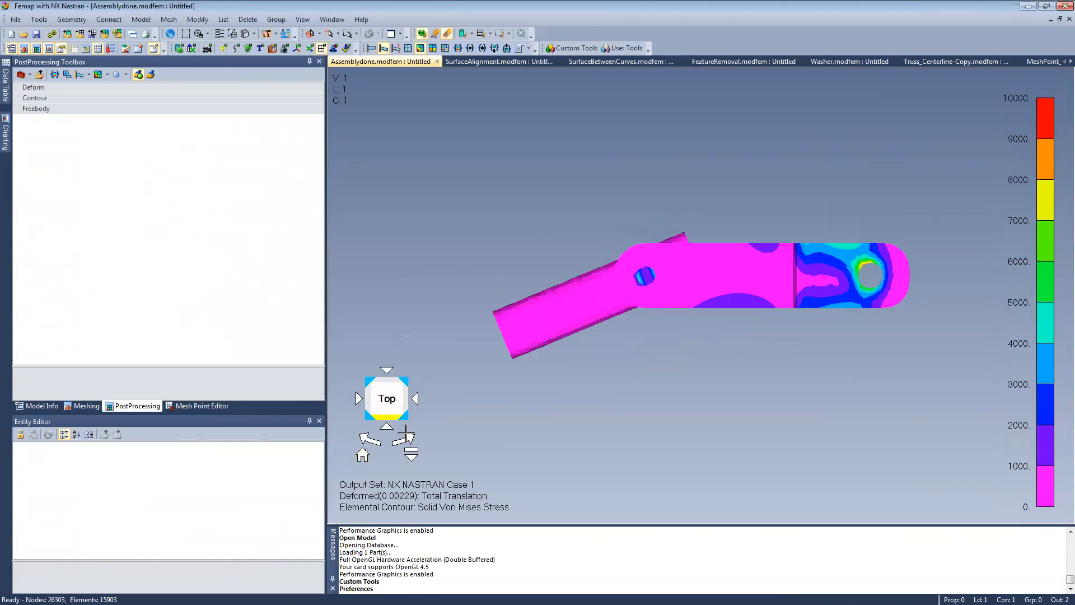
left_click(399, 440)
left_click(399, 440)
left_click(399, 440)
left_click(404, 439)
Rotate the model freely with the view cube, show its Bottom view, and return to the home view.
left_click_drag(387, 399, 485, 475)
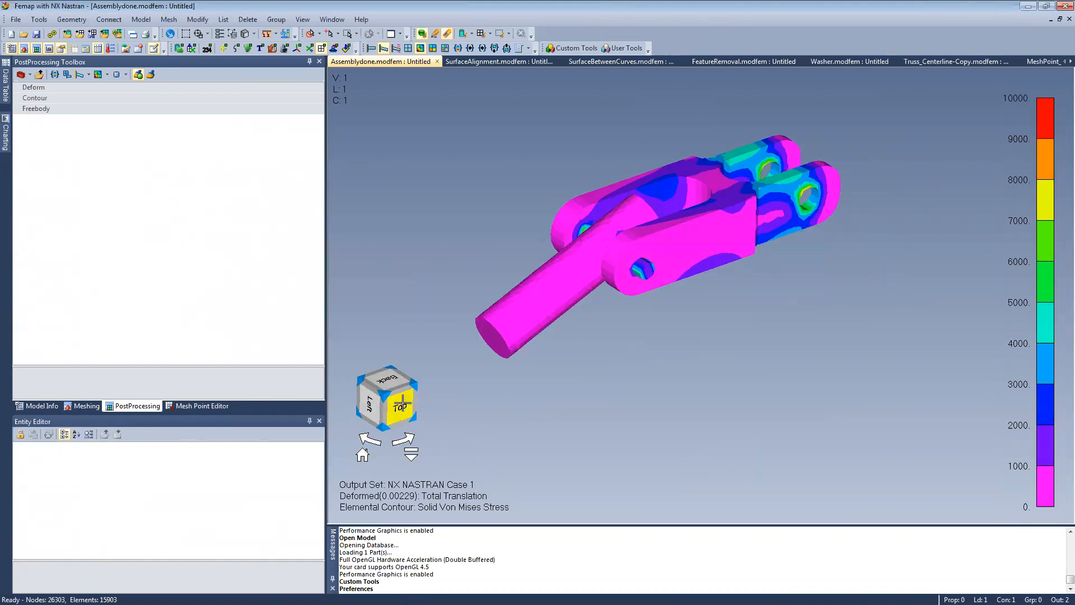
left_click(383, 413)
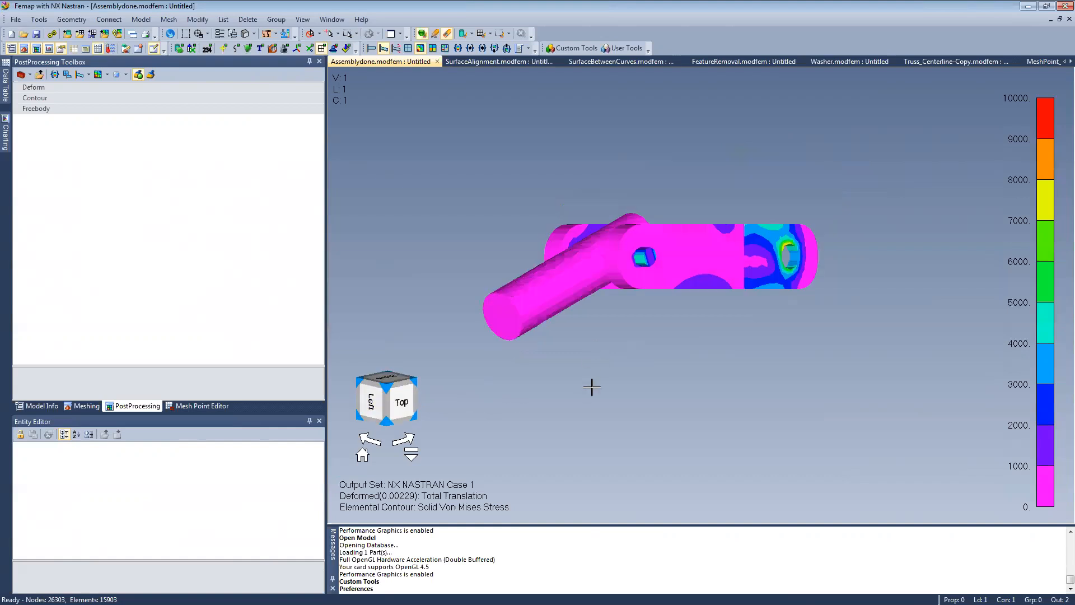
left_click(400, 393)
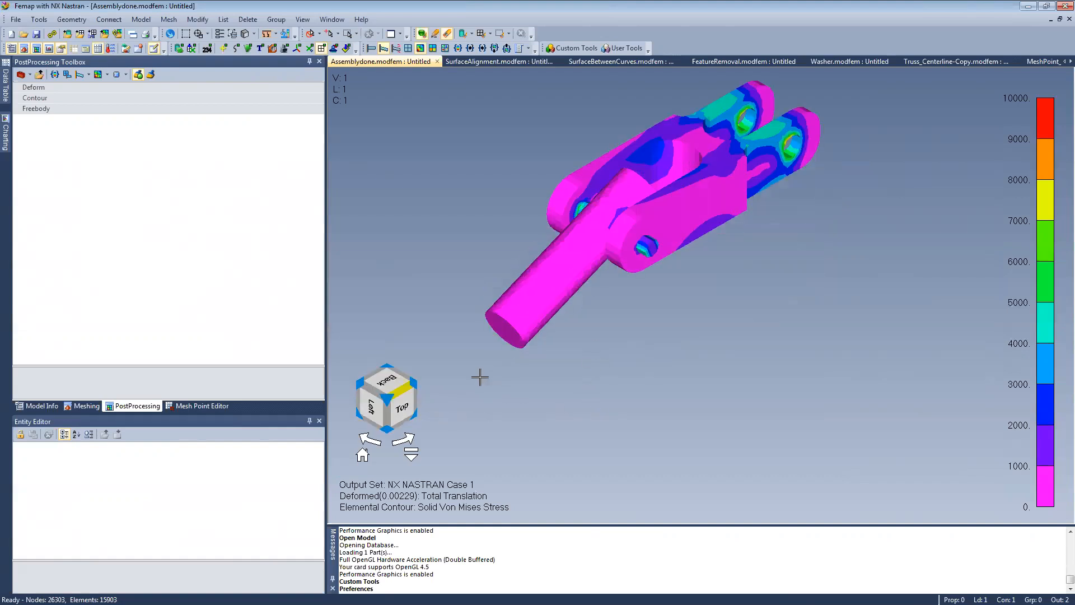
left_click_drag(406, 412, 573, 382)
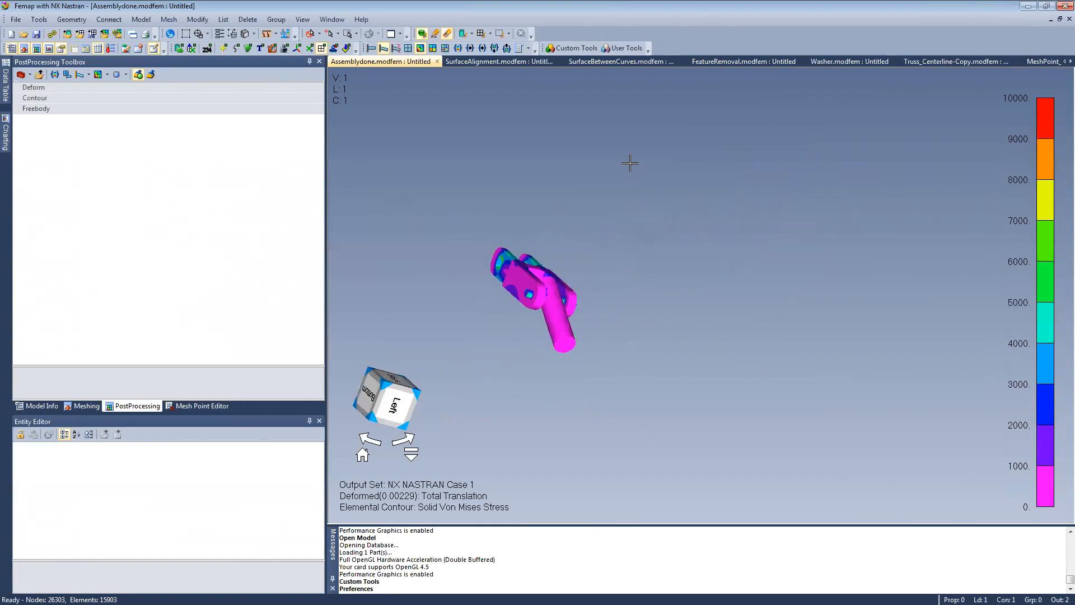
left_click(368, 394)
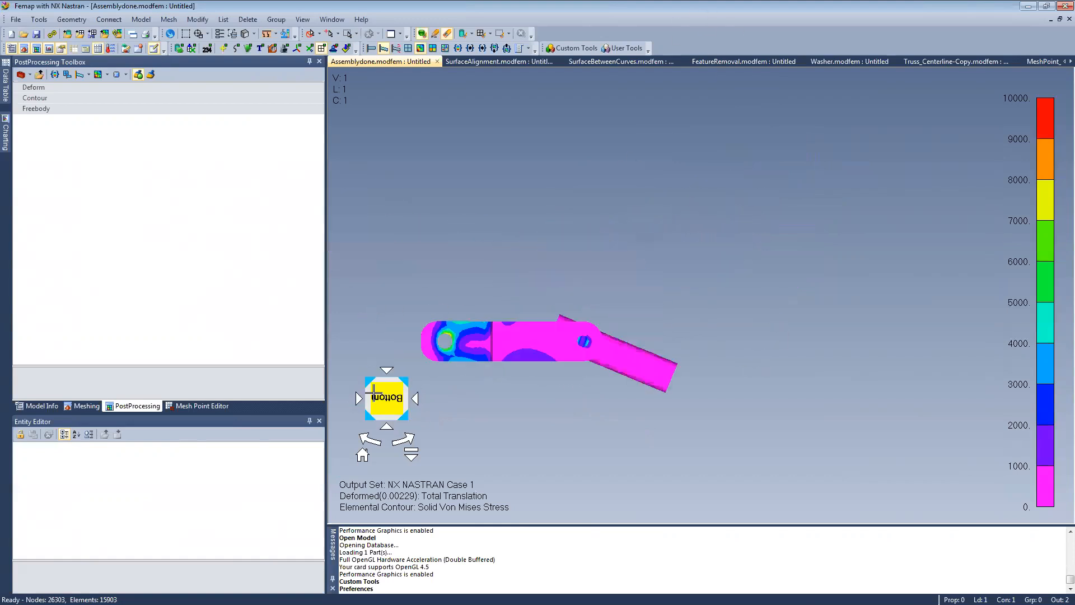
left_click(362, 455)
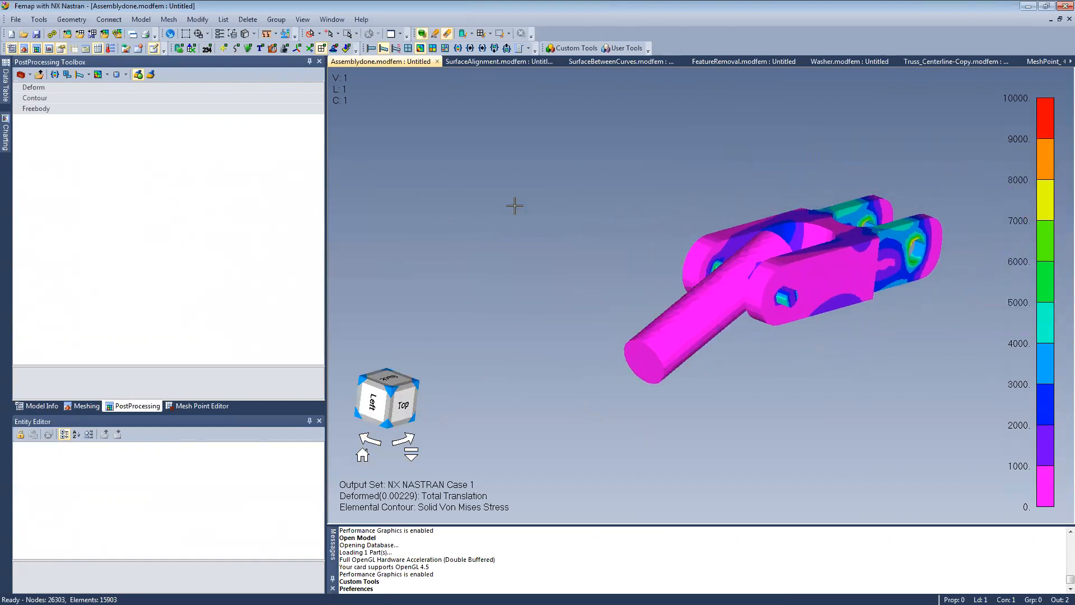
Replace the view cube with the standard XYZ view axes and rotate the assembly to an angled view.
left_click(411, 454)
middle_click_drag(674, 171, 633, 191, "ctrl")
middle_click_drag(675, 184, 604, 150)
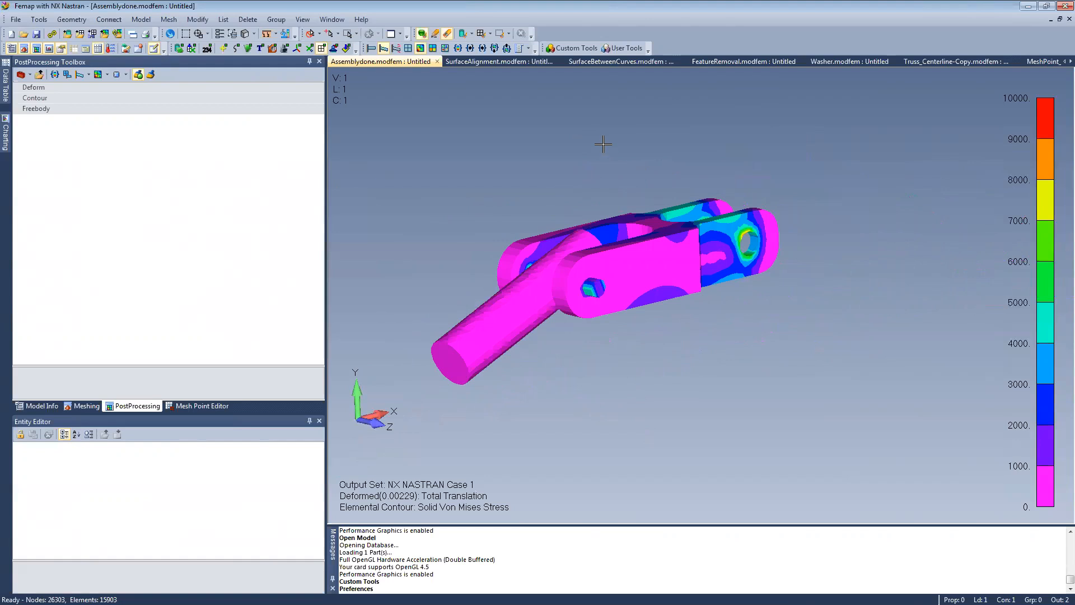
Turn on drawing of Feature Line in the Tools and View Style view options and apply it.
key("F6")
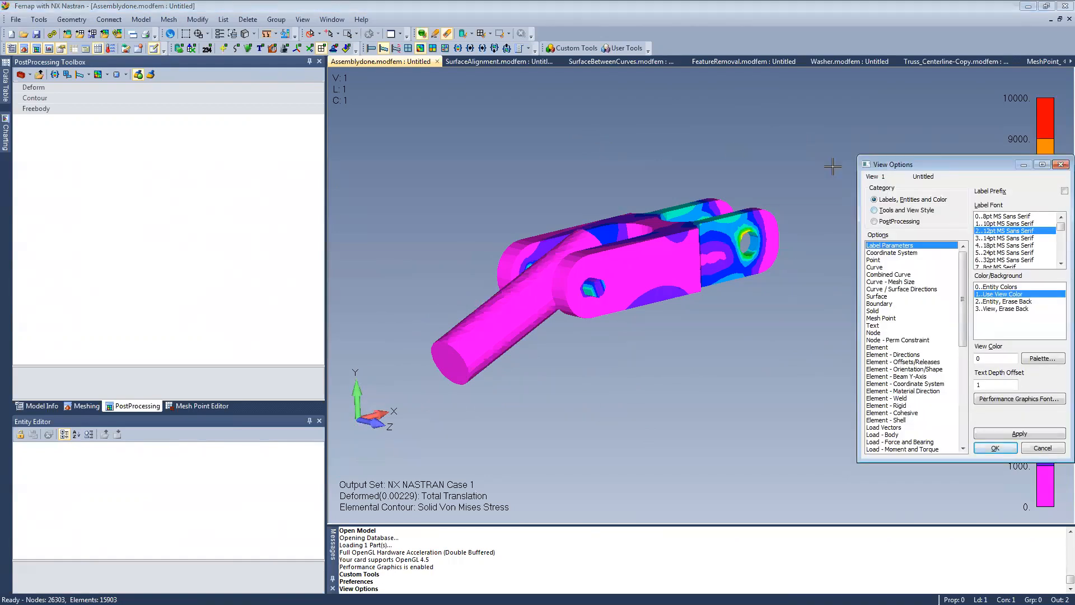
key("alt+t")
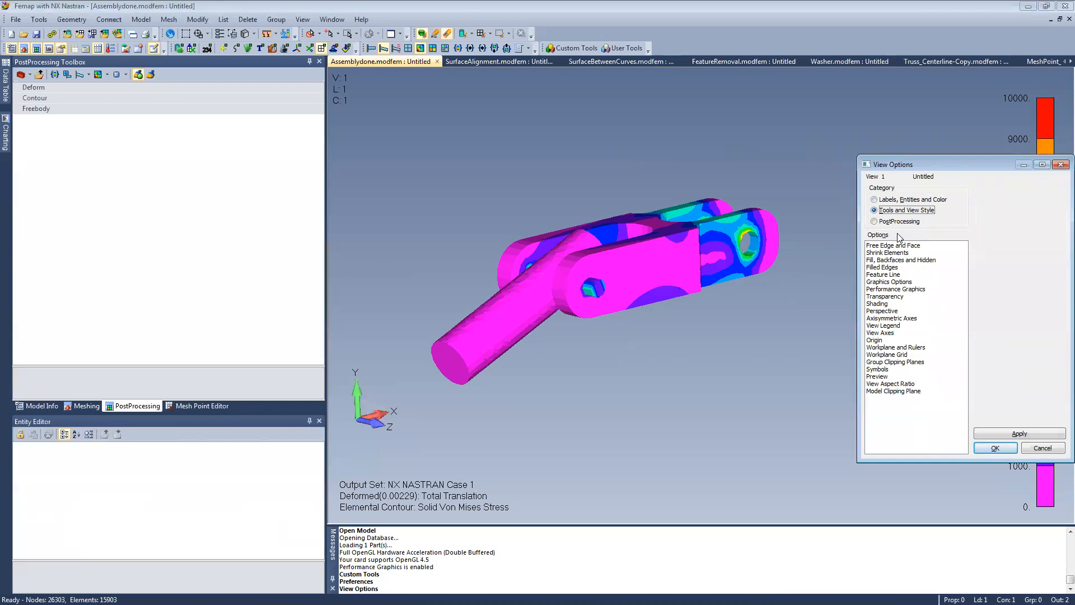
left_click(894, 274)
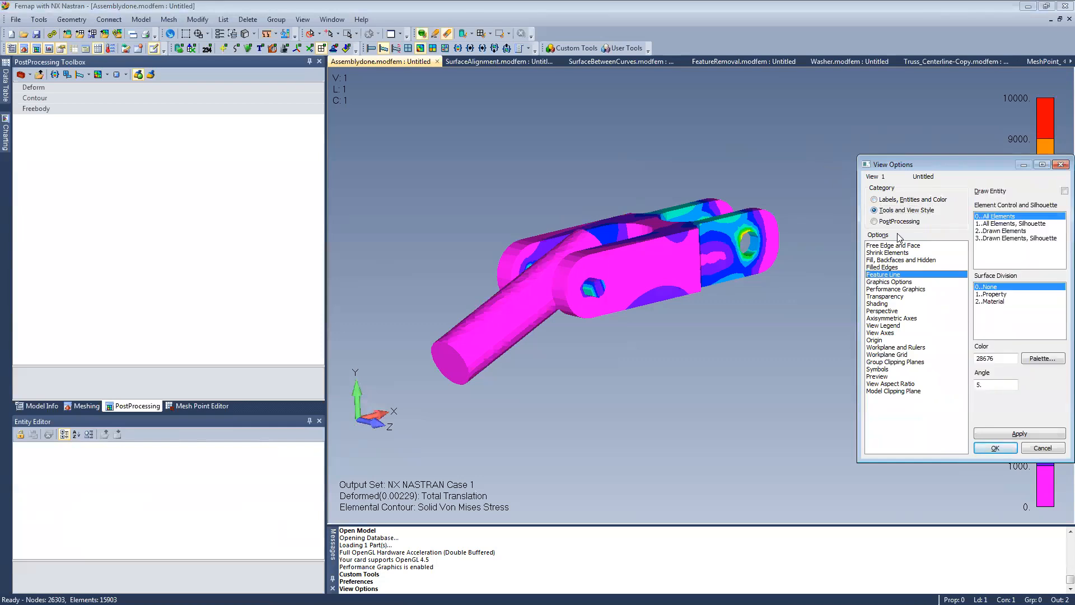
left_click(1064, 191)
left_click(1015, 434)
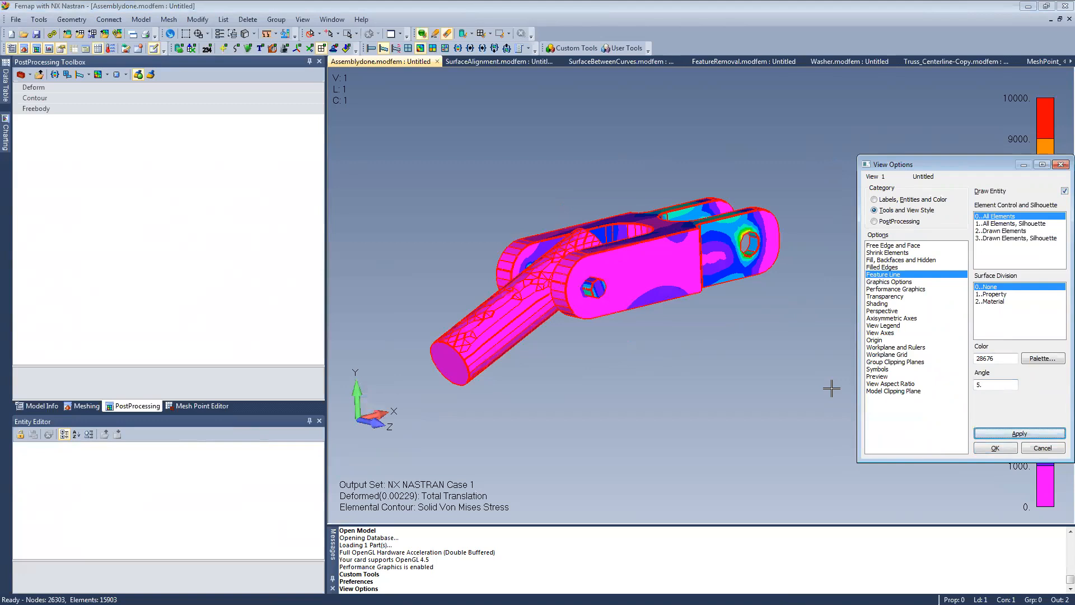
Inspect the feature lines on the rod, and set the feature line angle to 30 and apply it.
middle_click_drag(547, 327, 612, 364)
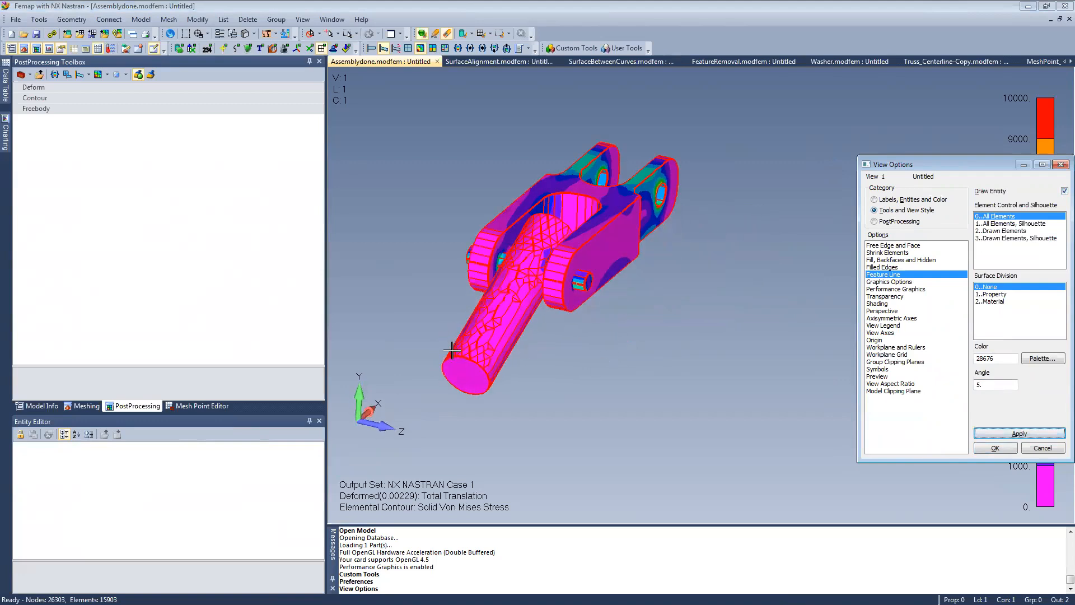
scroll(452, 350, "up", 5)
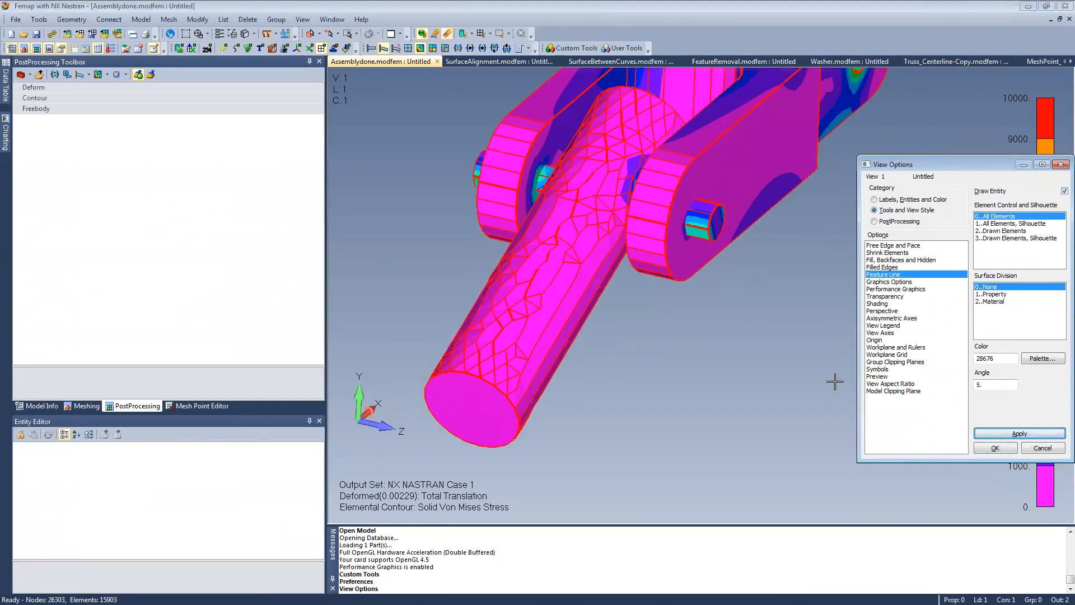
scroll(473, 347, "up", 5)
middle_click_drag(474, 345, 522, 301)
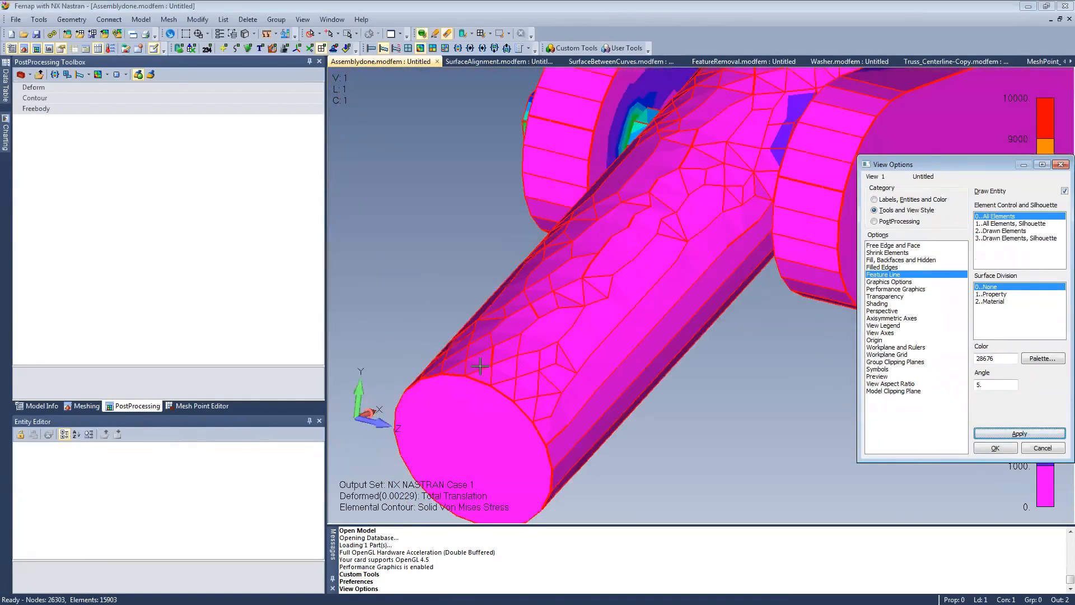
scroll(468, 355, "down", 8)
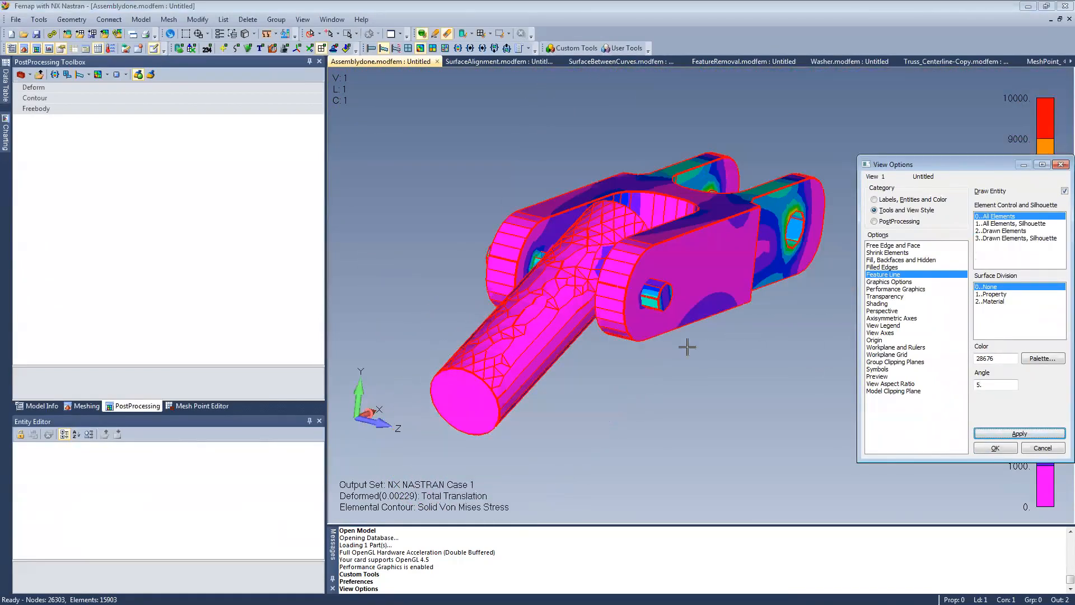
key("shift+Tab")
type("30")
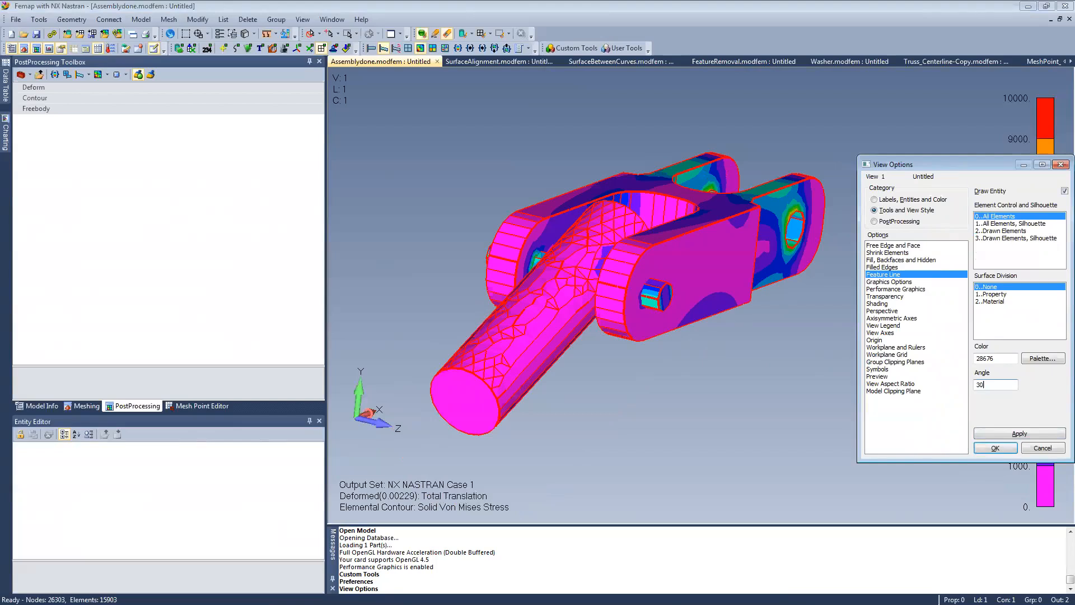
left_click(1047, 433)
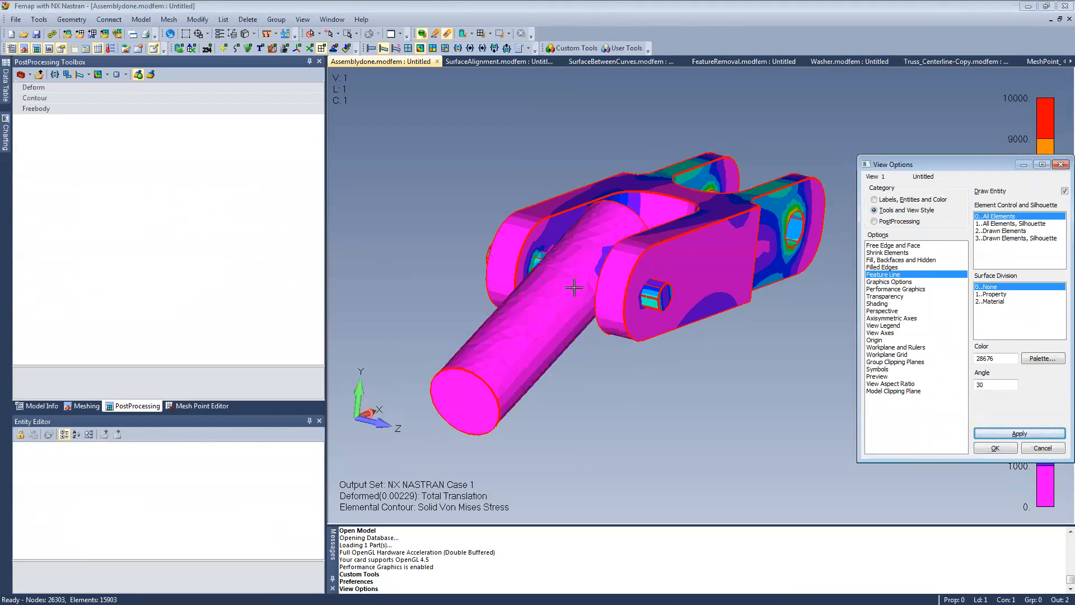
Change the feature line color to black (28672) and apply it to the assembly.
middle_click_drag(573, 287, 553, 275)
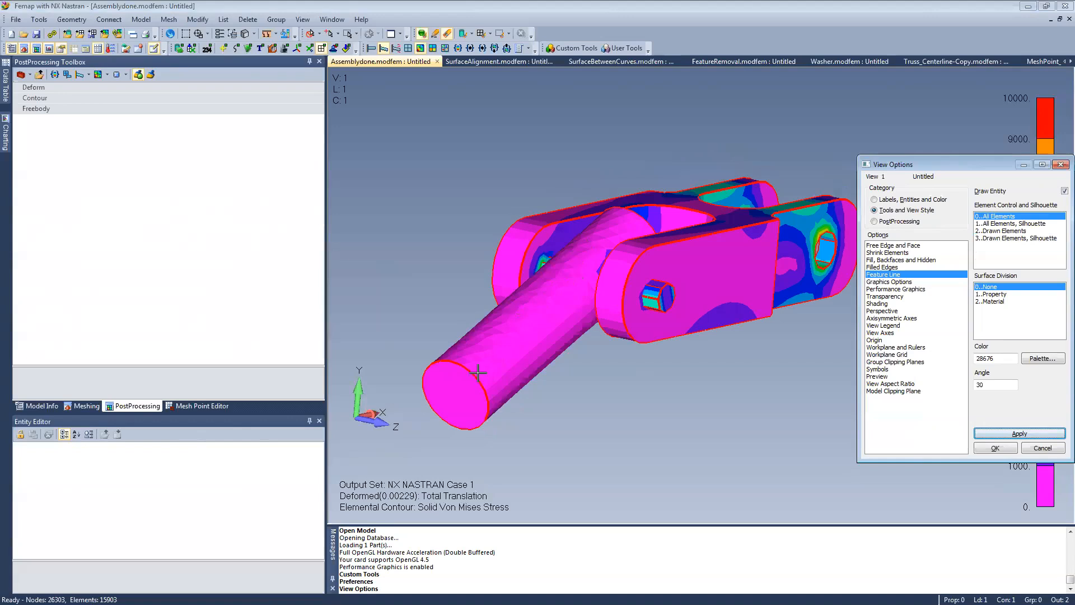
middle_click_drag(643, 283, 642, 282)
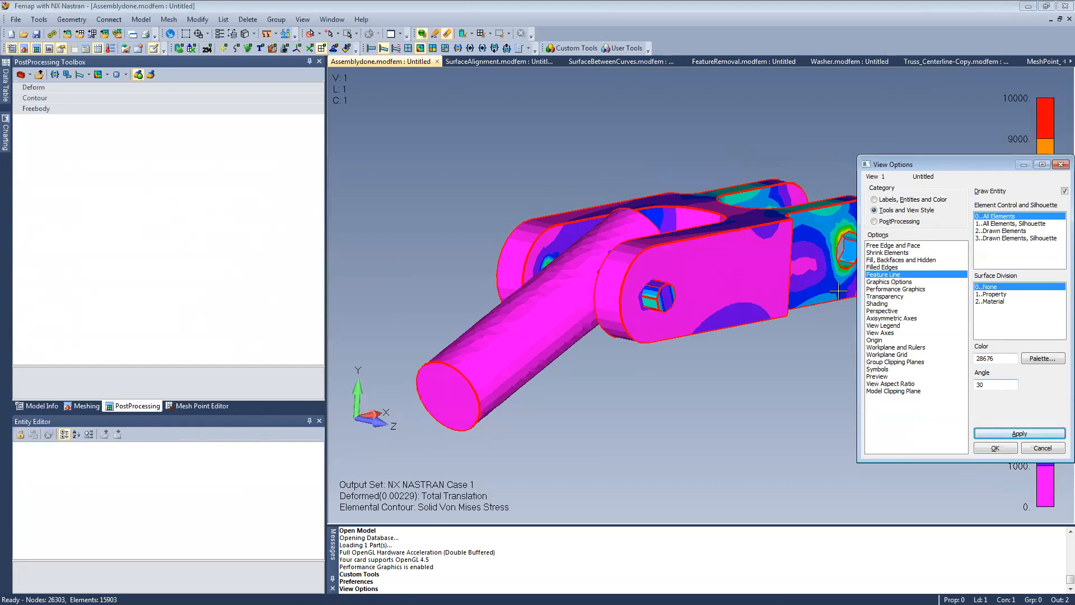
left_click(1041, 358)
left_click(402, 230)
left_click(653, 391)
left_click(1019, 433)
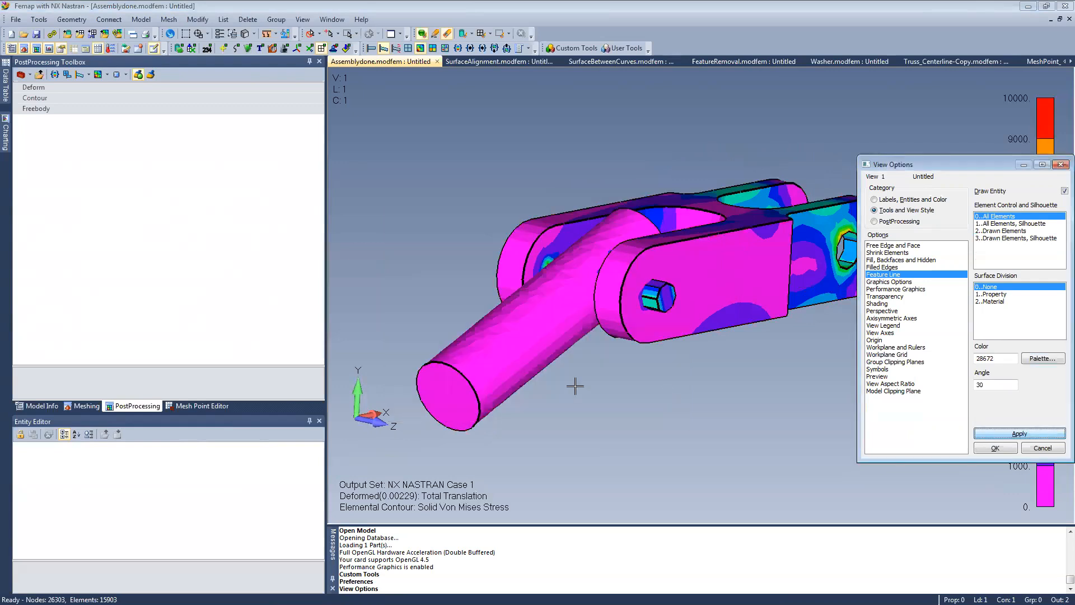
Apply All Elements, Silhouette to the feature lines, inspect the rod's outline, and close the view options.
scroll(557, 341, "down", 3)
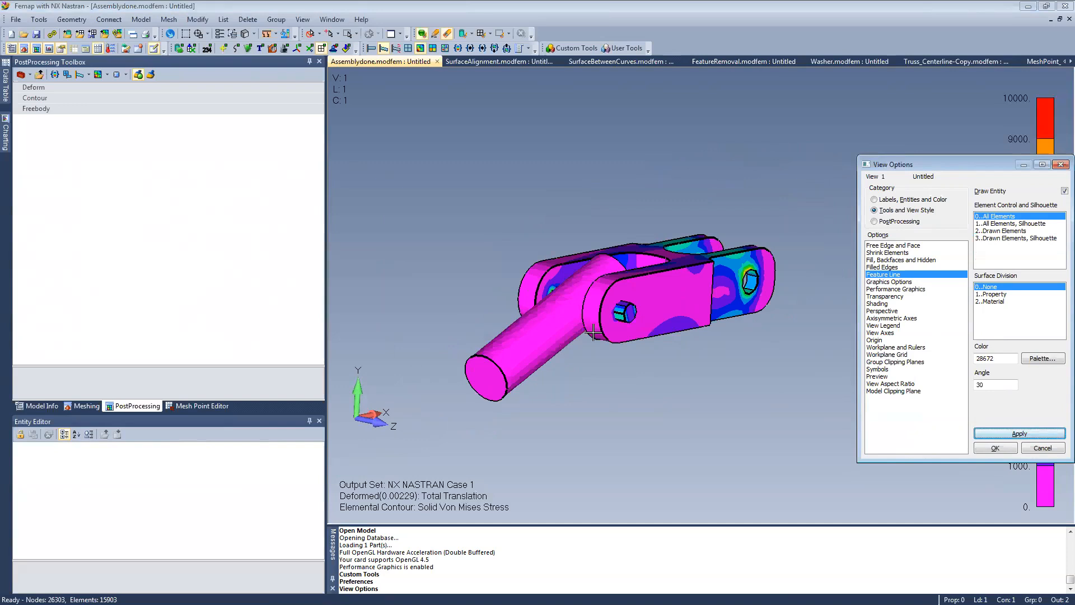
scroll(633, 350, "up", 2)
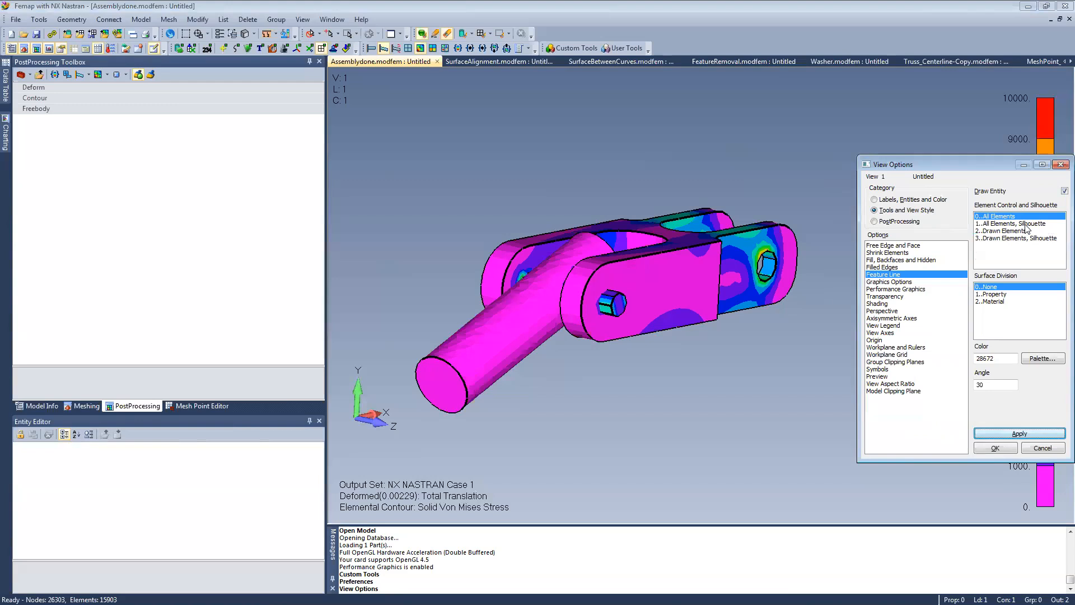
middle_click_drag(677, 306, 655, 302)
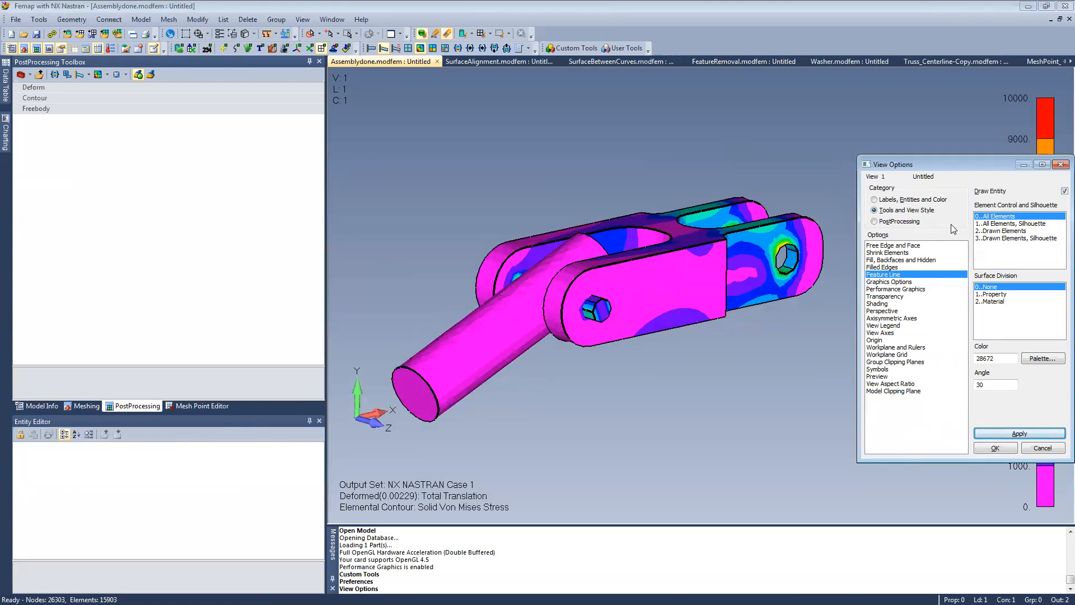
key("Down")
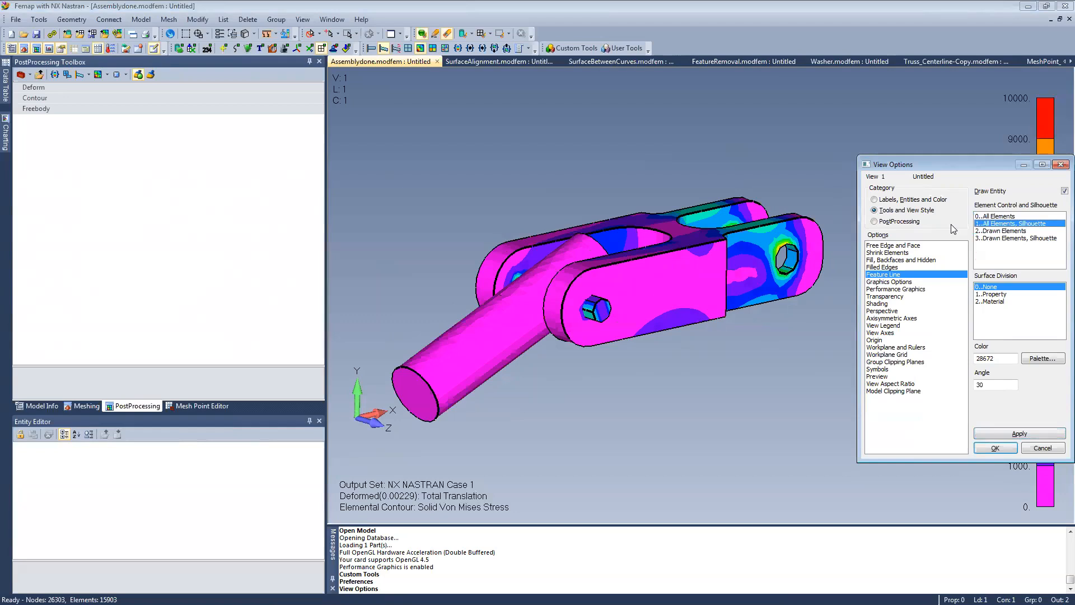
left_click(1019, 434)
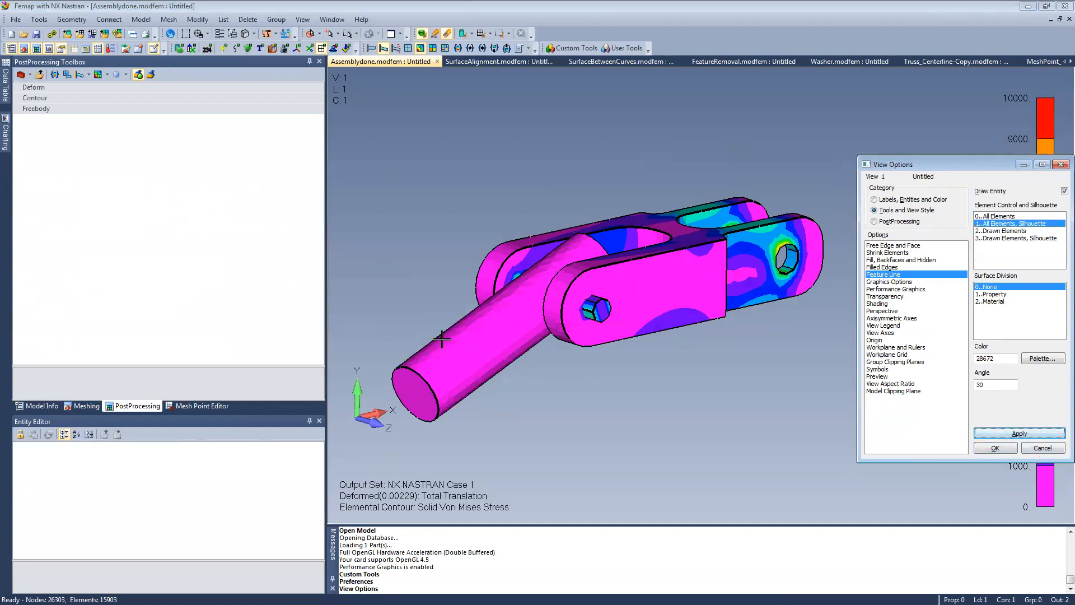
middle_click_drag(442, 339, 436, 357)
middle_click_drag(500, 329, 446, 321)
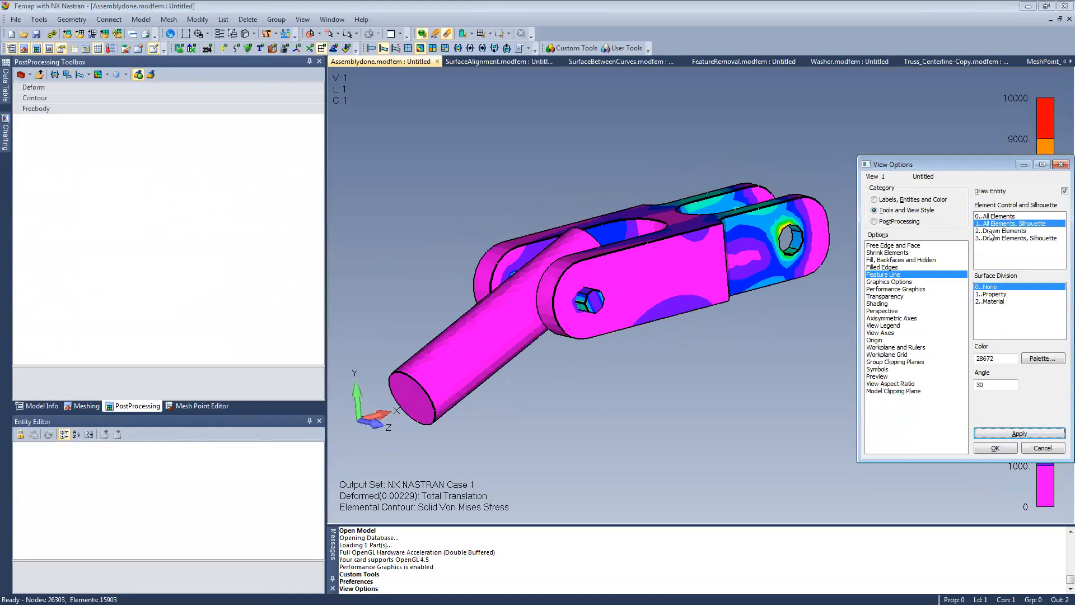
key("Escape")
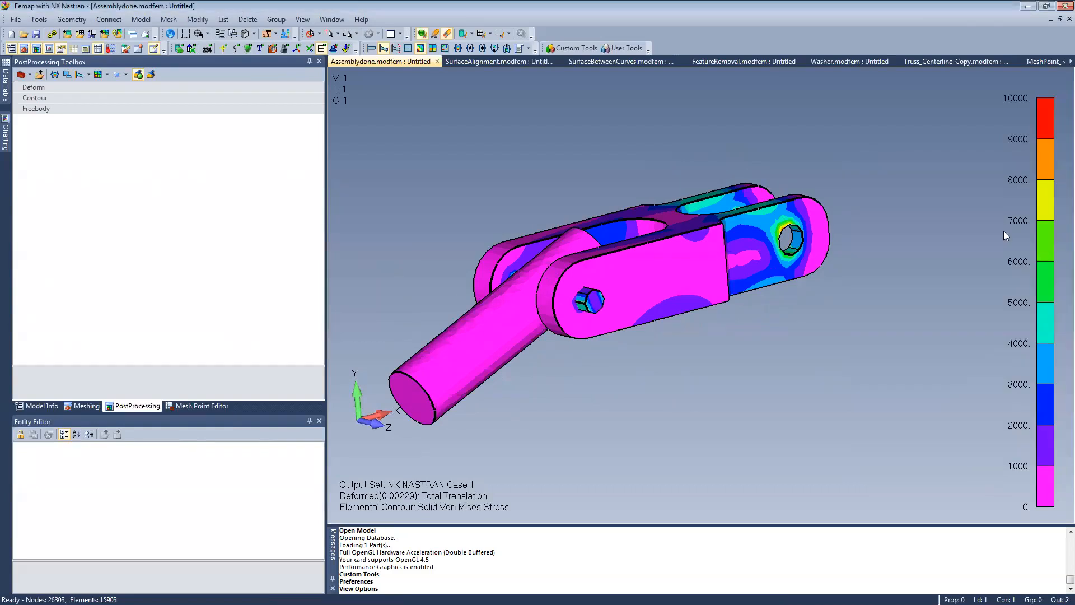
Erase the elements at the free end of the rod from the display.
middle_click_drag(745, 358, 778, 359)
middle_click_drag(708, 345, 733, 319, "ctrl")
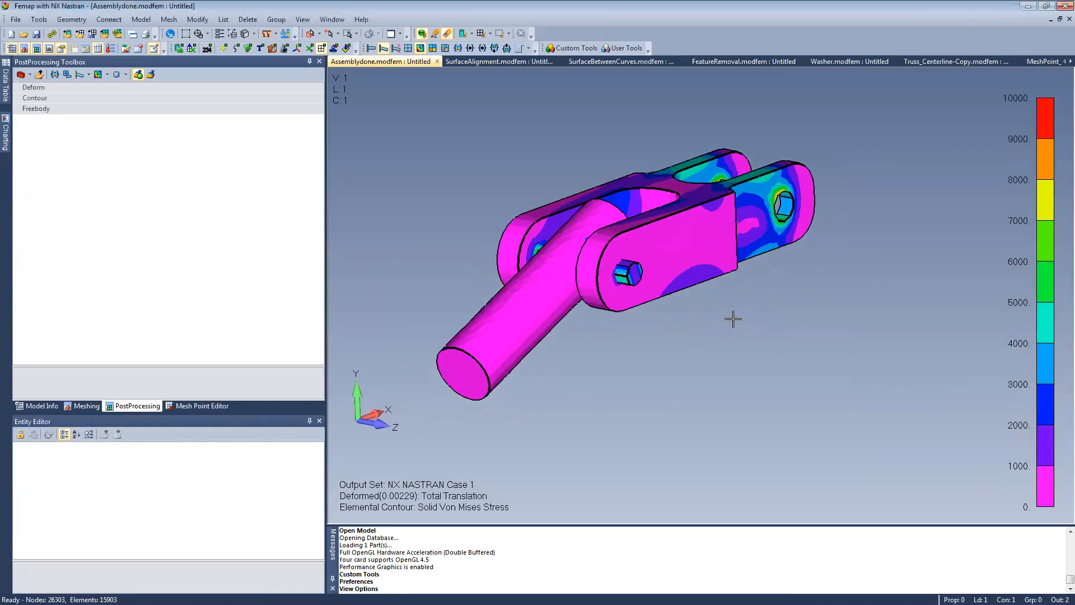
left_click(480, 34)
left_click_drag(403, 313, 520, 425)
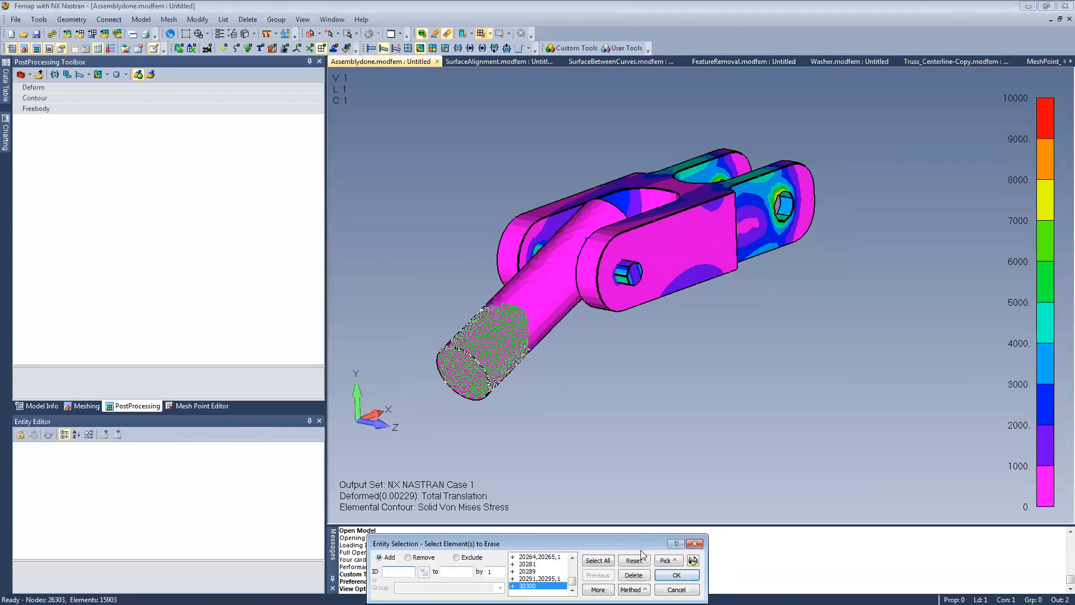
left_click(675, 576)
Set the feature line element control to Drawn Elements, Silhouette, apply it, and inspect the cut rod.
middle_click_drag(440, 335, 534, 330)
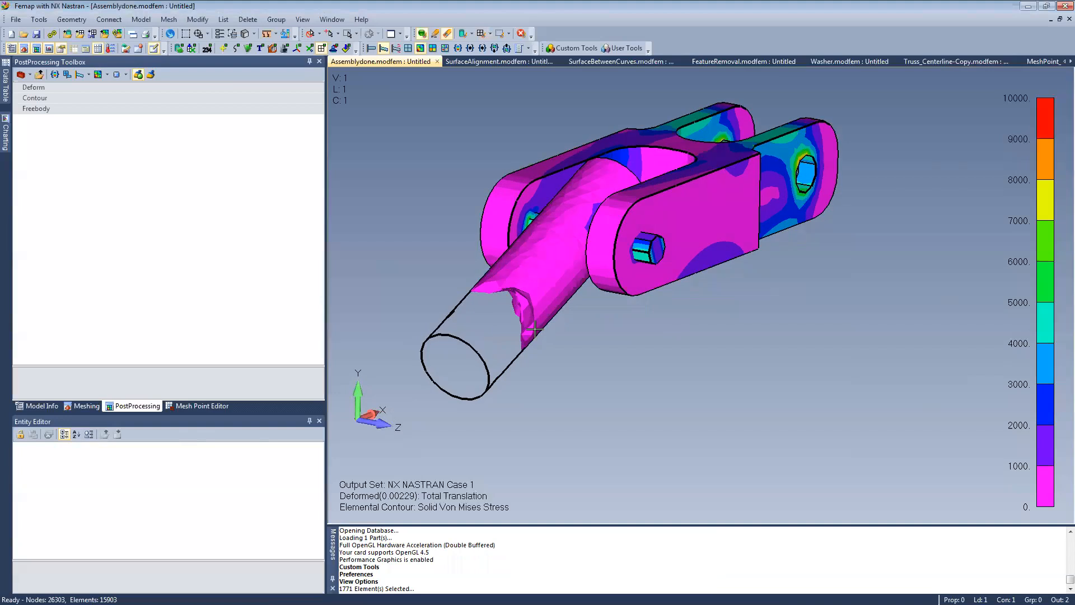
key("F6")
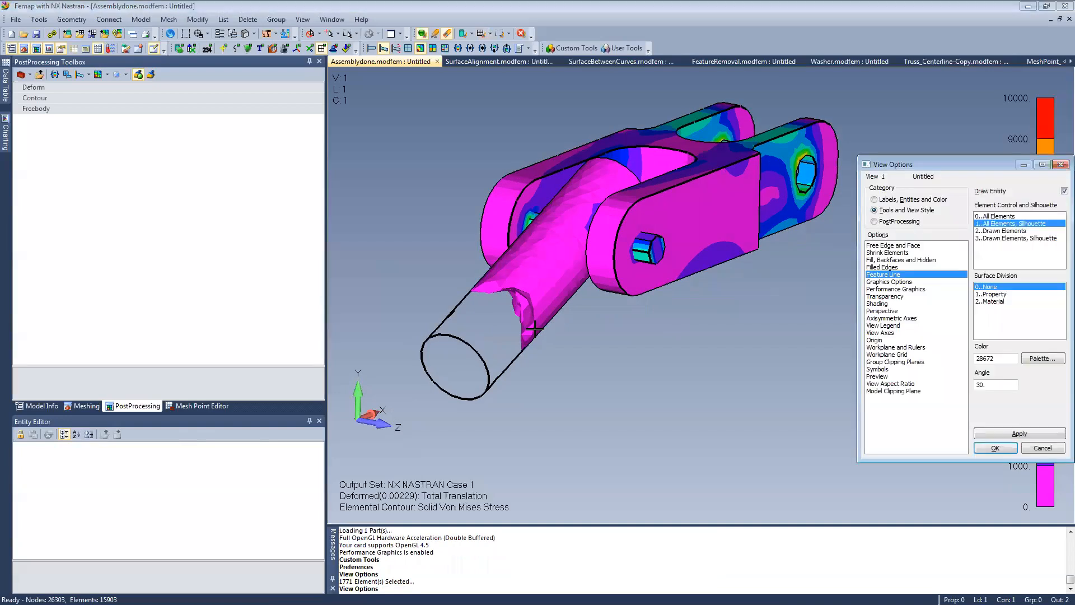
left_click(1025, 238)
left_click(1019, 433)
mouse_move(551, 355)
middle_mouse_down()
mouse_move(639, 321)
mouse_move(583, 329)
mouse_move(585, 355)
mouse_move(560, 344)
middle_mouse_up()
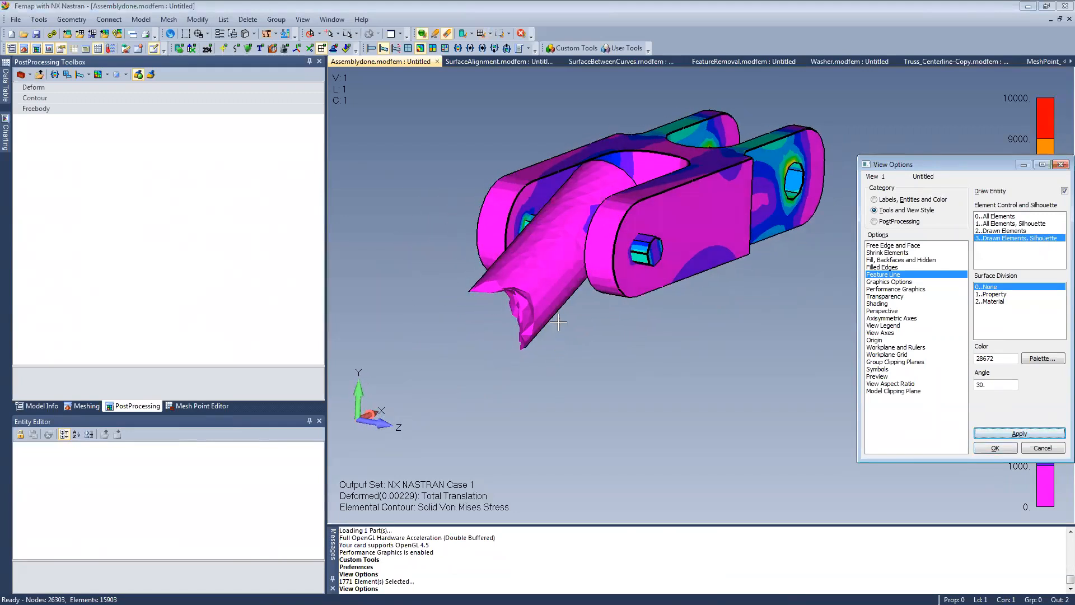
Accept the view options and switch the assembly's stress plot from the deformed to the undeformed display and back.
left_click(1000, 453)
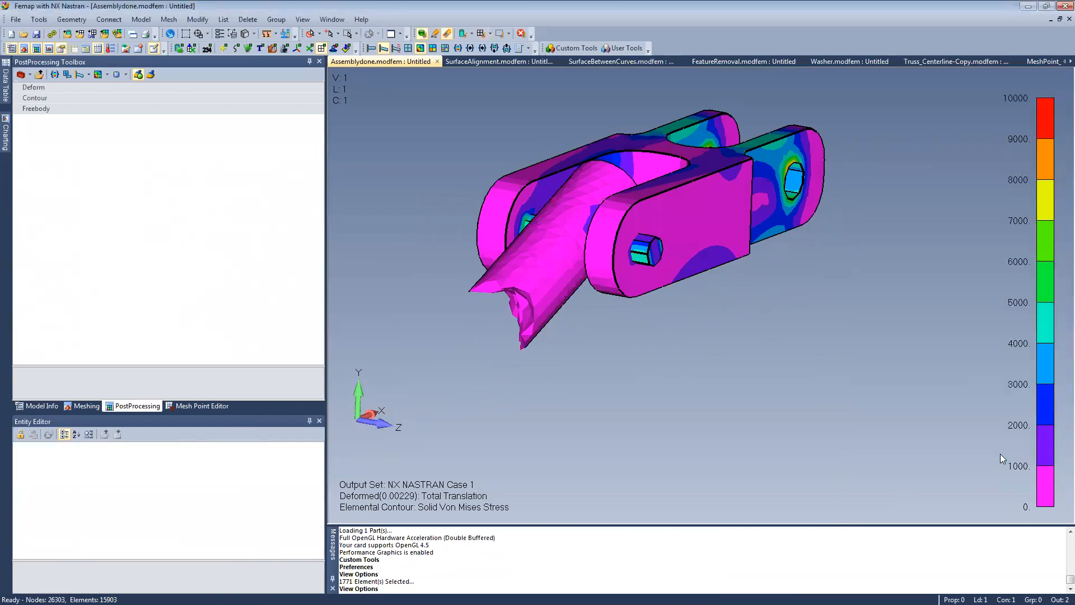
middle_click_drag(675, 237, 630, 267, "ctrl")
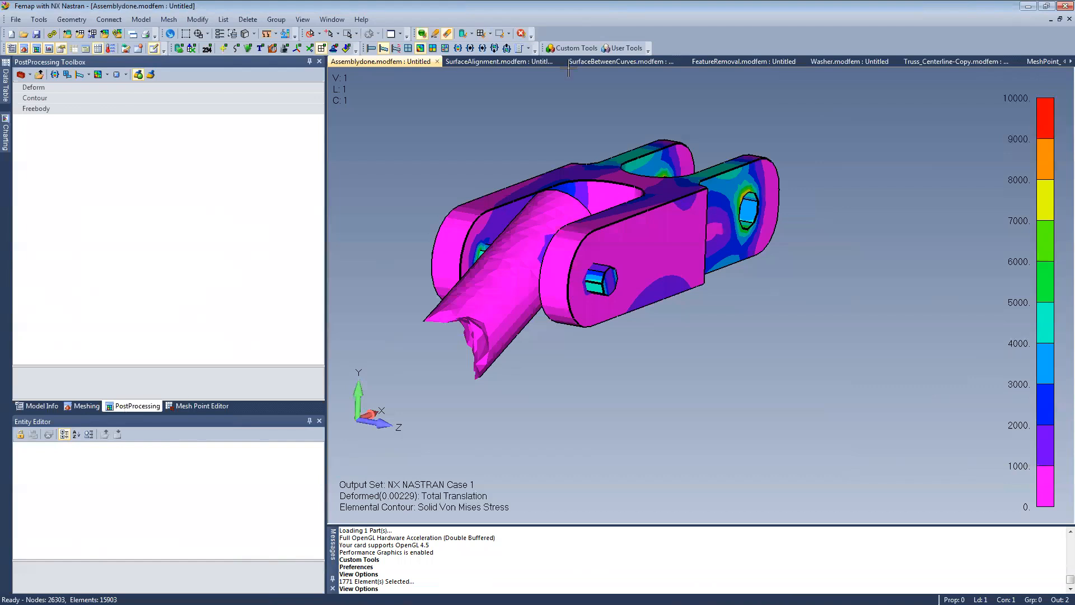
middle_click_drag(580, 187, 620, 187, "ctrl")
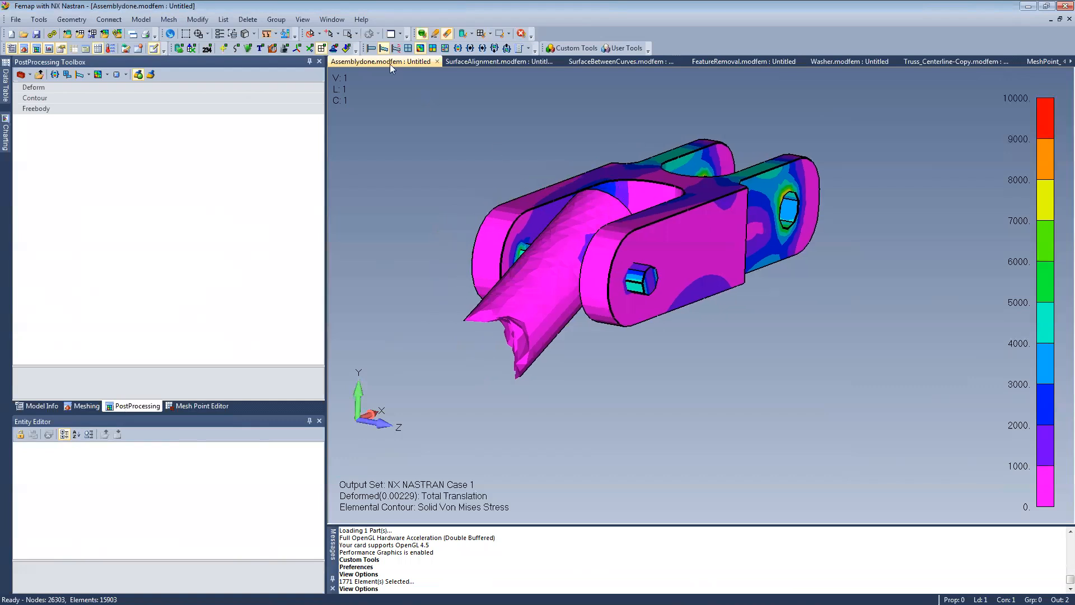
left_click(382, 48)
left_click(383, 49)
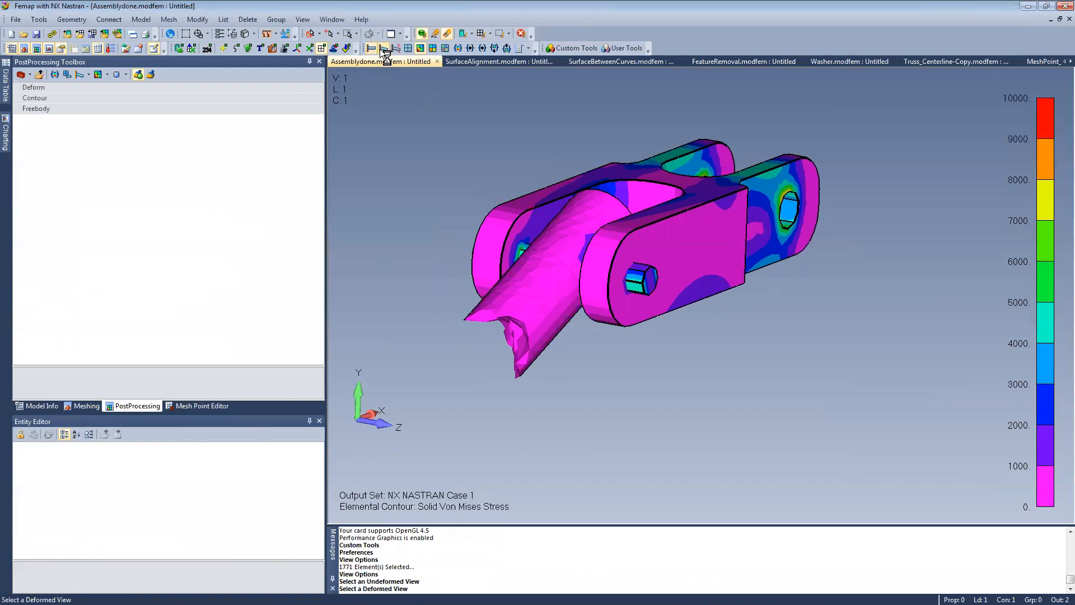
Set the Scale Actual By factor to 10 for the assembly's actual deformations.
left_click(55, 87)
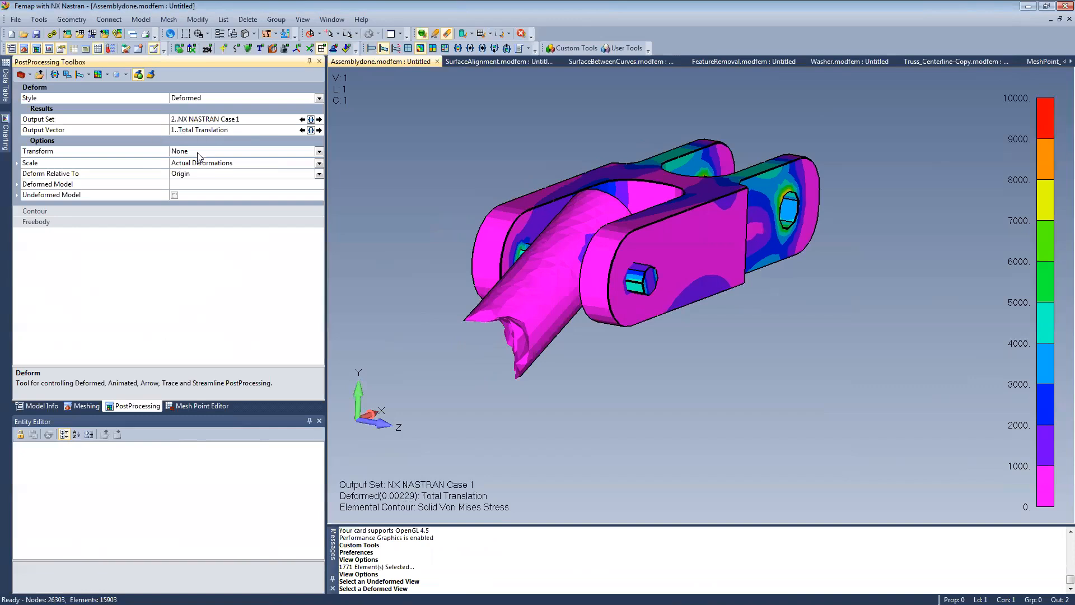
left_click(17, 163)
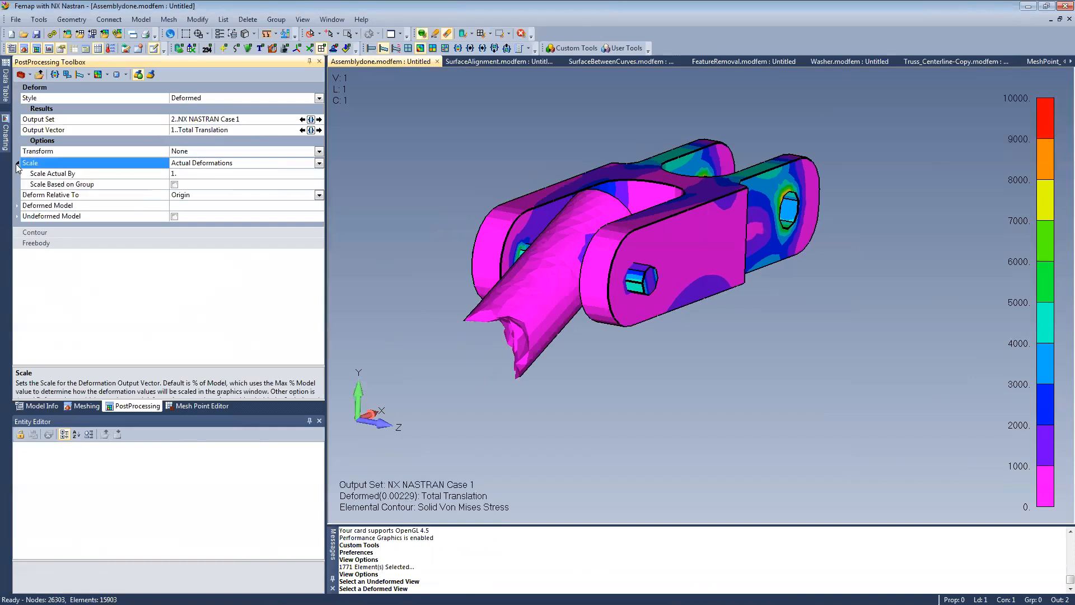
left_click(221, 173)
key("BackSpace")
type("0")
left_click(158, 174)
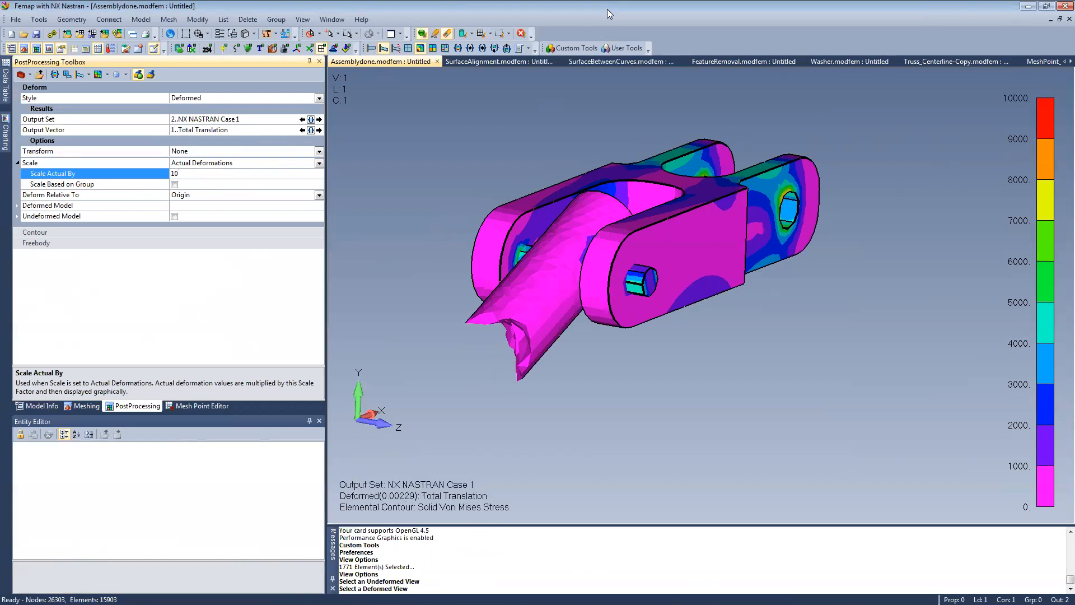
Compare the assembly's scaled deformed display with the undeformed one, ending on the undeformed display.
left_click(382, 48)
left_click(371, 49)
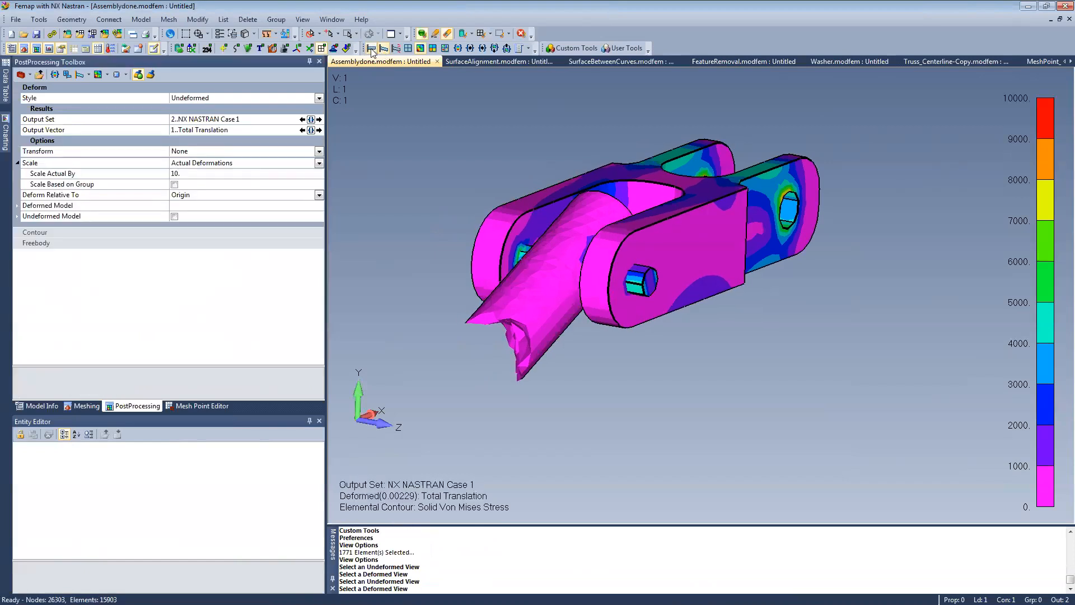
left_click(383, 49)
left_click(373, 50)
left_click(373, 49)
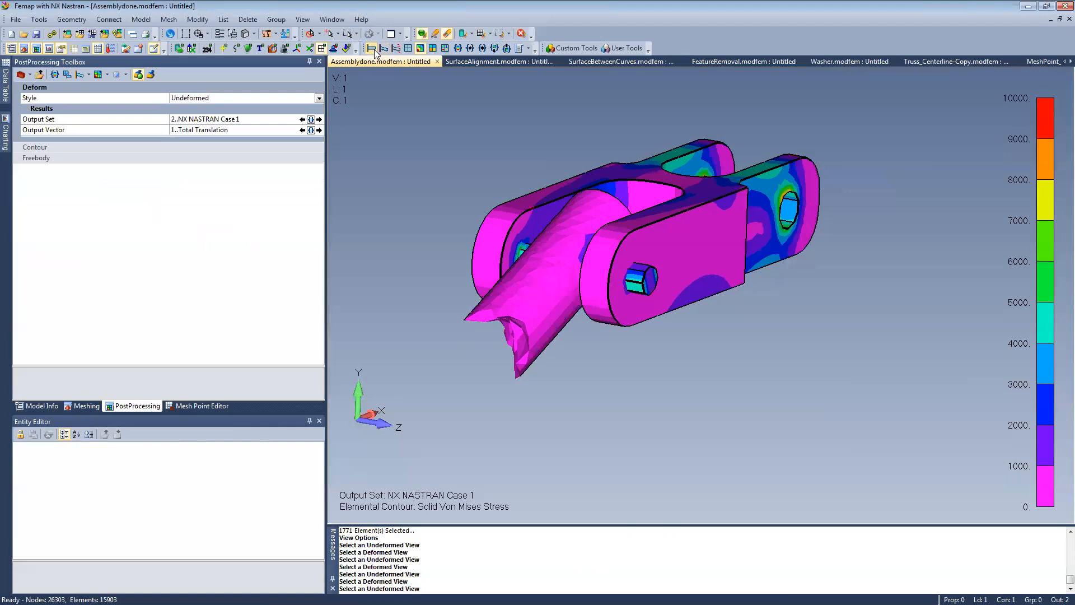
middle_click_drag(573, 221, 575, 238)
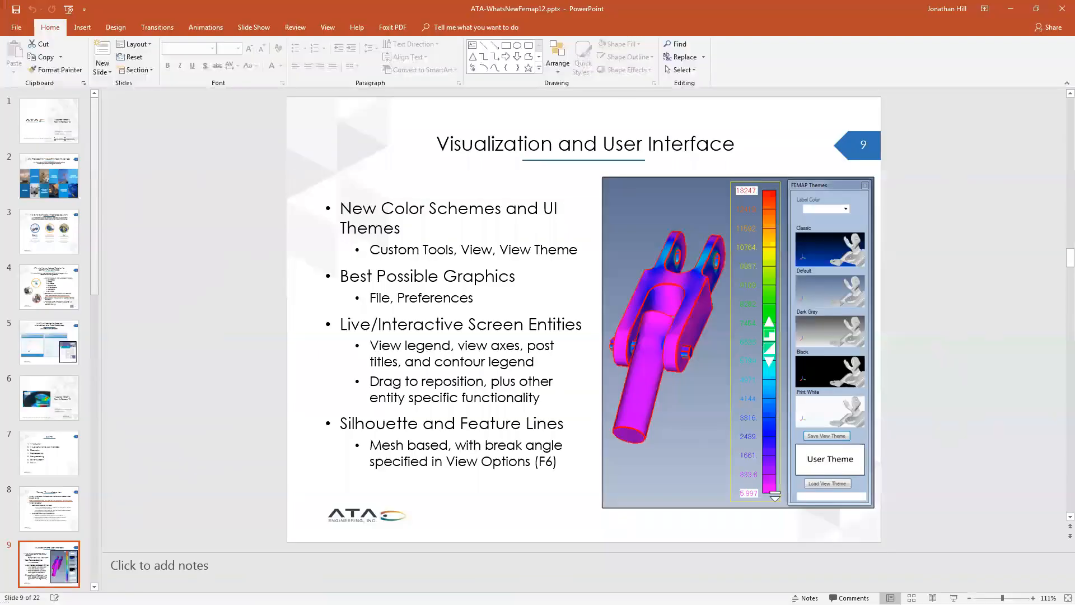
Switch to the PowerPoint presentation, start the slide show from slide 9, and advance to the Geometry slide.
key("shift+F5")
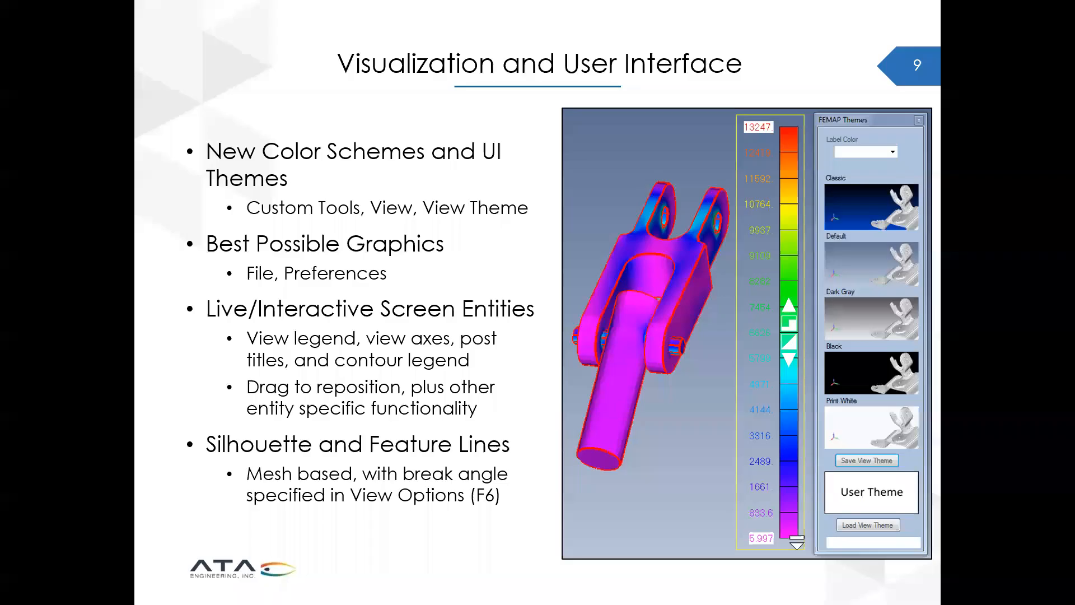
key("Right")
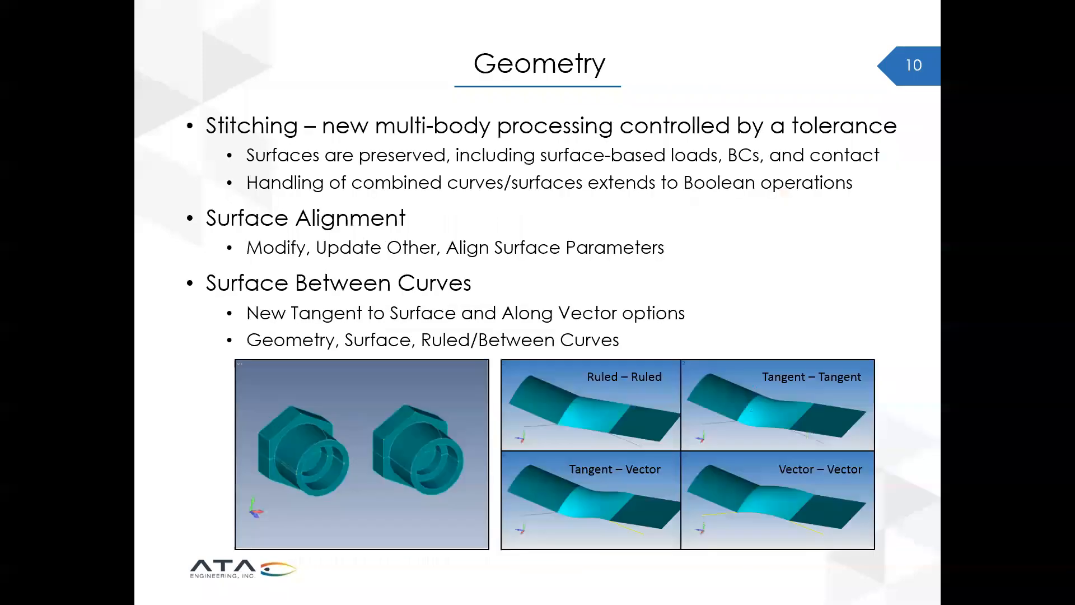
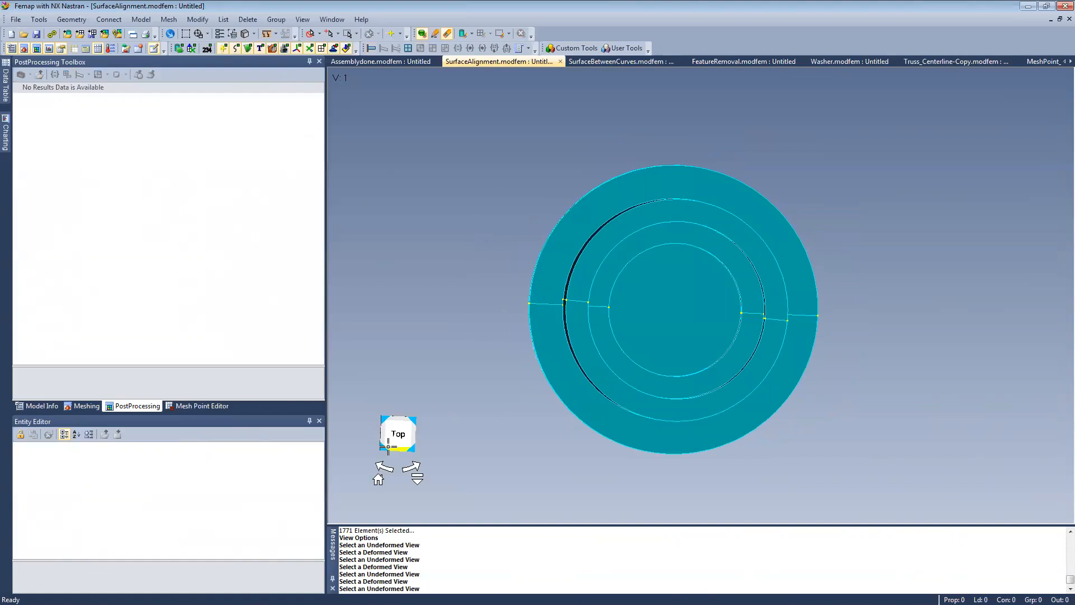
Align the surface parameters of the flanged sleeve in the SurfaceAlignment model, using All on Solids and the Automatic mode.
left_click(399, 433)
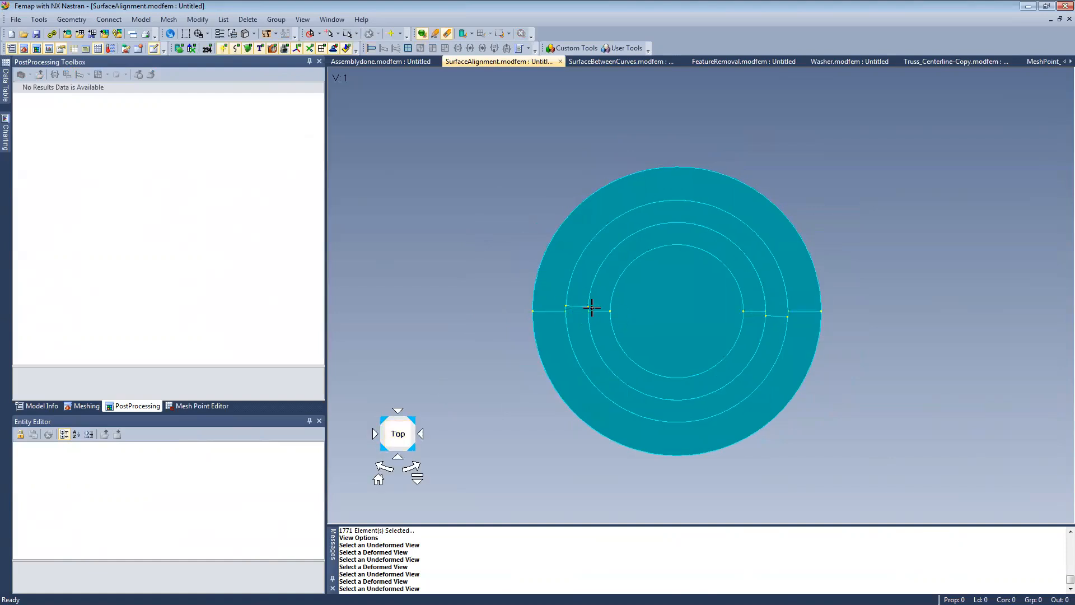
middle_click_drag(437, 230, 559, 271)
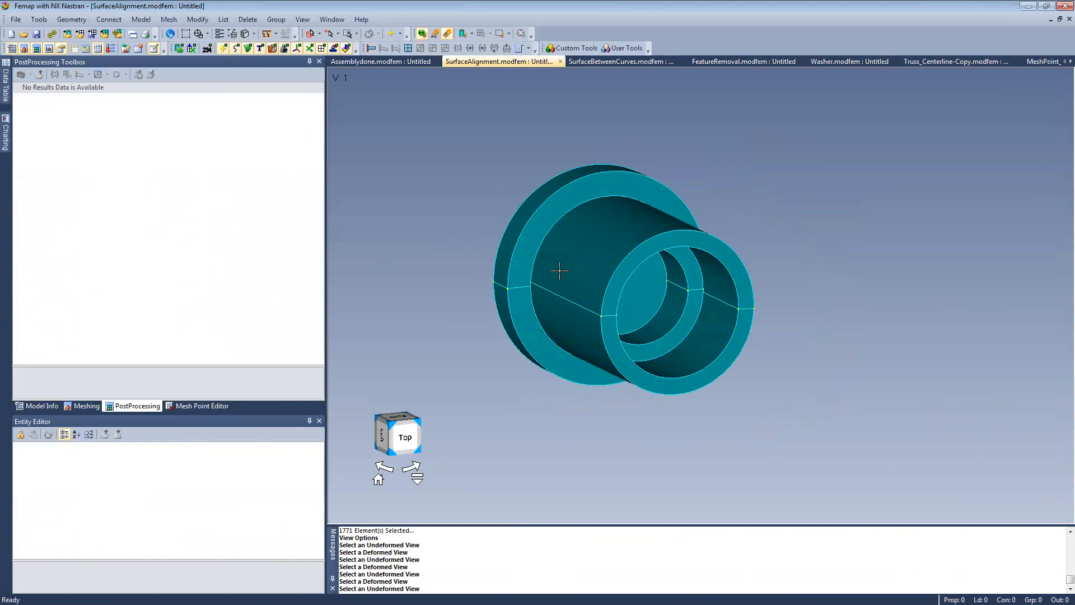
left_click(197, 19)
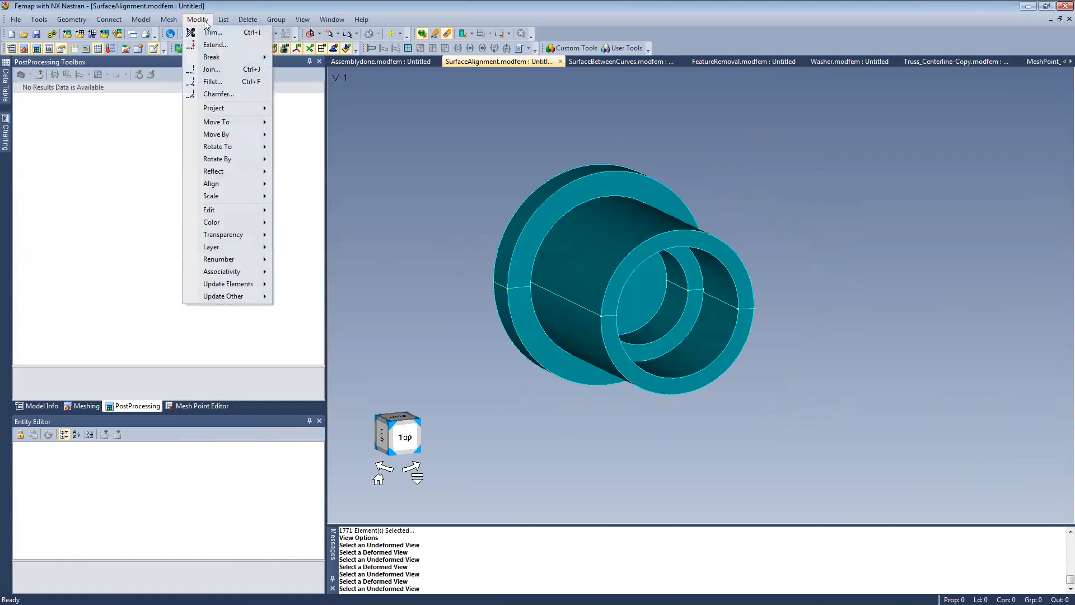
mouse_move(223, 301)
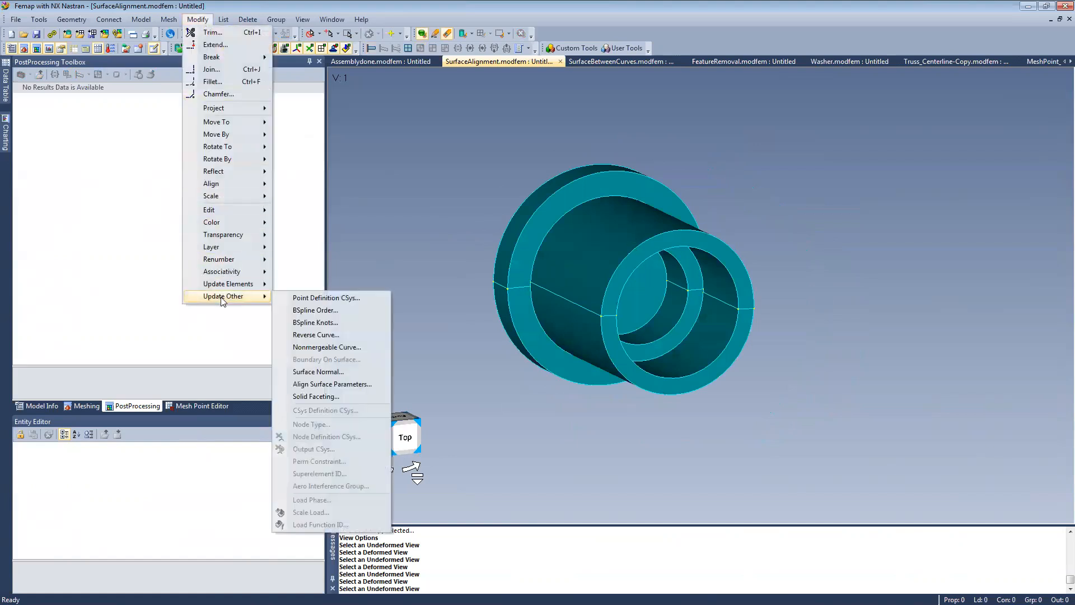
left_click(346, 386)
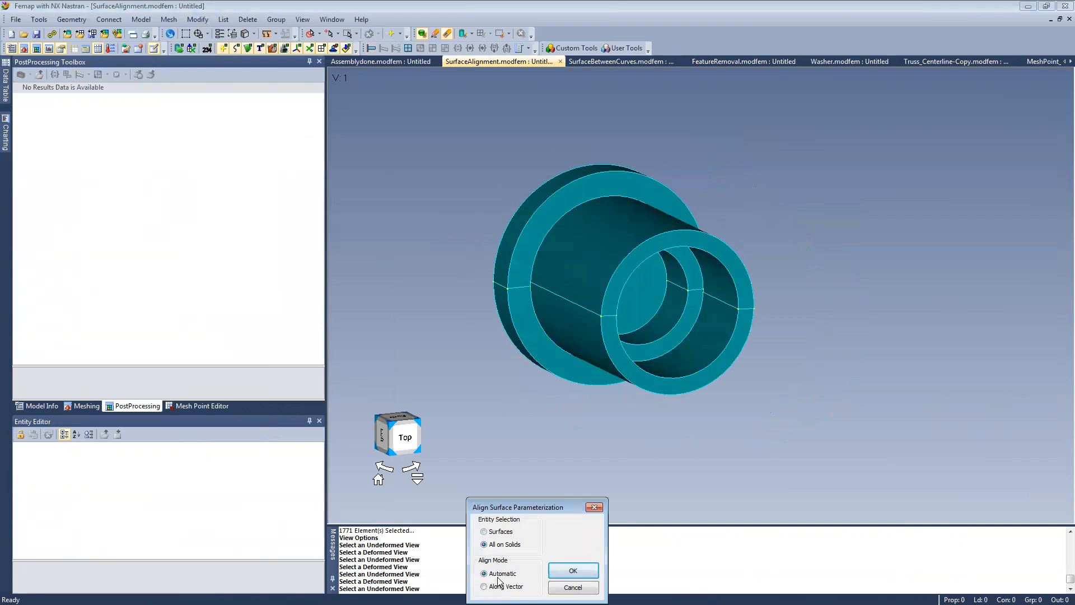
left_click(572, 570)
left_click(615, 307)
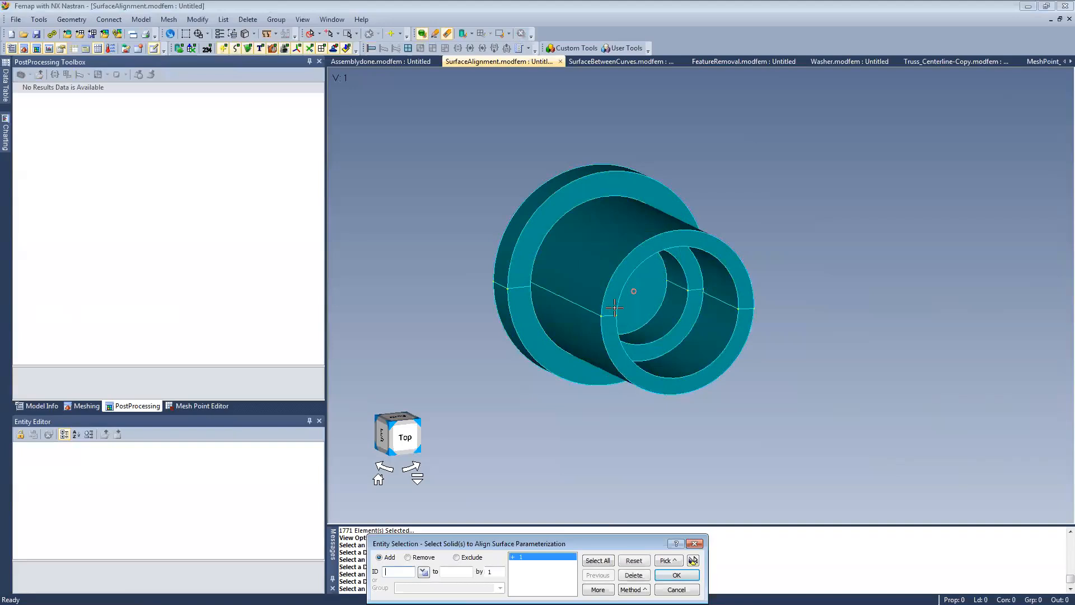
left_click(679, 576)
Realign the sleeve's surface parameters with Along Vector, using the positive global X axis based at a point on the open end's rim.
middle_click_drag(727, 271, 671, 237)
left_click(394, 434)
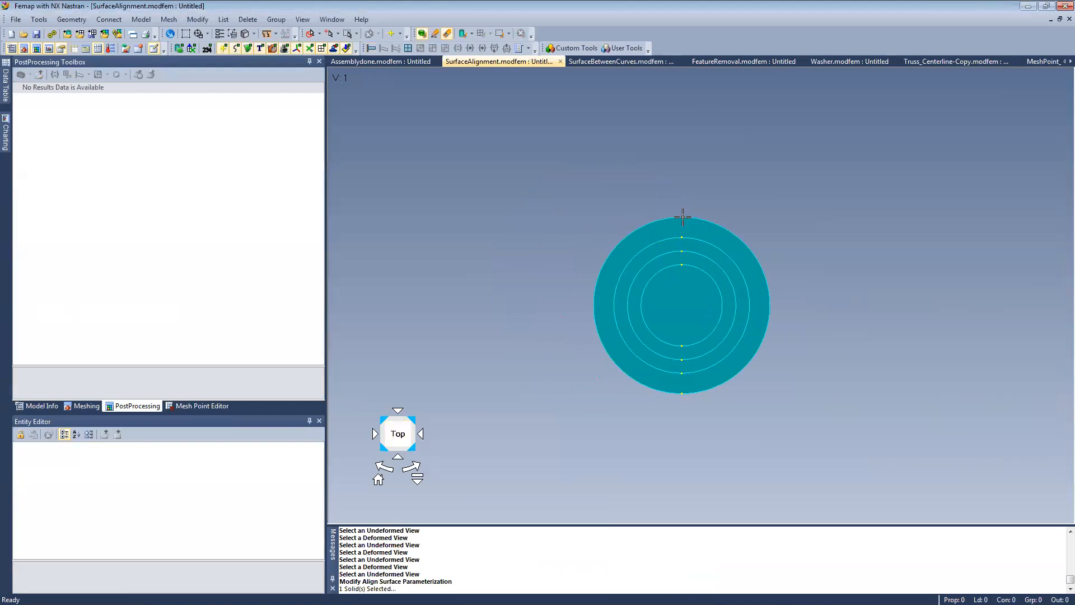
middle_click_drag(633, 288, 482, 324)
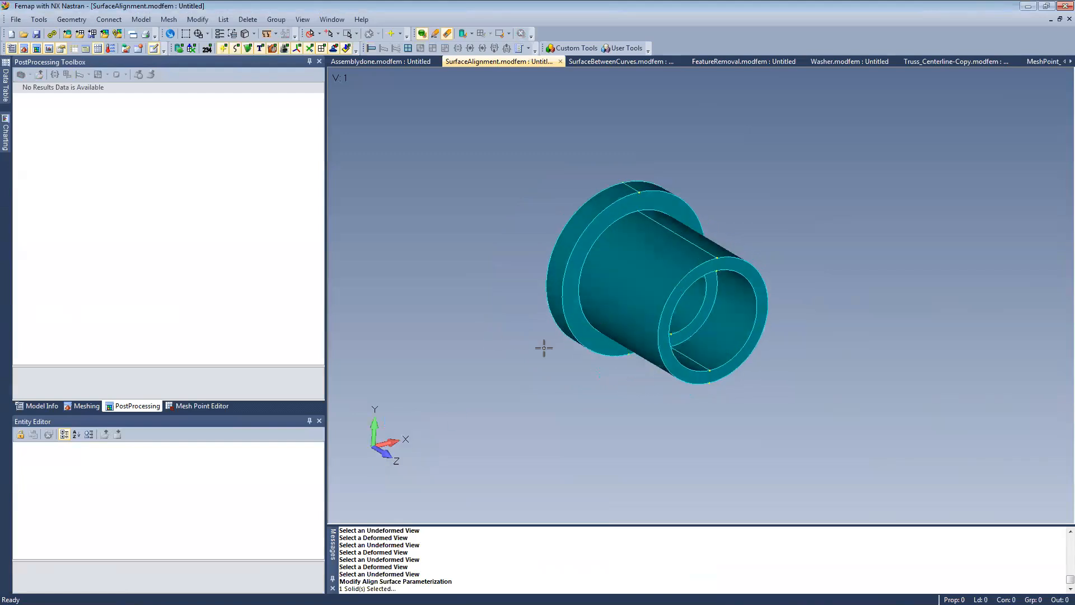
middle_click_drag(572, 386, 566, 394, "ctrl")
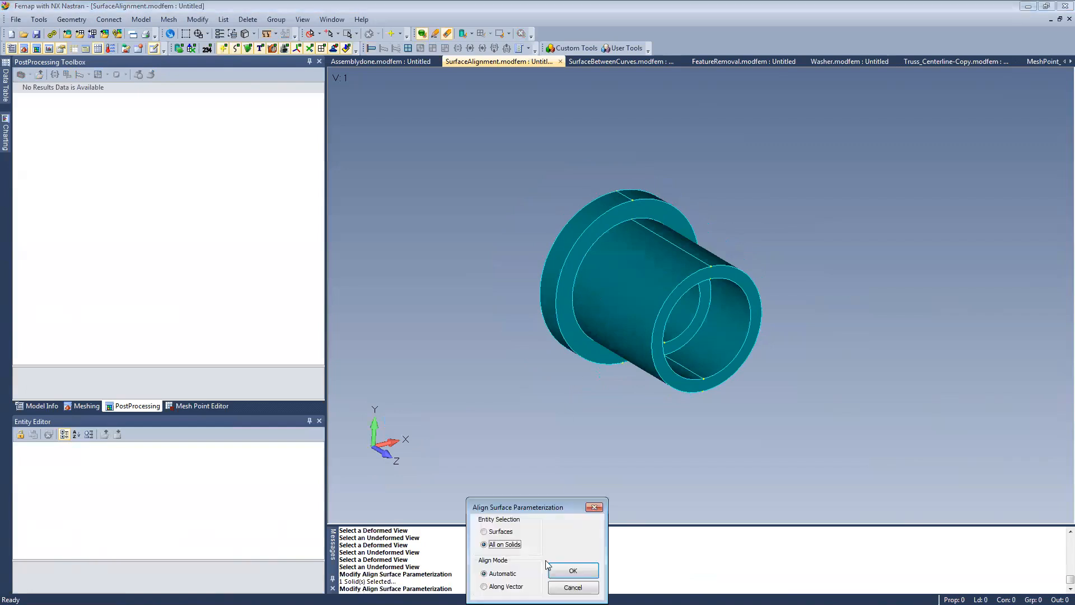
left_click(493, 586)
left_click(571, 570)
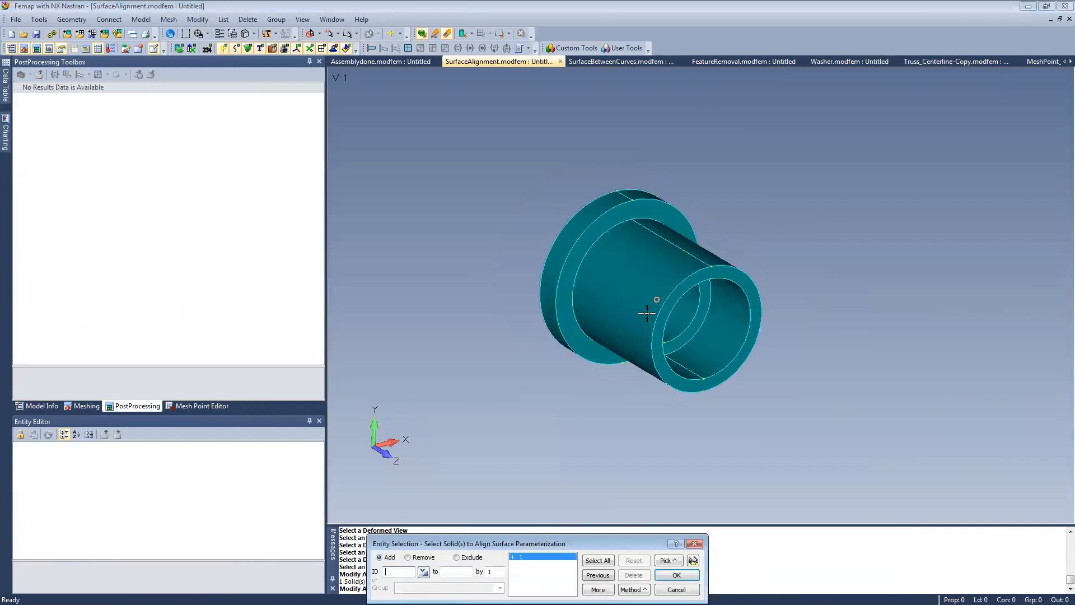
key("Return")
left_click(534, 588)
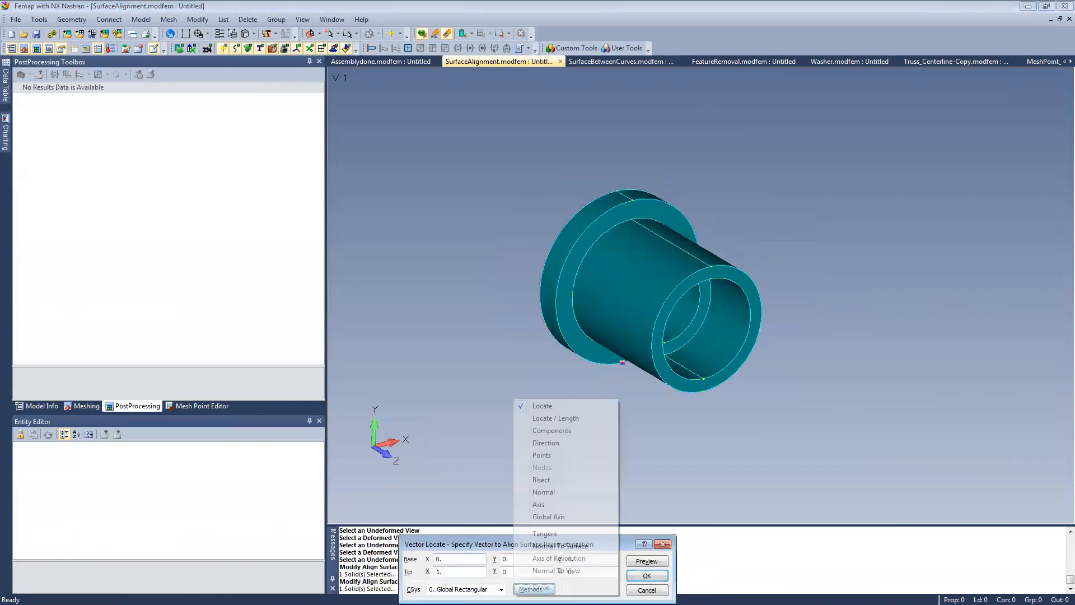
left_click(562, 514)
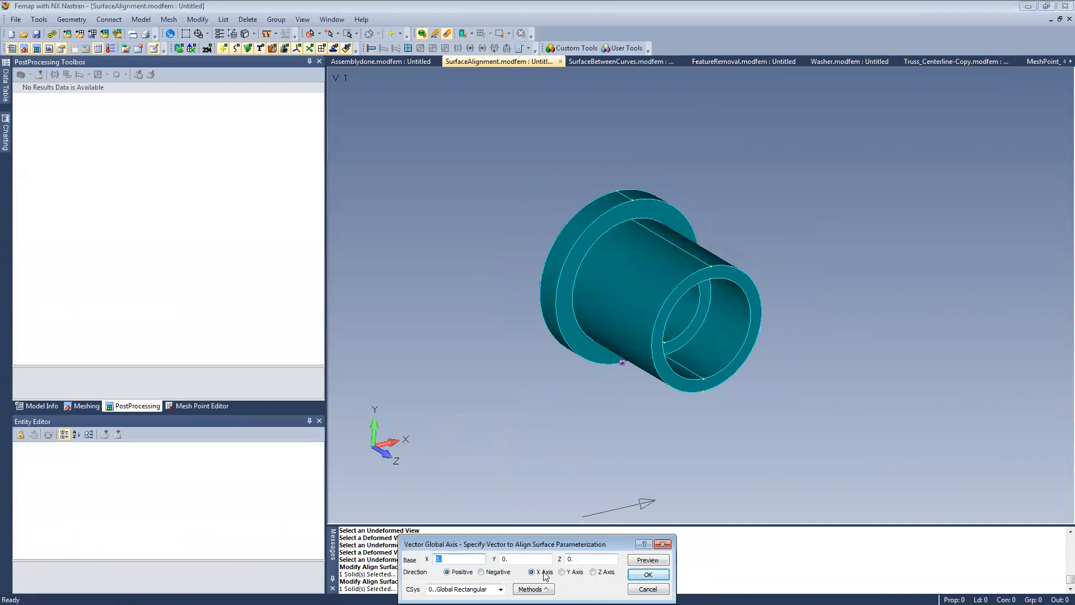
left_click(700, 392)
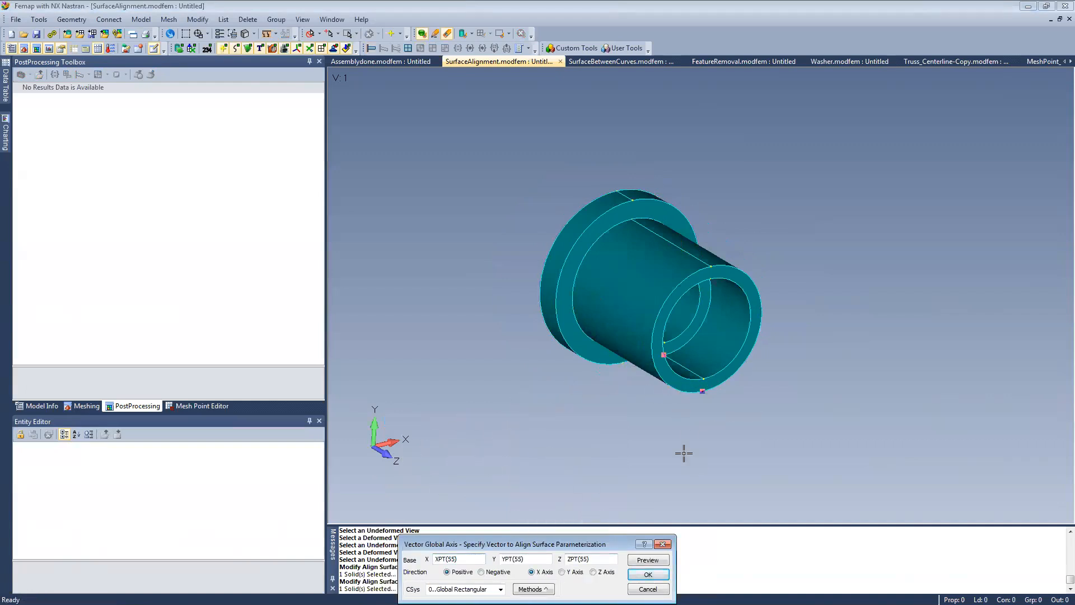
left_click(649, 572)
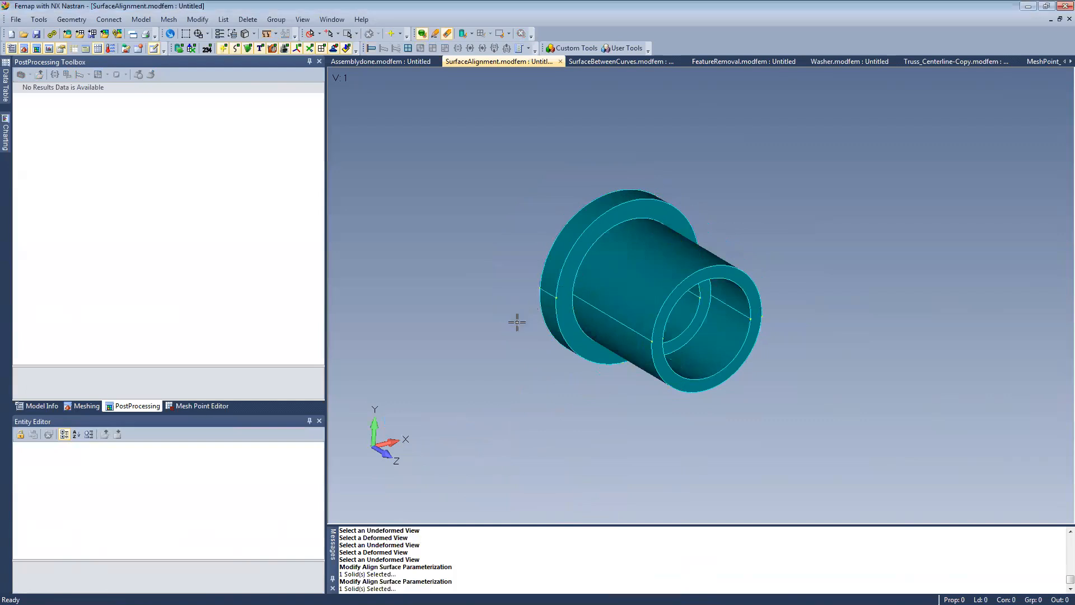
Orient the view side-on to the flanged sleeve, square to the edge between the view cube's Back and Left faces.
middle_click_drag(711, 334, 671, 286)
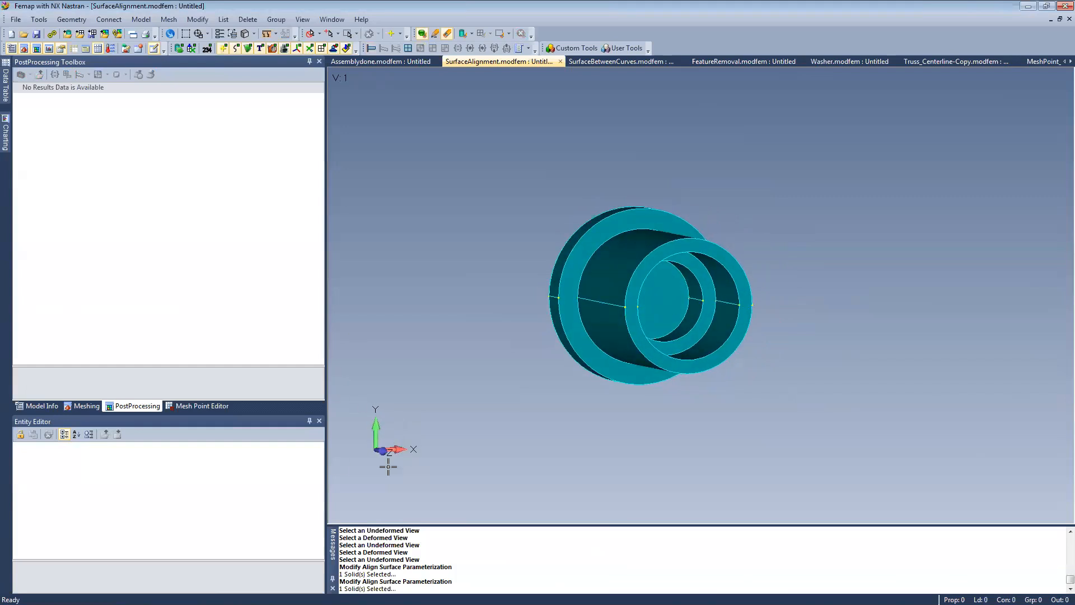
mouse_move(398, 439)
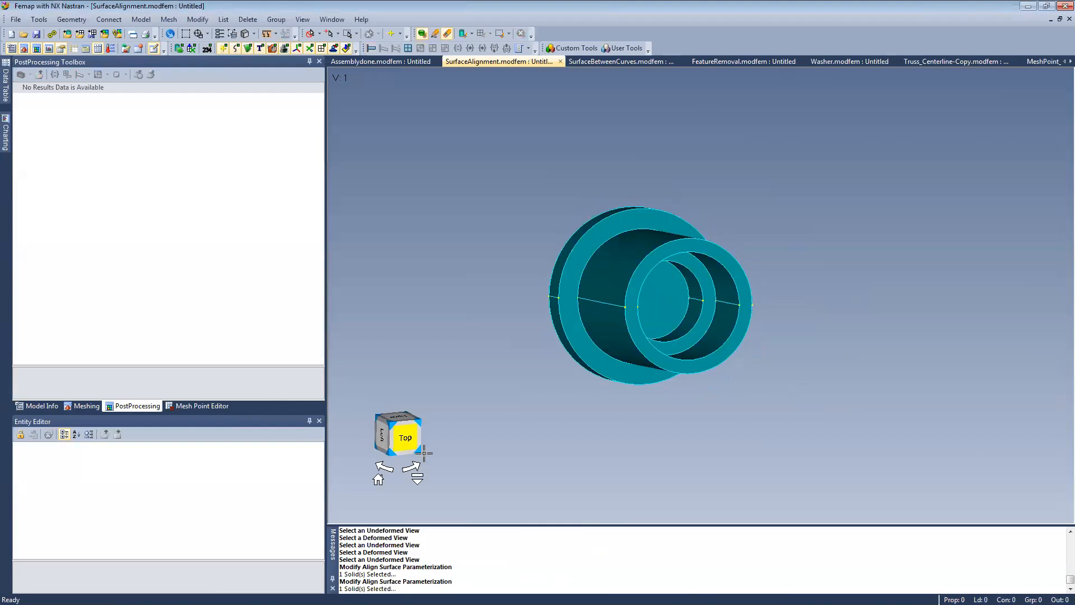
left_click_drag(399, 439, 402, 439)
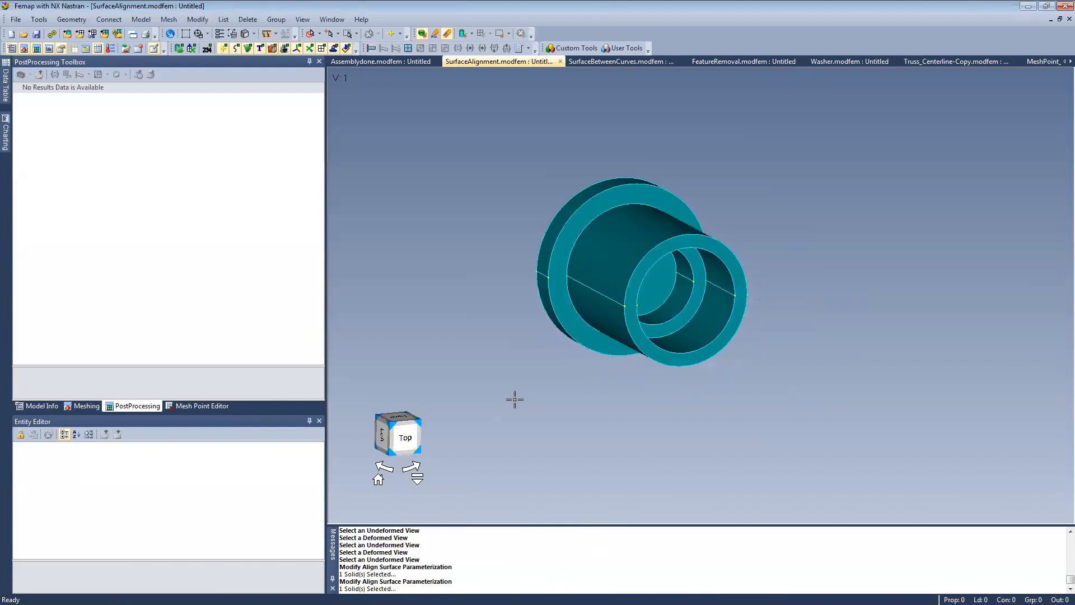
middle_click_drag(712, 296, 633, 238)
middle_click_drag(695, 315, 583, 446)
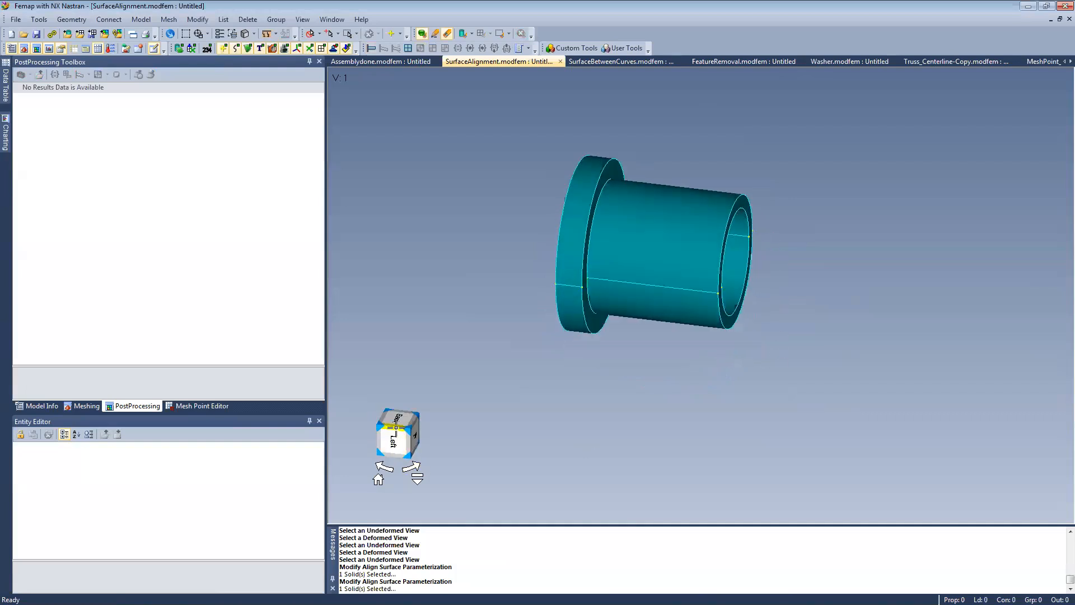
left_click(388, 436)
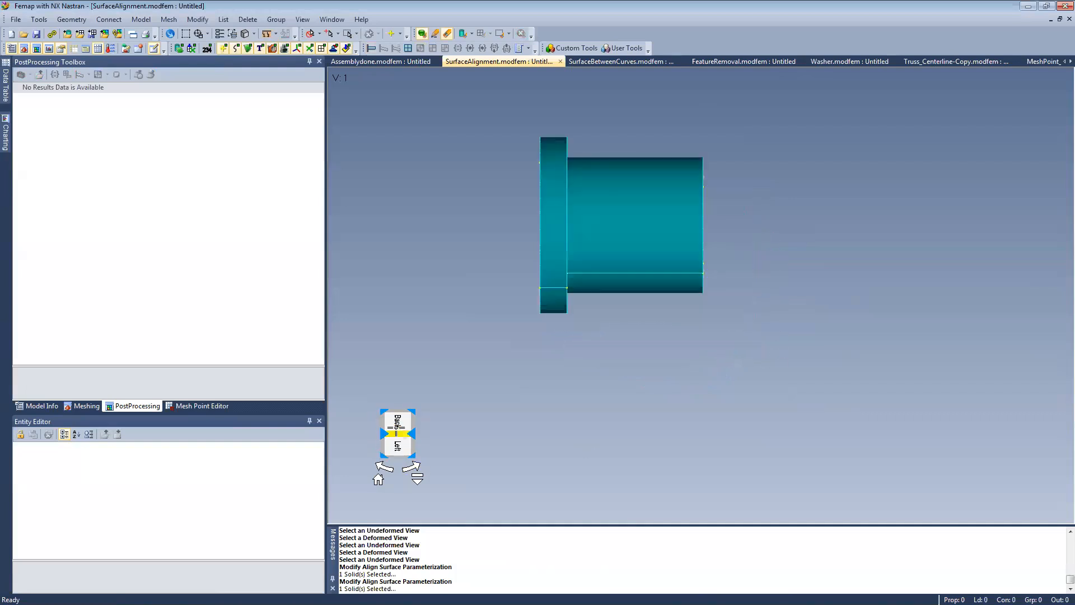
Realign the surface parameters on all of the sleeve solid with Along Vector, using a Normal To View vector, and inspect the seam lines.
left_click(197, 19)
mouse_move(234, 301)
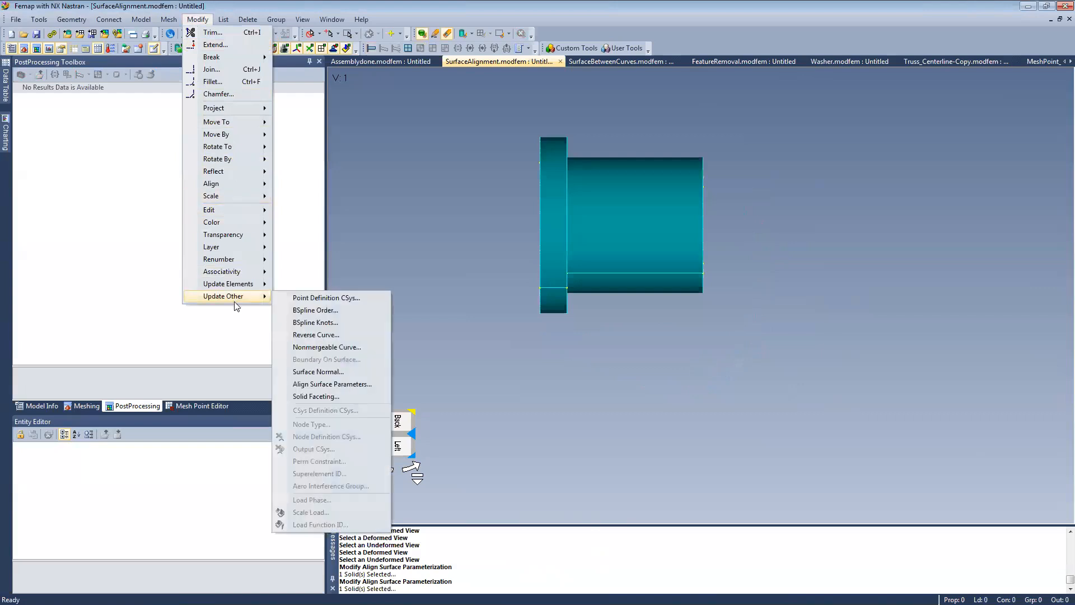
left_click(338, 384)
left_click(560, 571)
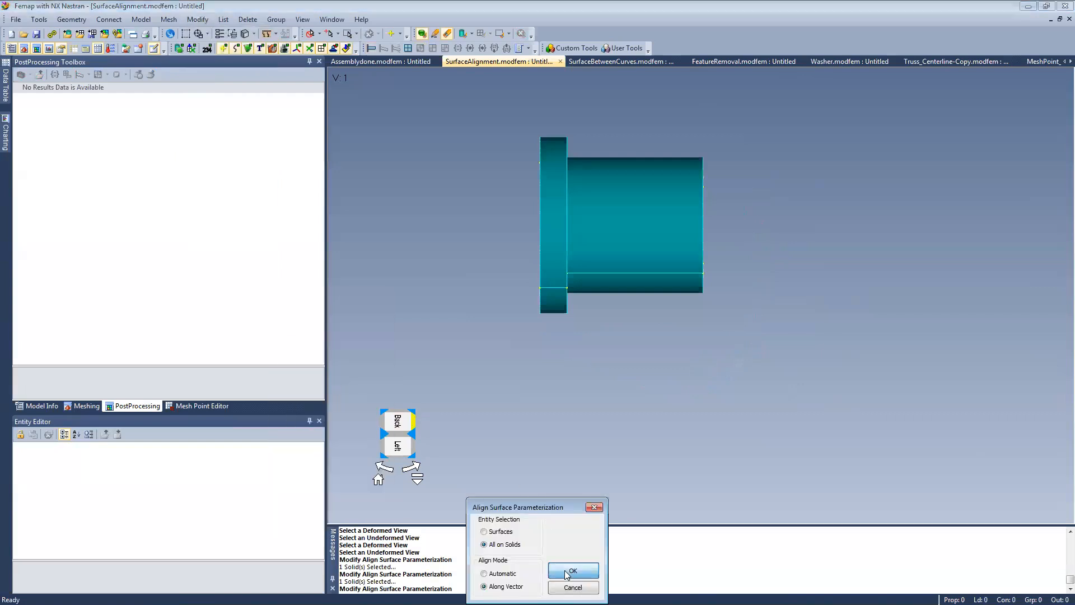
left_click(644, 585)
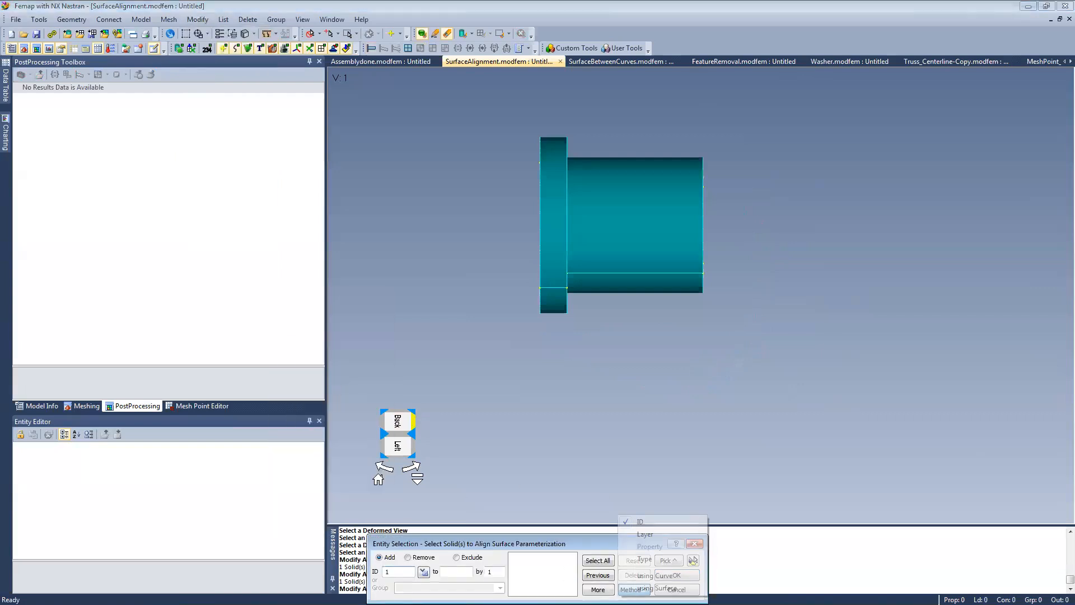
left_click(590, 542)
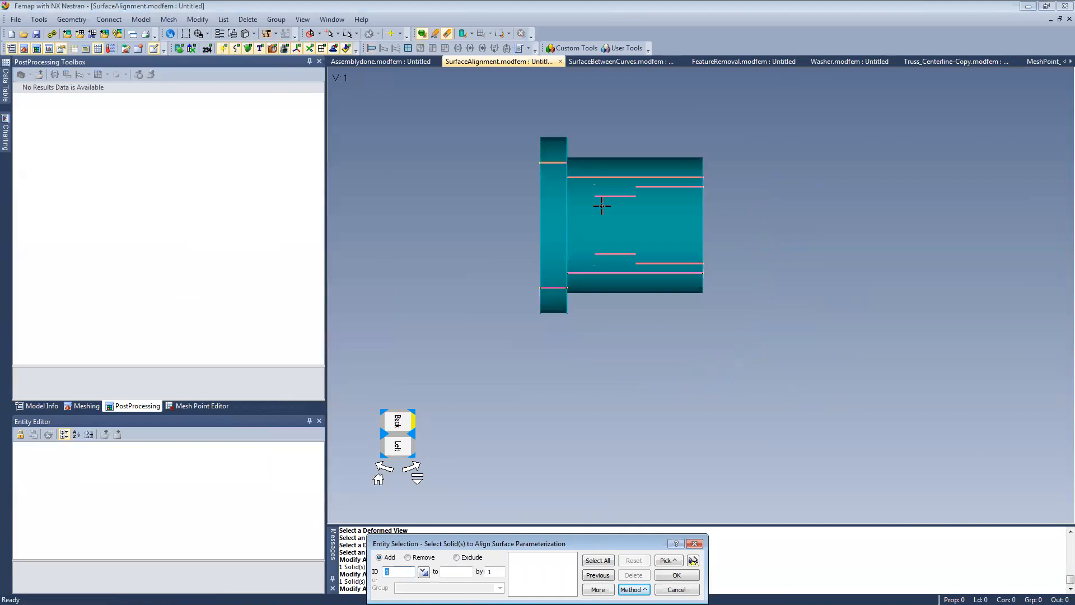
left_click(679, 574)
left_click(531, 589)
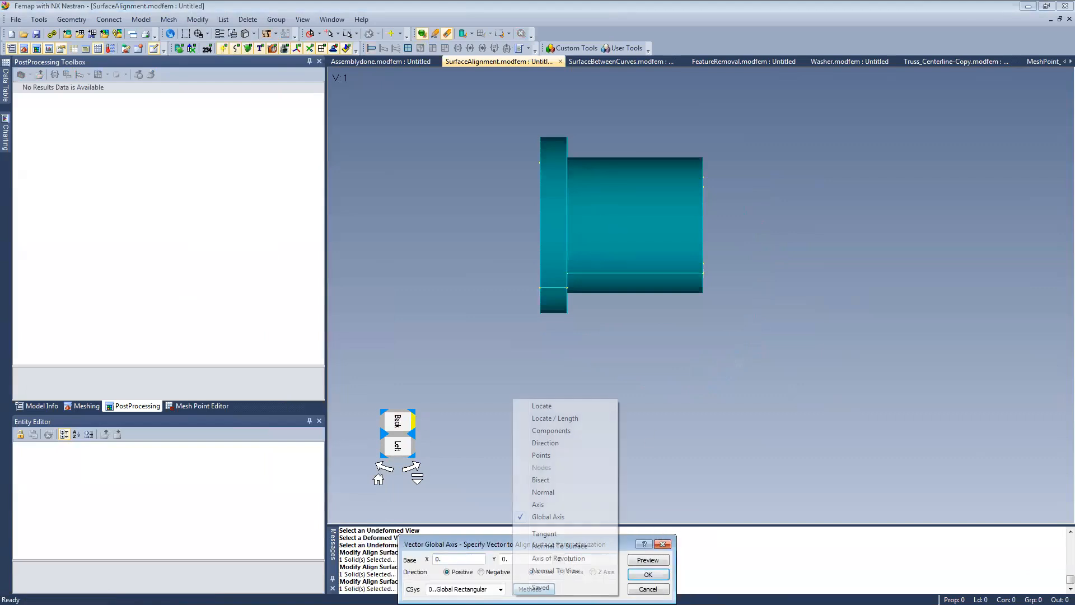
left_click(560, 570)
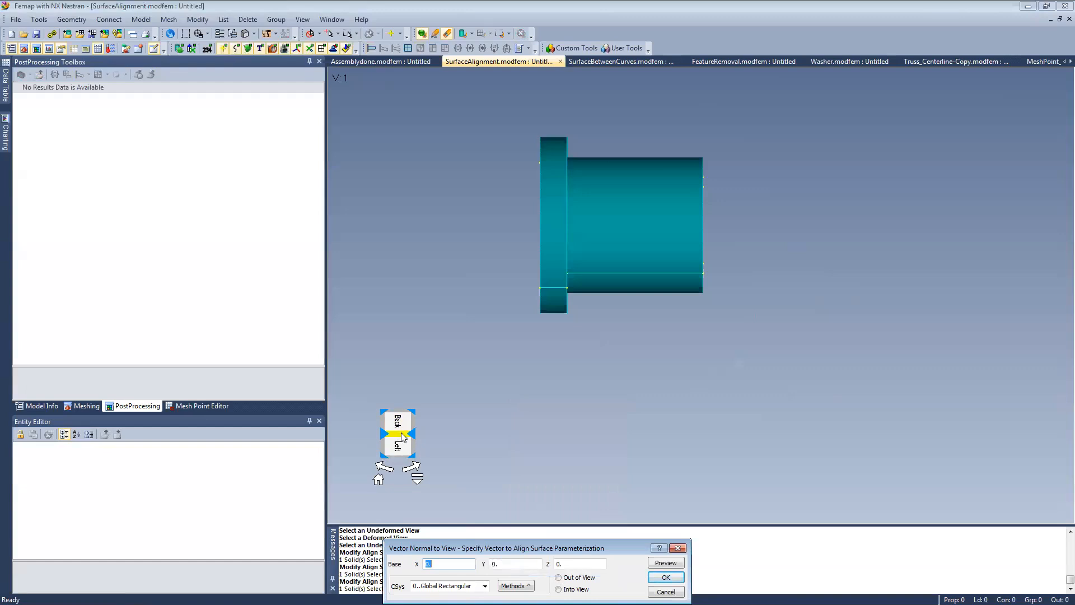
left_click(666, 577)
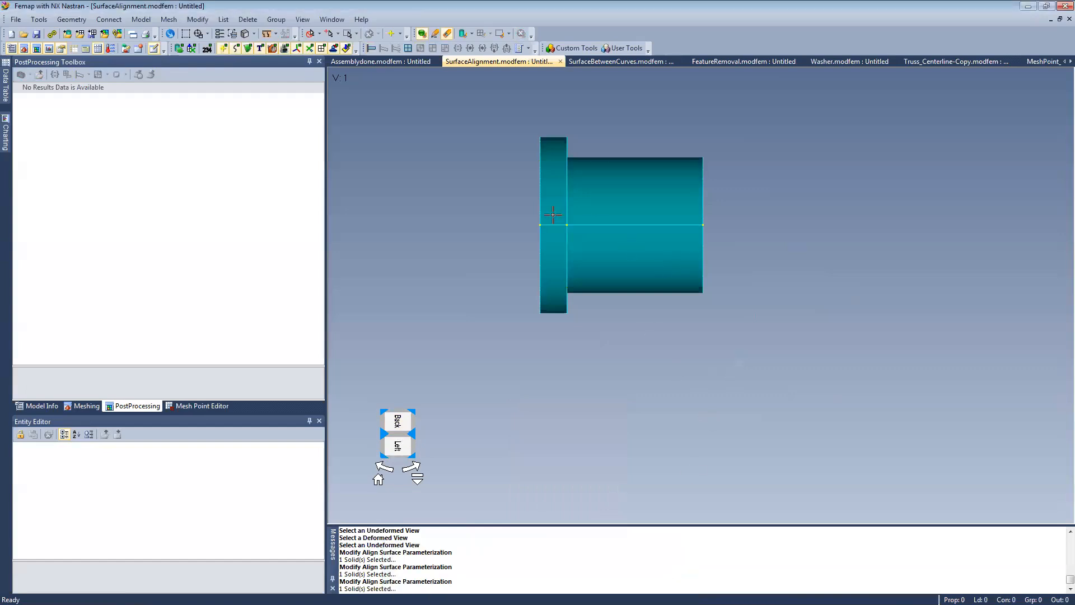
middle_click_drag(684, 276, 472, 238)
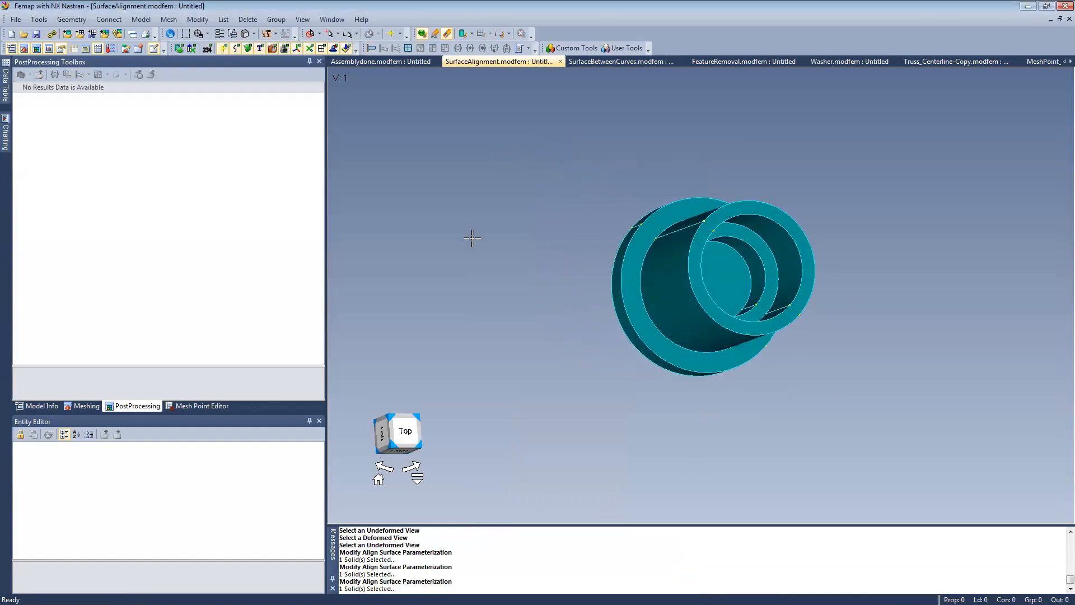
left_click(401, 437)
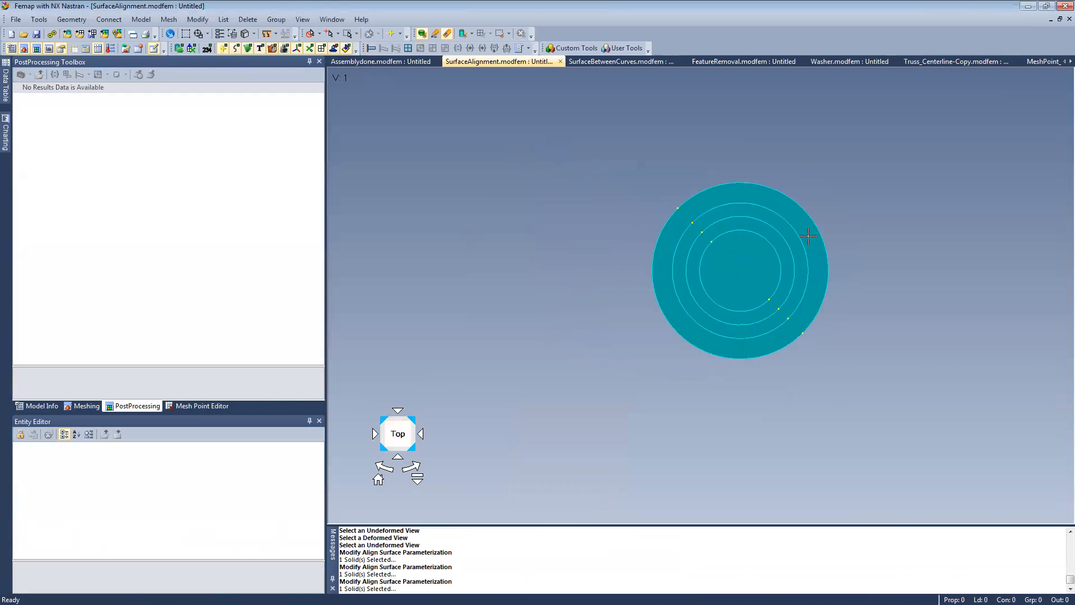
scroll(583, 253, "down", 1)
scroll(785, 238, "up", 3)
middle_click_drag(779, 238, 672, 115)
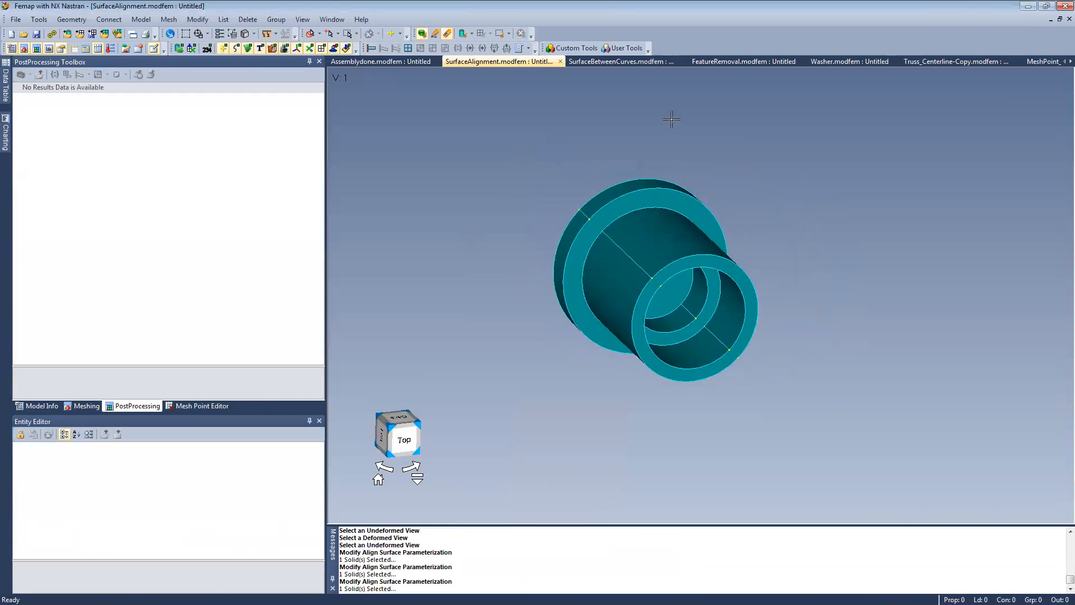
Switch to the SurfaceBetweenCurves model and autoscale to the visible geometry, ending on the first curved and flat surface pair.
left_click(623, 63)
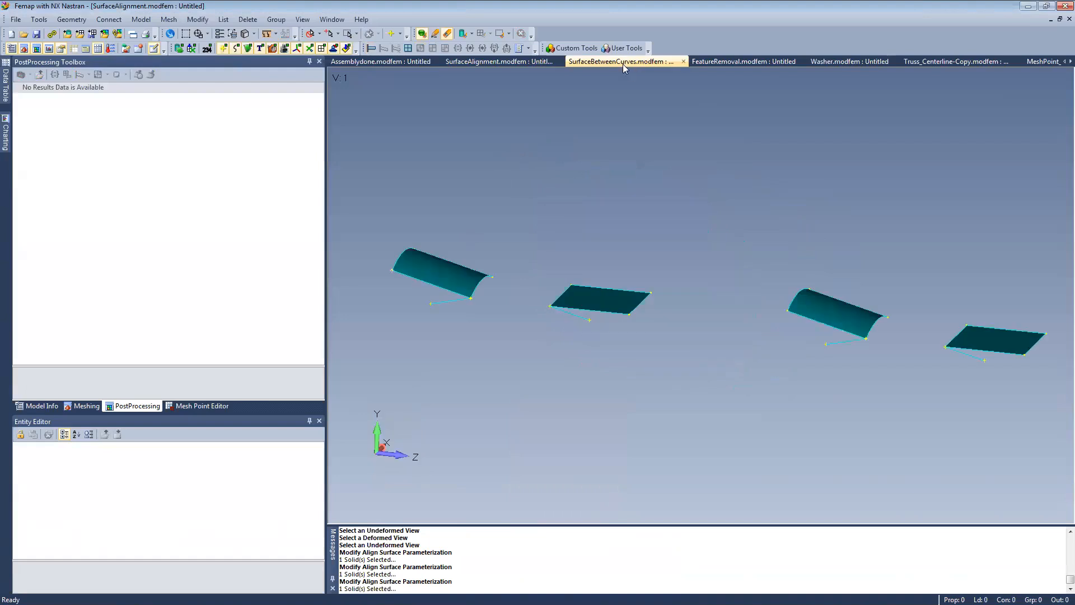
key("ctrl+a")
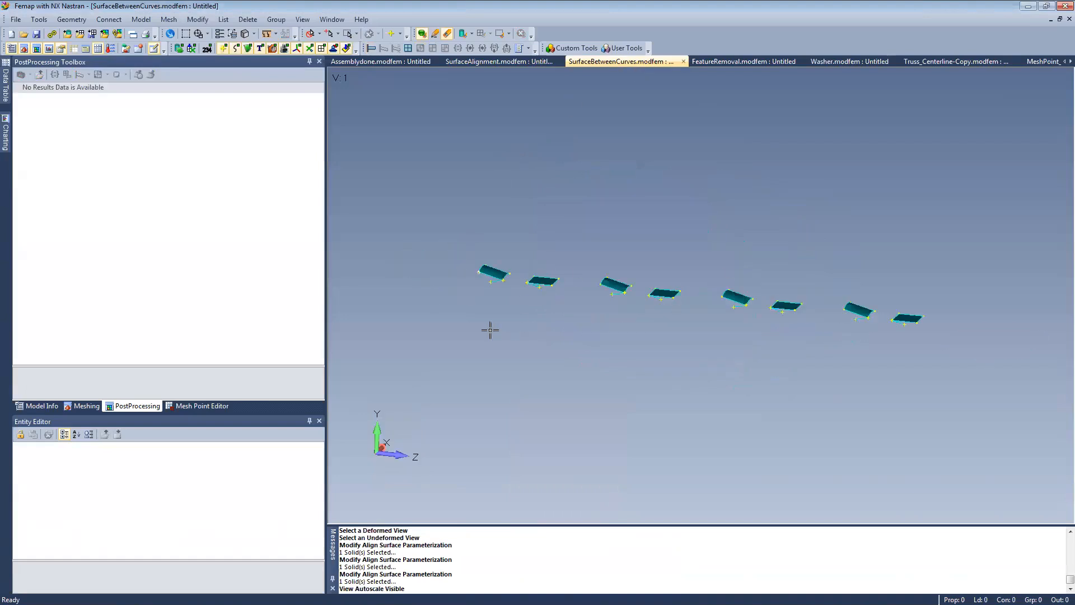
scroll(492, 242, "up", 8)
scroll(602, 287, "up", 2)
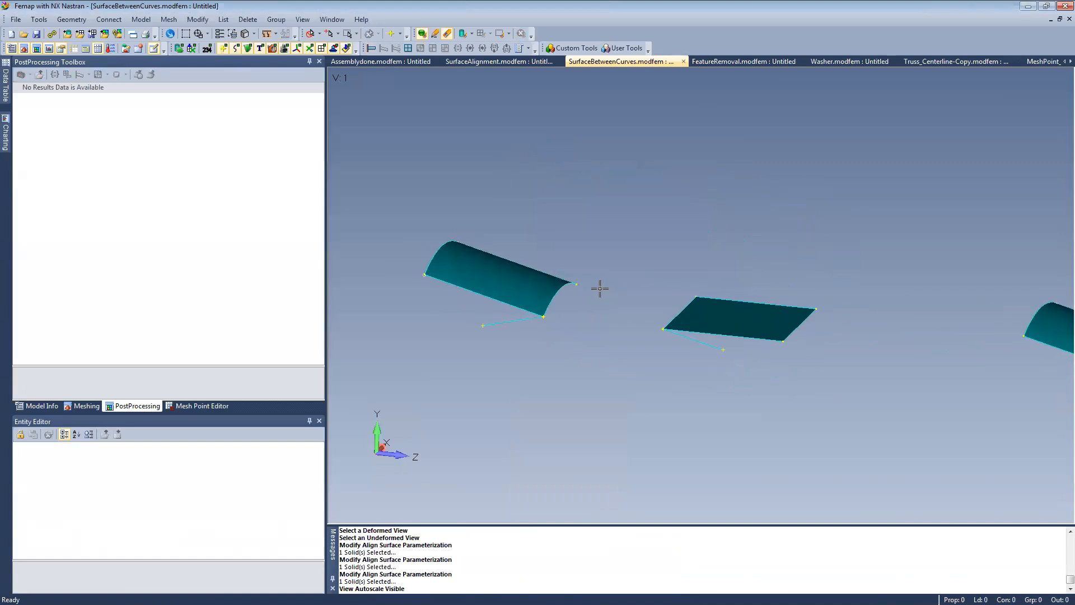
Create a surface between the facing edges of the first curved and flat surfaces, using Ruled Surface for both shapes.
left_click(72, 19)
mouse_move(109, 151)
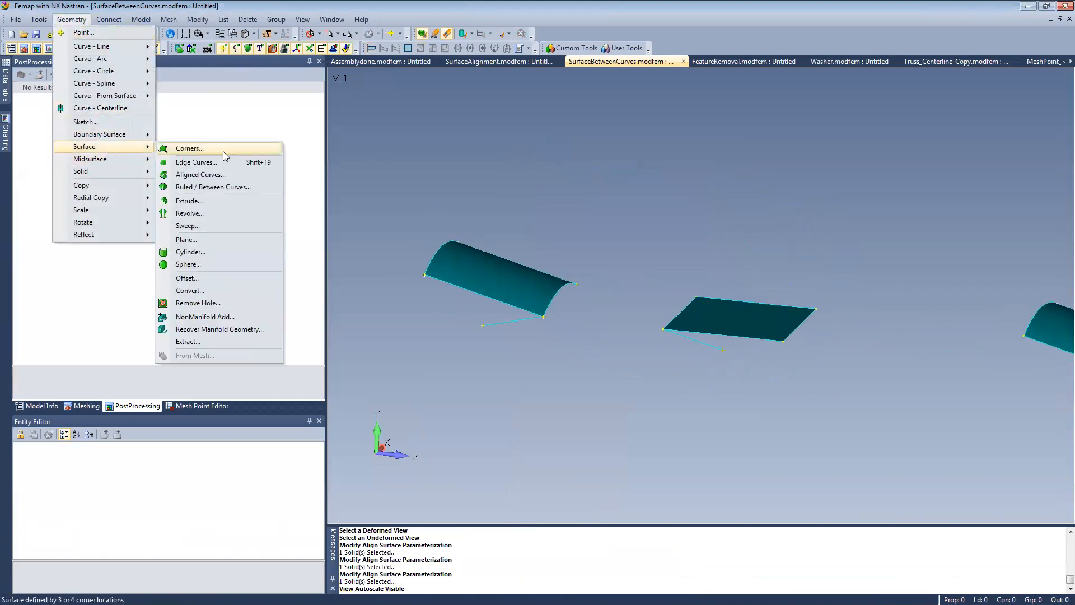
left_click(227, 191)
middle_click_drag(621, 288, 625, 239)
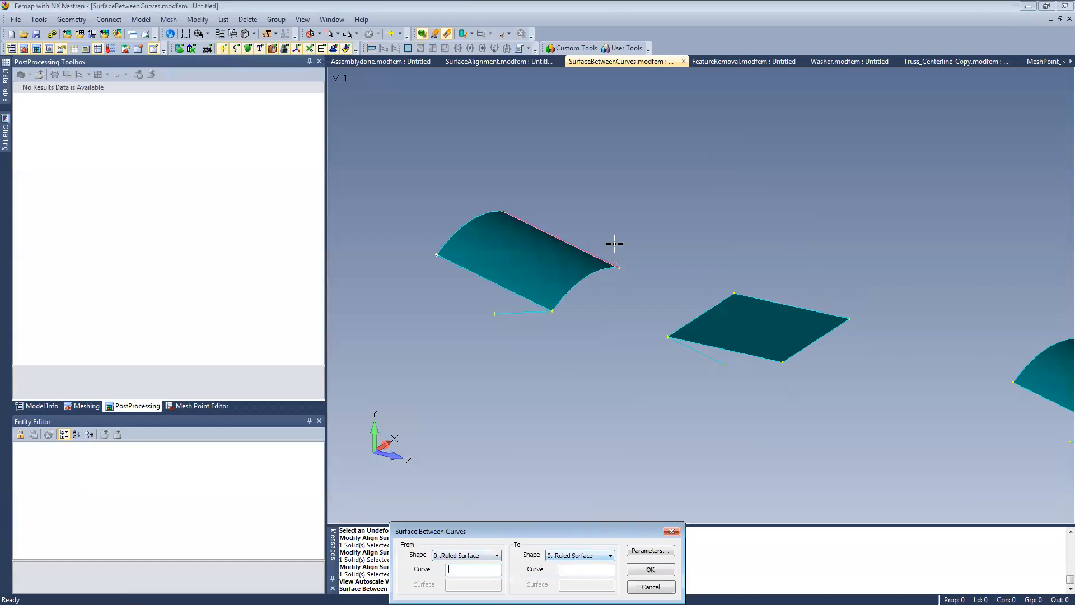
left_click(697, 313)
left_click(665, 568)
Create a surface between the second pair's facing edges, with both shapes Tangent to Surface and the adjoining curved and flat surfaces as references.
middle_click_drag(623, 389, 413, 250)
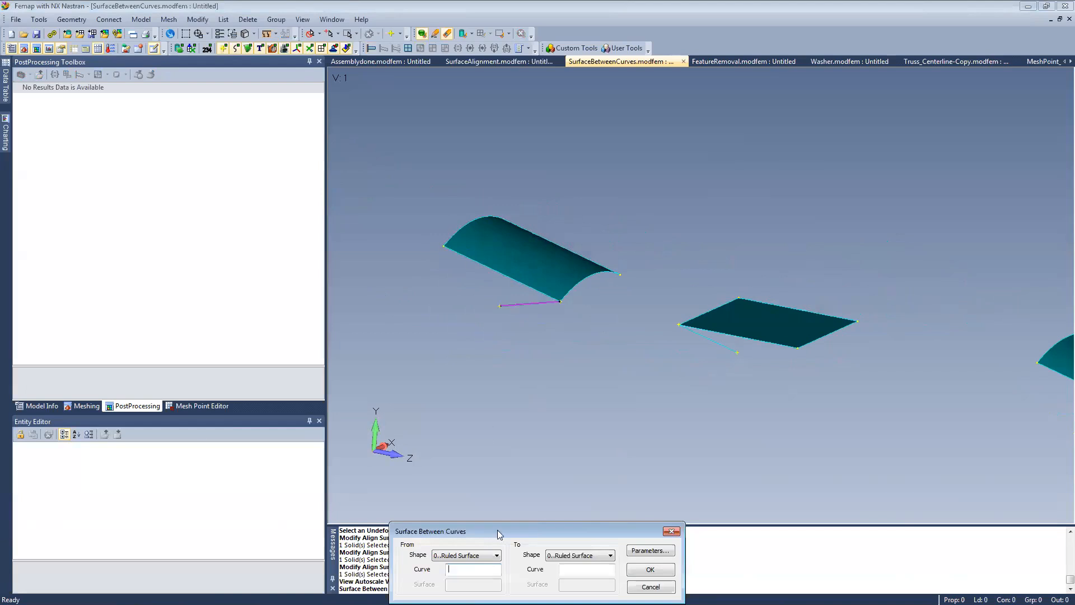
left_click(477, 555)
left_click(468, 573)
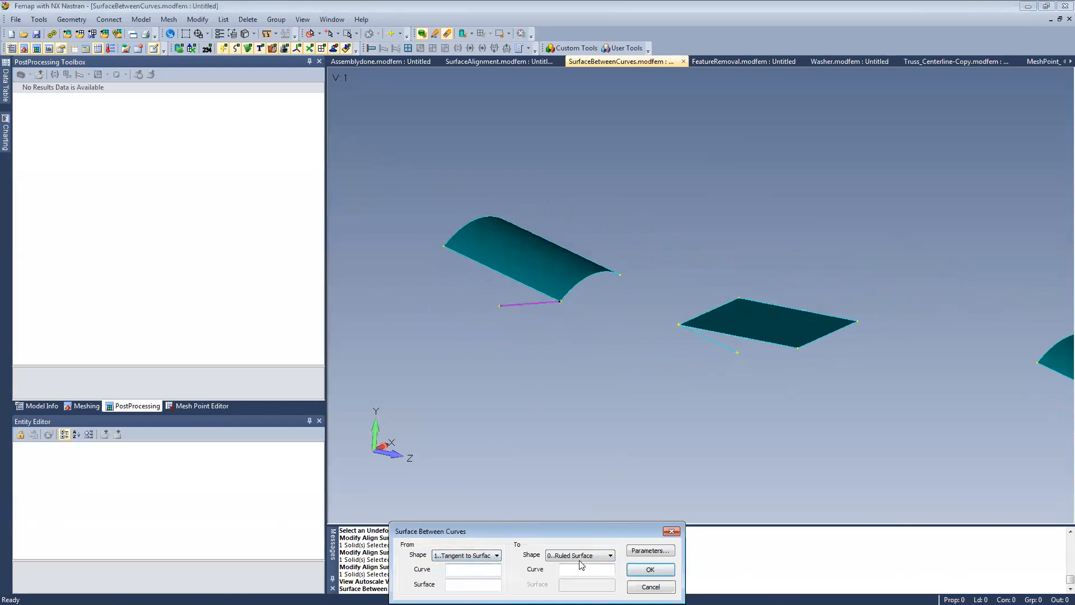
left_click(584, 556)
left_click(580, 573)
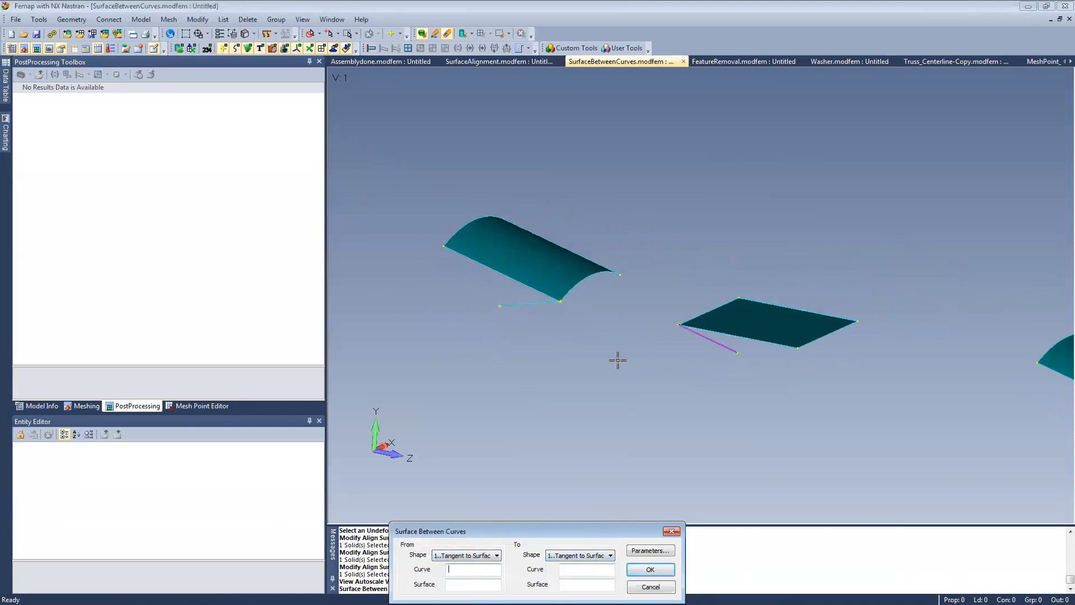
middle_click_drag(616, 360, 599, 378)
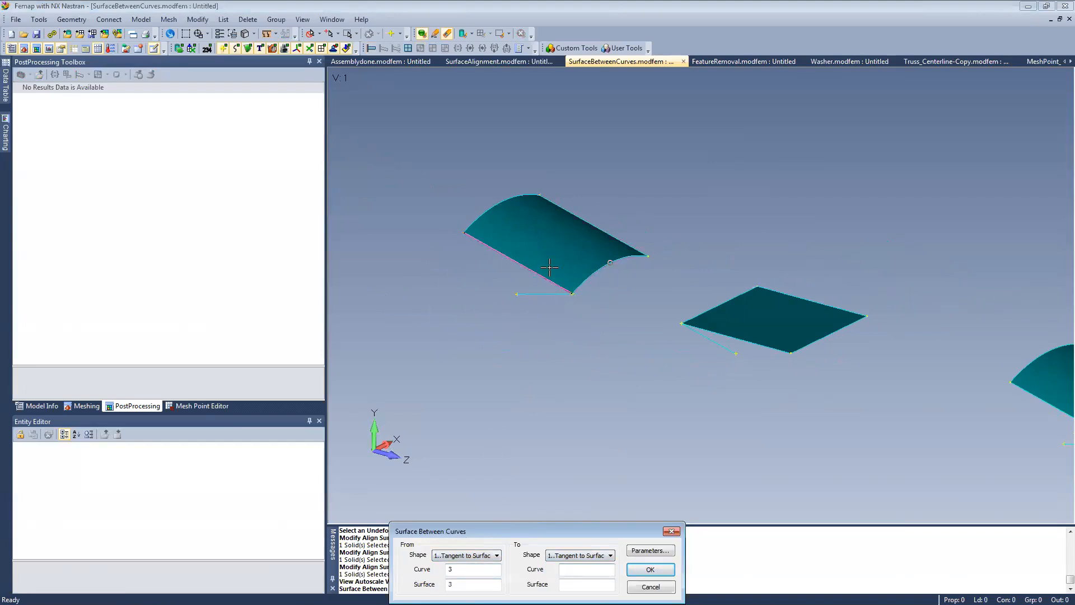
left_click(719, 305)
left_click(454, 583)
left_click(557, 233)
left_click(756, 317)
left_click(647, 575)
Set up a surface between the third pair's facing edges, with both shapes Along Vector and both factors at 1.
middle_click_drag(666, 391, 475, 276)
left_click(475, 555)
left_click(483, 580)
middle_click_drag(670, 358, 650, 372, "ctrl")
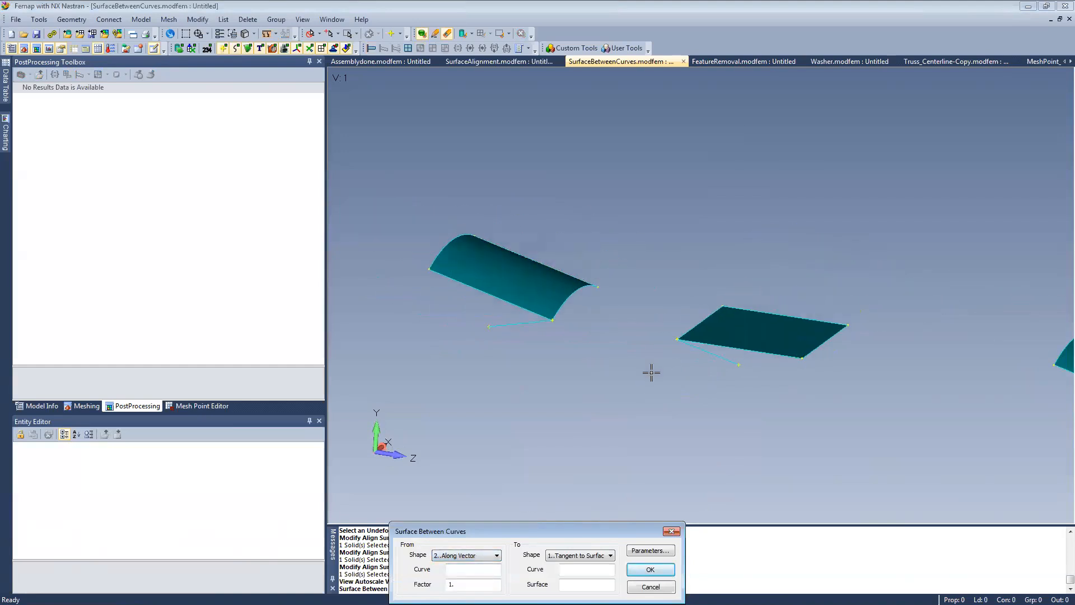
left_click(588, 555)
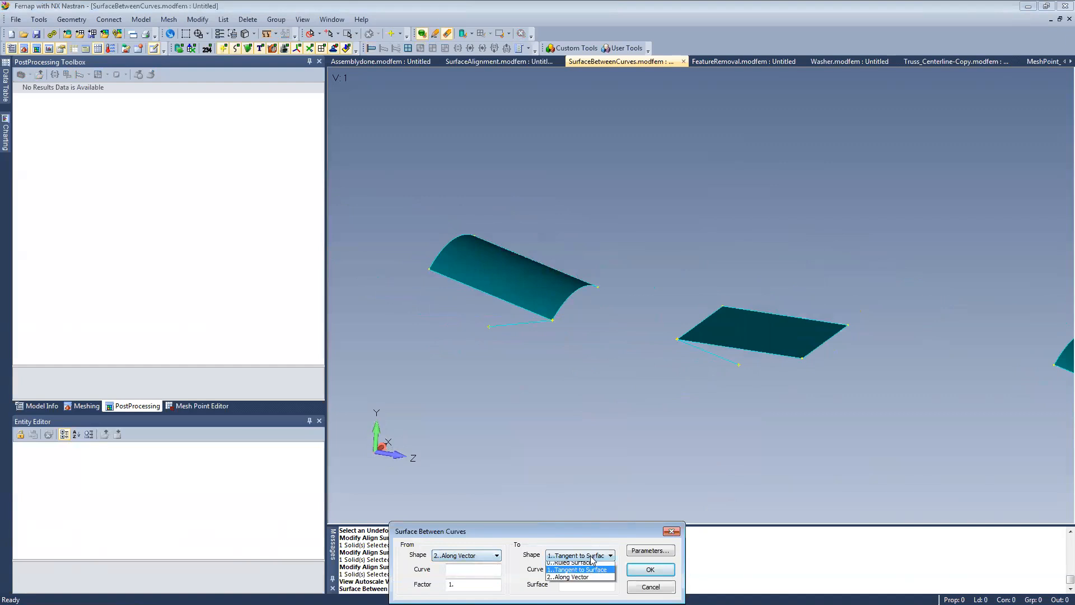
left_click(577, 580)
left_click(576, 291)
left_click(703, 323)
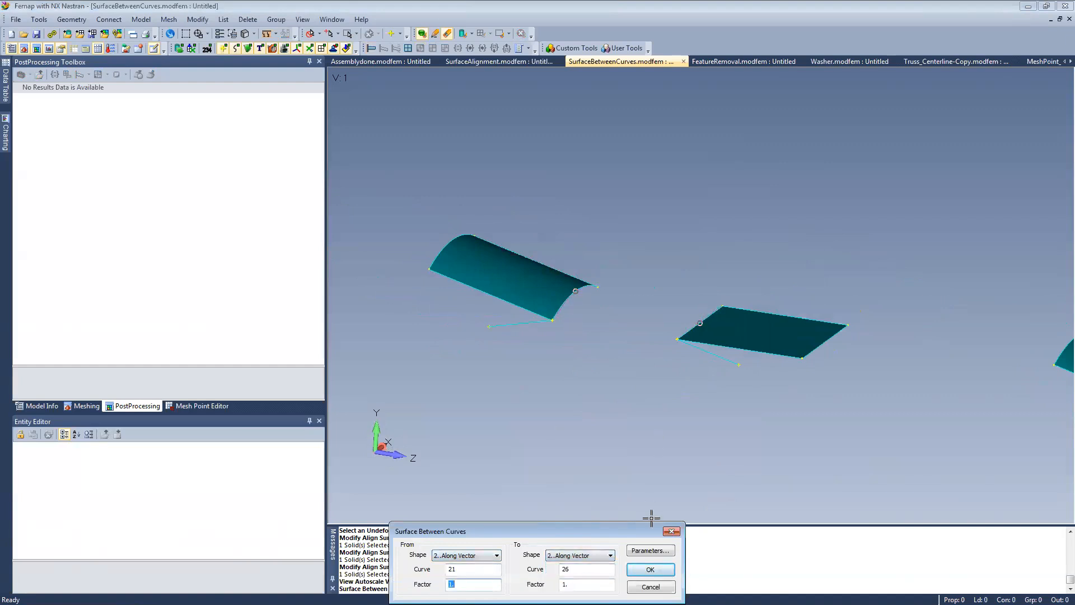
left_click(650, 569)
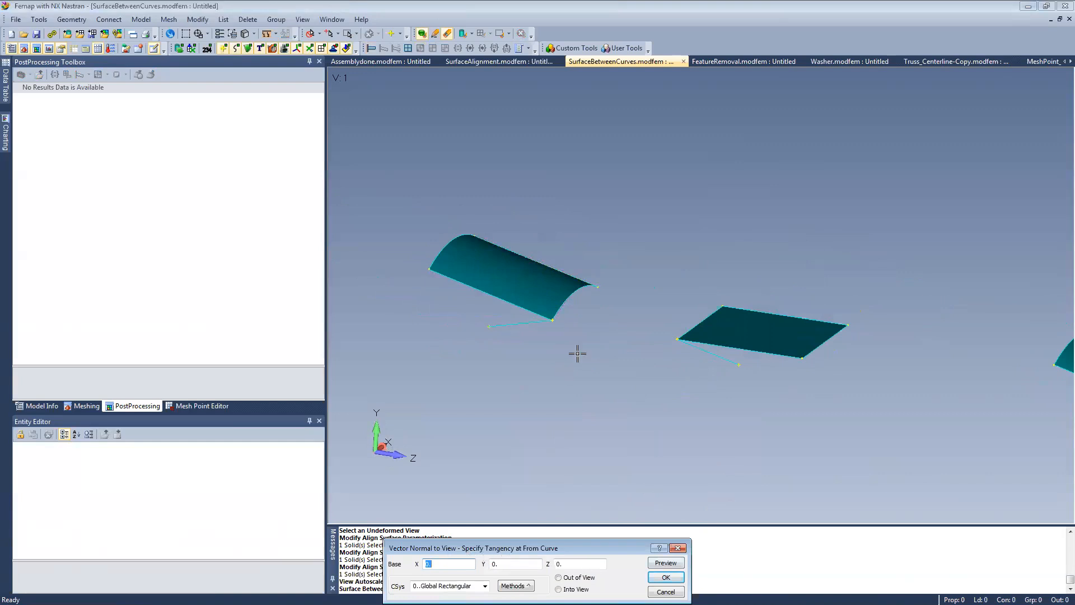
Create the third pair's surface using Tangent vectors along the short angled lines, reversing the direction at the From curve.
left_click(515, 585)
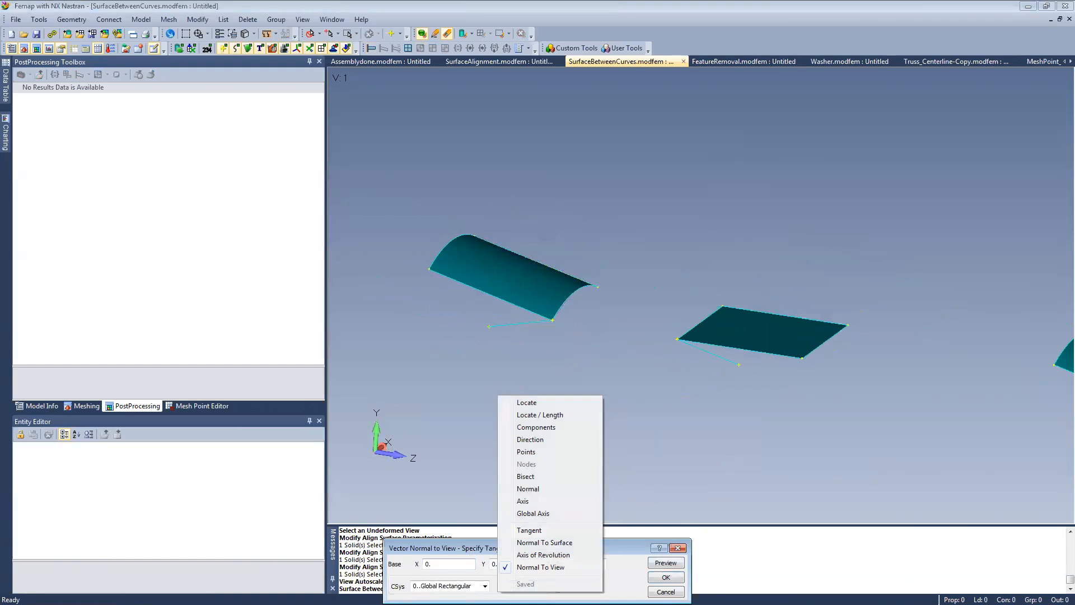
left_click(549, 530)
left_click(503, 330)
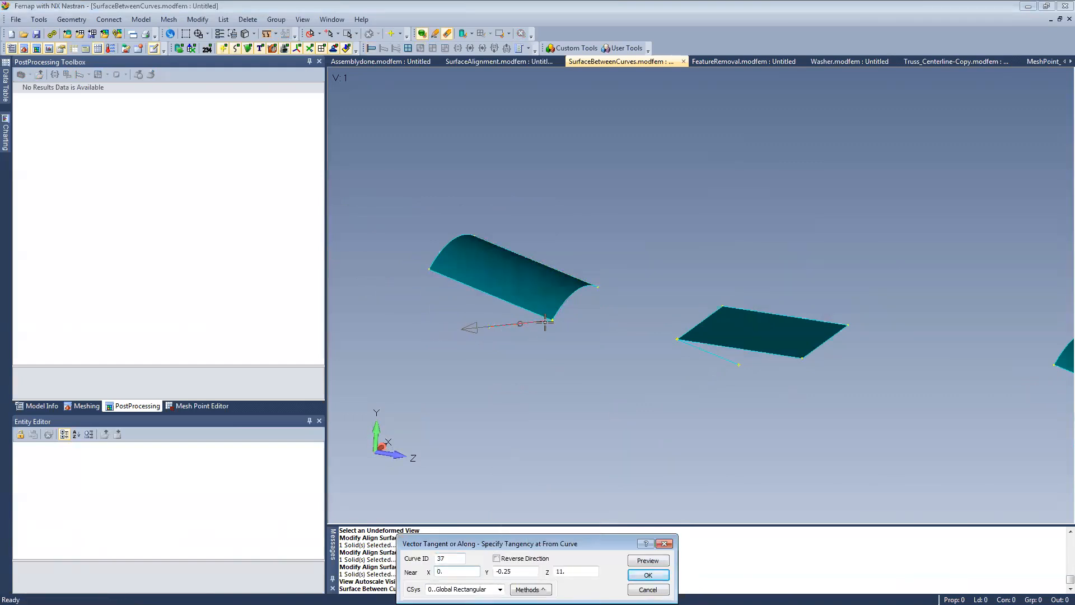
left_click(525, 559)
left_click(641, 576)
left_click(709, 361)
left_click(701, 358)
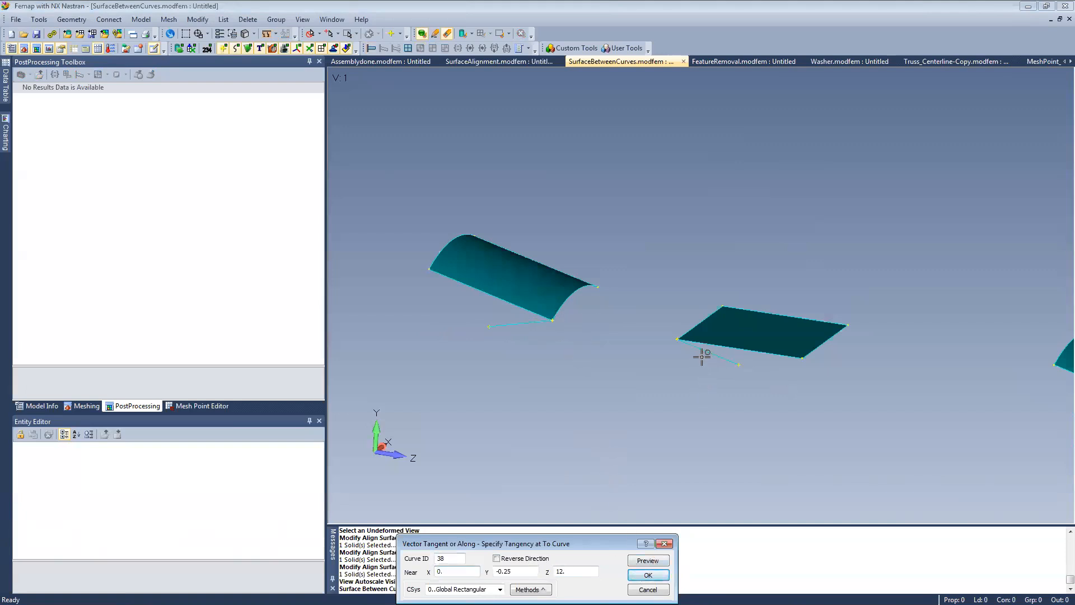
left_click(647, 575)
Create a surface between the fourth pair's facing edges, Tangent to Surface at the curved one and Along Vector with factor 1 at the flat one.
middle_click_drag(587, 423, 494, 292)
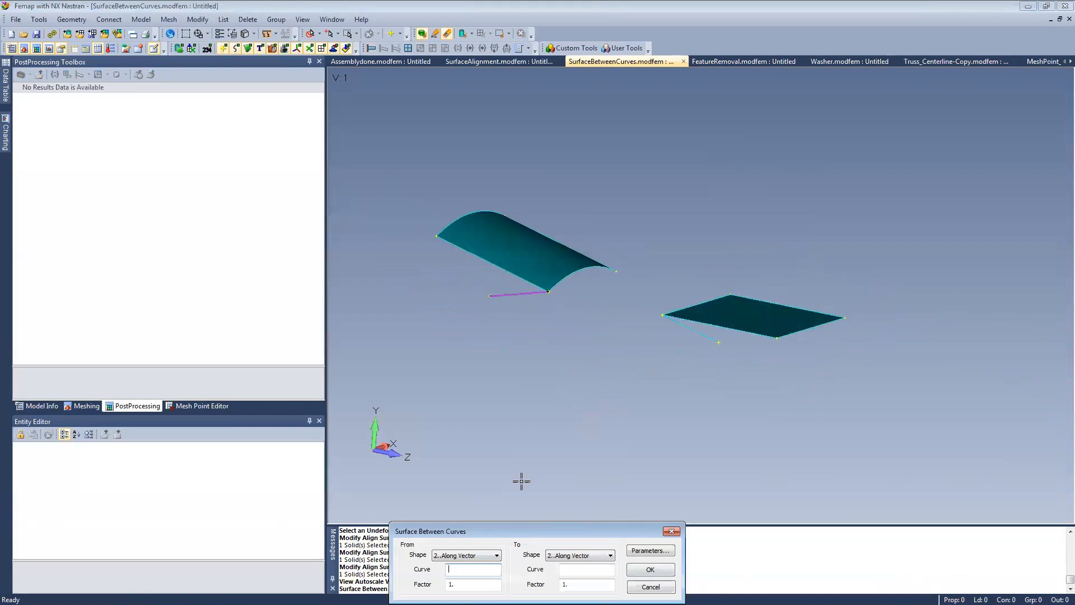
left_click(455, 555)
left_click(465, 570)
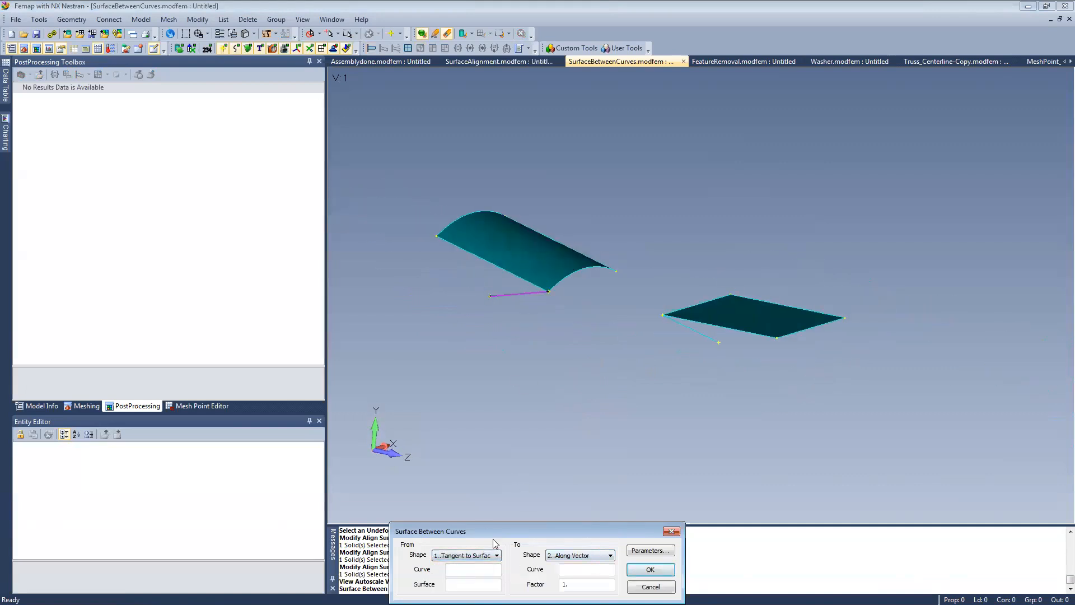
left_click(464, 567)
left_click(589, 274)
left_click(688, 304)
left_click(663, 569)
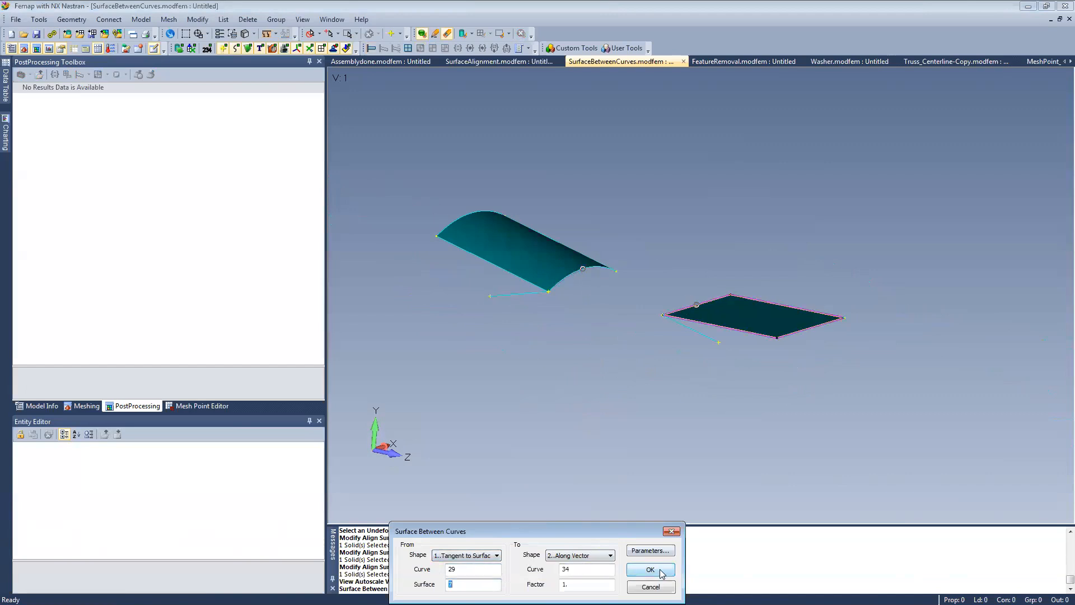
left_click(690, 328)
left_click(648, 576)
middle_click_drag(628, 361, 703, 349)
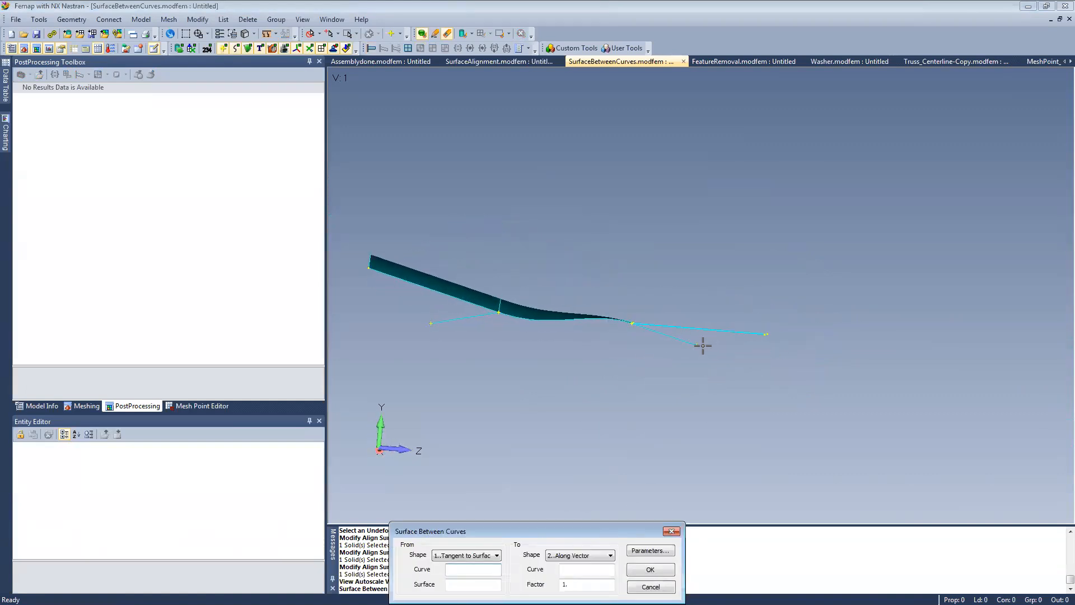
Examine the fourth pair's new surface from the side and at an angle, and leave the Surface Between Curves command.
left_click(397, 439)
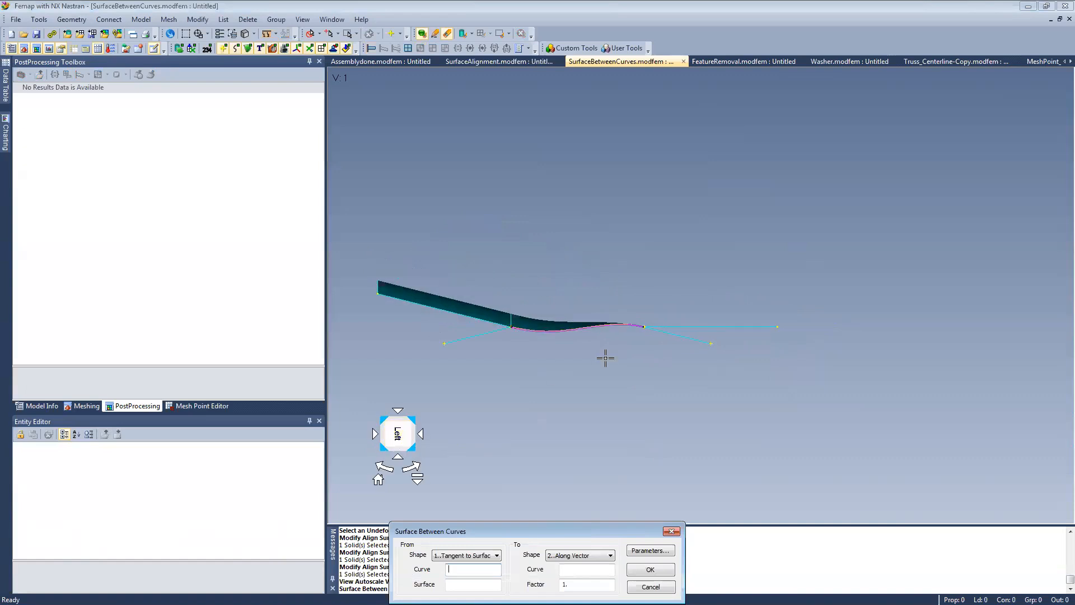
middle_click_drag(605, 358, 679, 303)
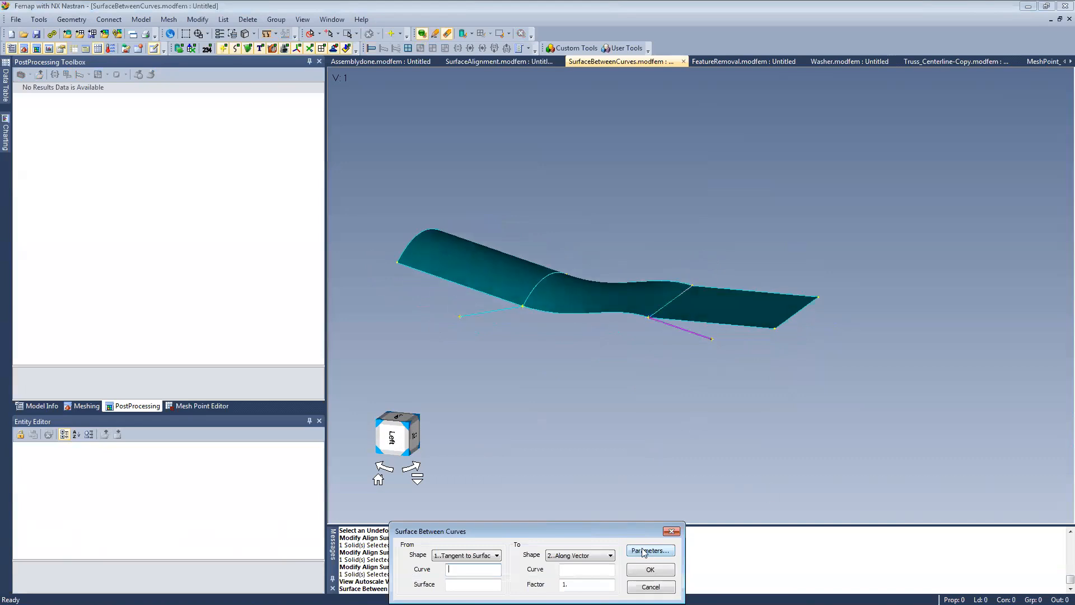
left_click(670, 531)
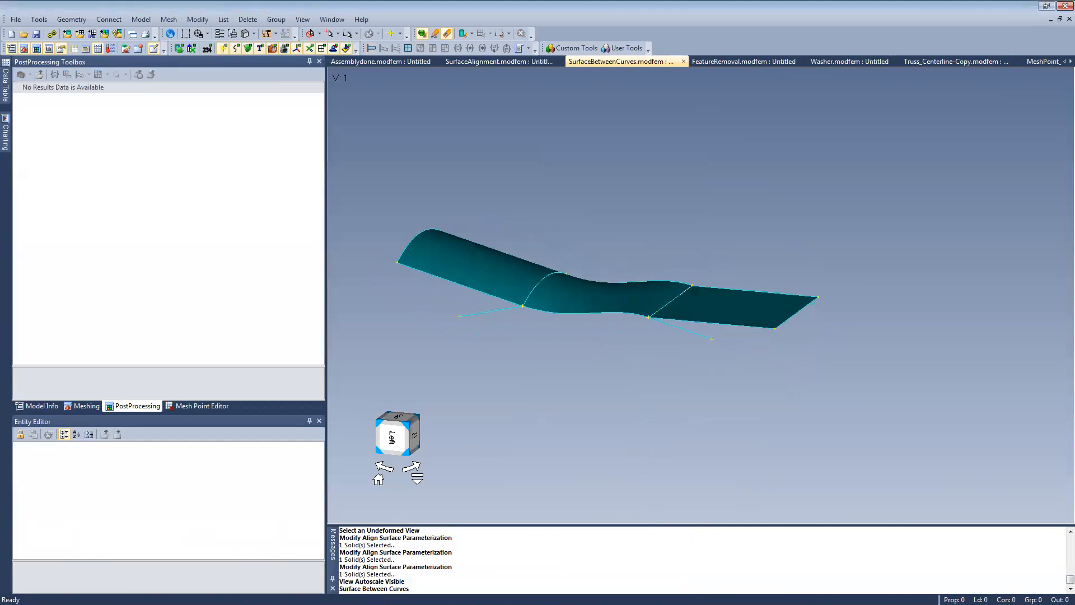
Switch to the PowerPoint presentation, start the slide show and advance to the Meshing Toolbox slide.
key("alt+Tab")
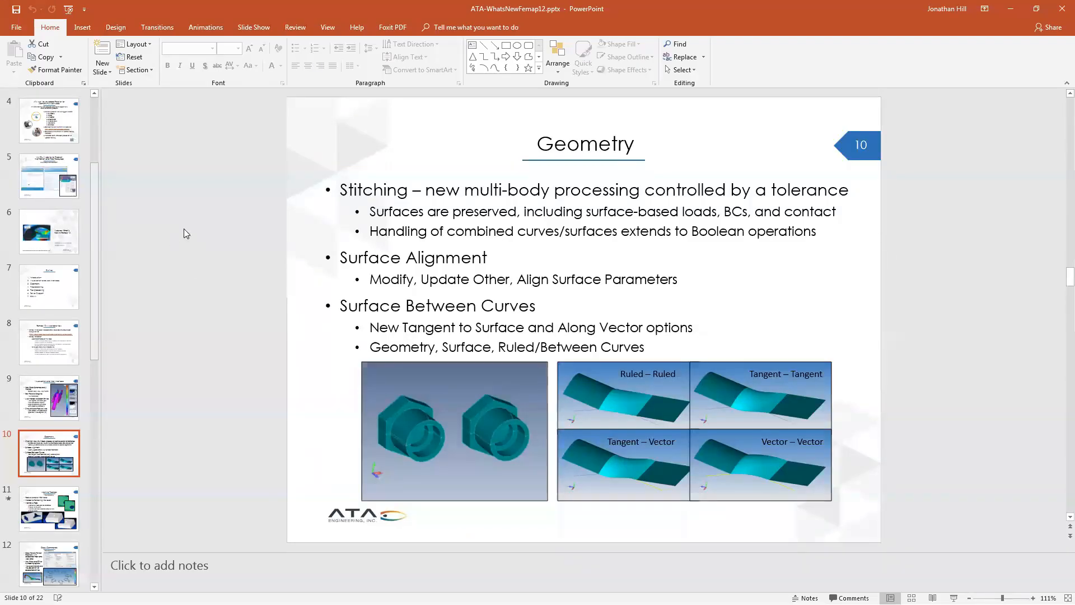
key("shift+F5")
key("Right")
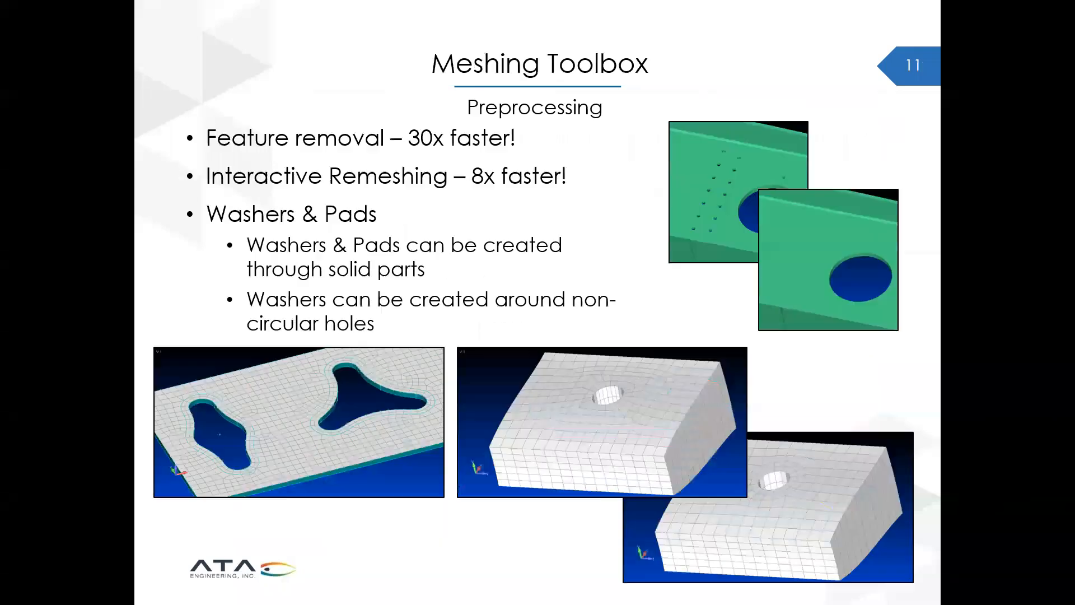
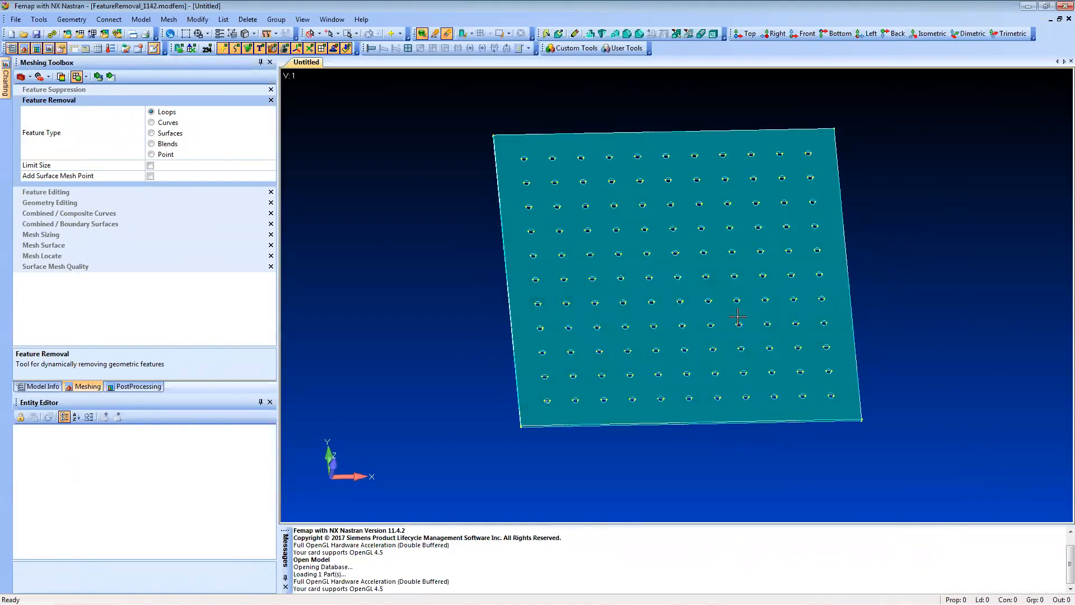
Remove the two lowest rows of holes from the FeatureRemoval_1142 plate with Feature Removal set to Loops.
left_click(97, 76)
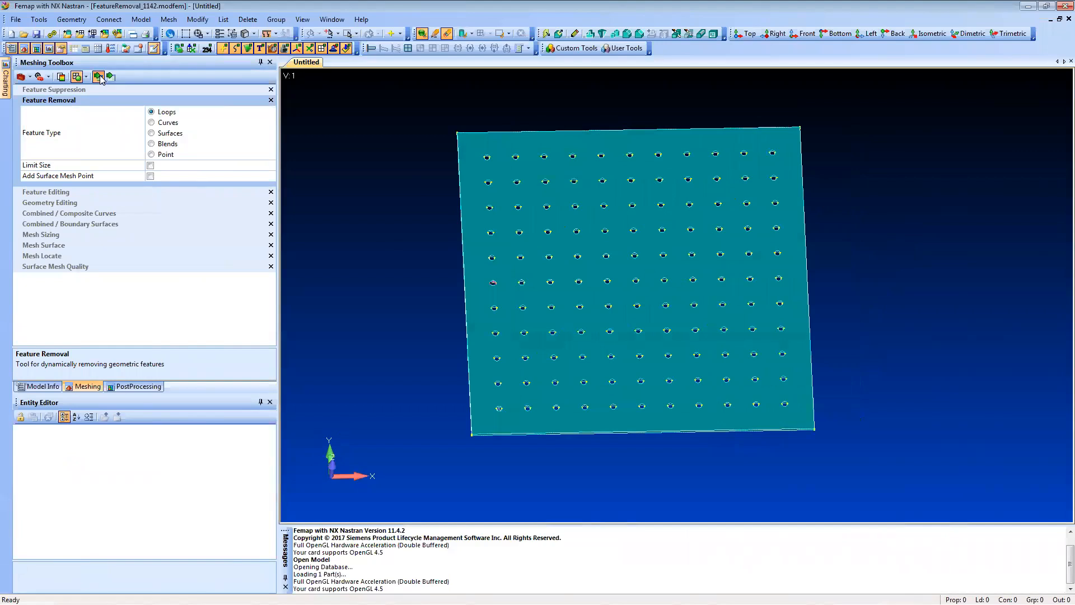
left_click_drag(438, 462, 840, 367)
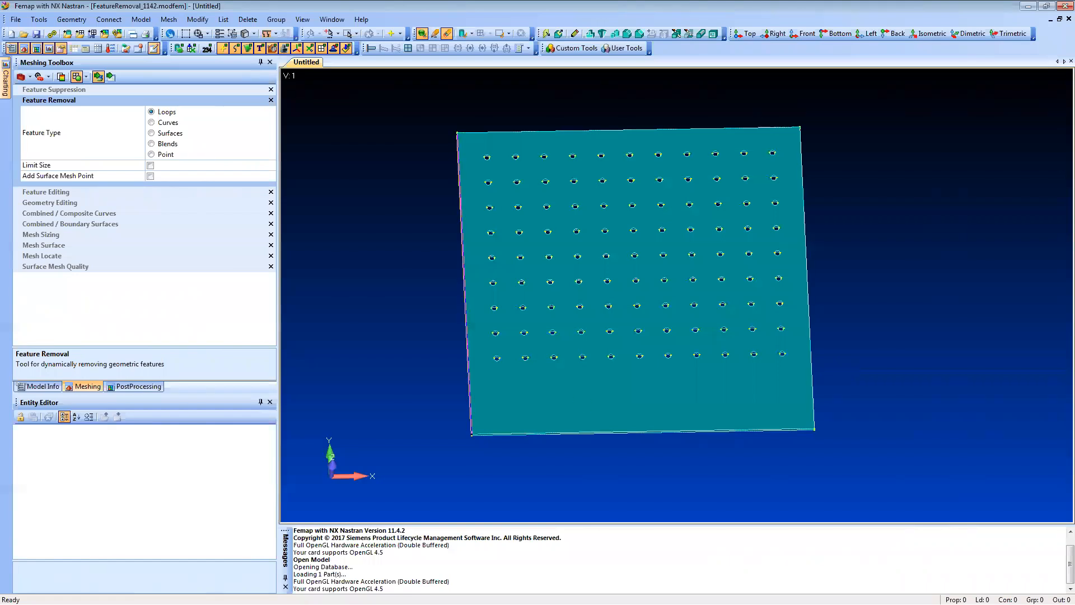
Switch to the FeatureRemoval.modfem model and remove all the plate's holes with Feature Removal set to Loops.
key("alt+Tab")
key("alt+Tab")
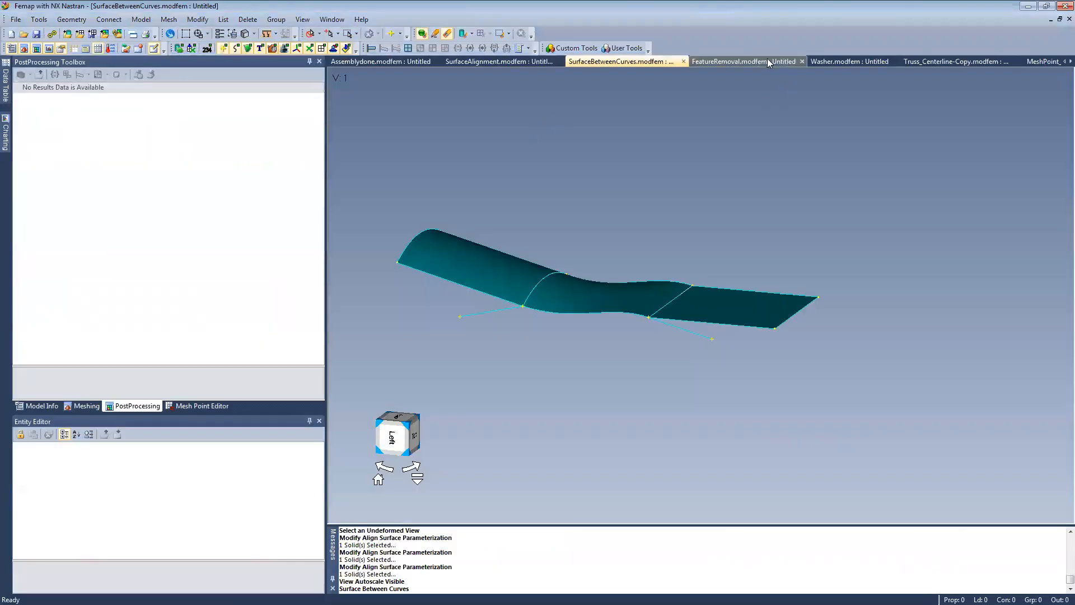
left_click(758, 60)
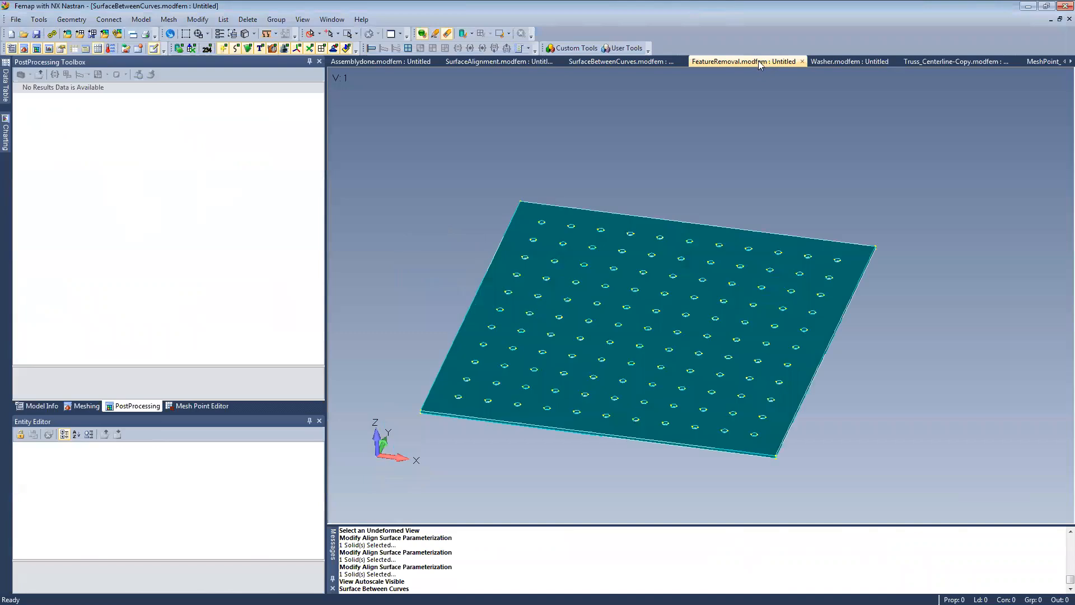
middle_click_drag(677, 263, 695, 301)
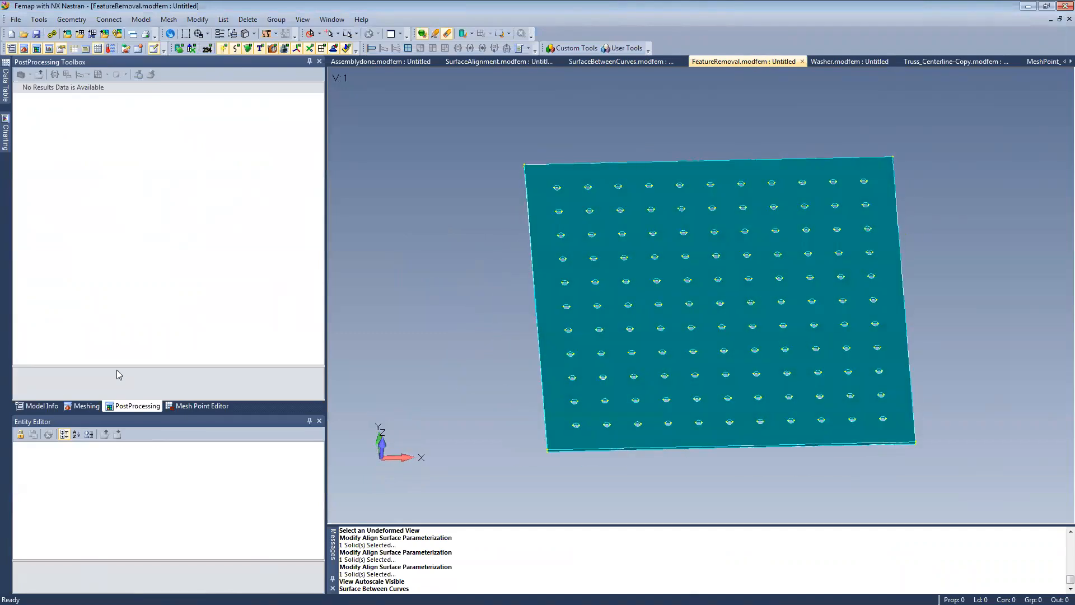
left_click(83, 408)
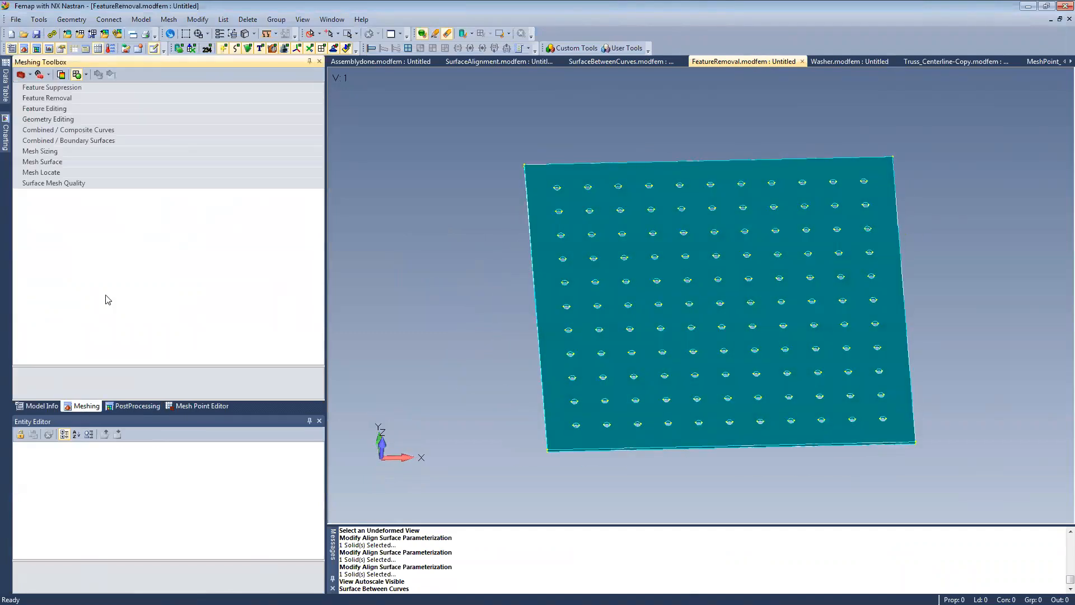
left_click(90, 98)
left_click_drag(485, 127, 971, 494)
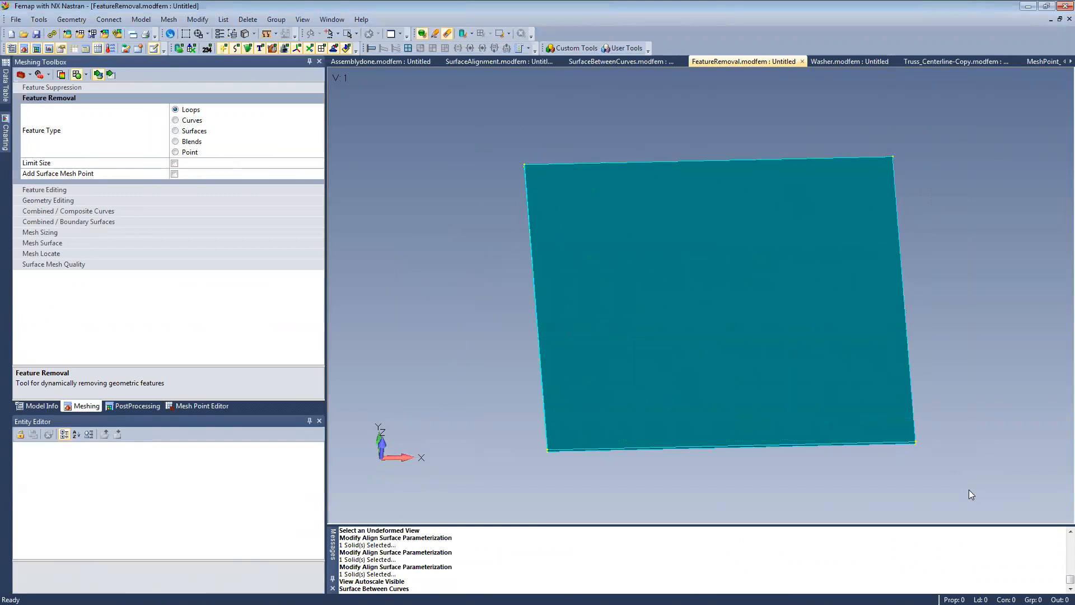
Undo the feature removal and remove all the plate's holes again as Loops.
key("ctrl+z")
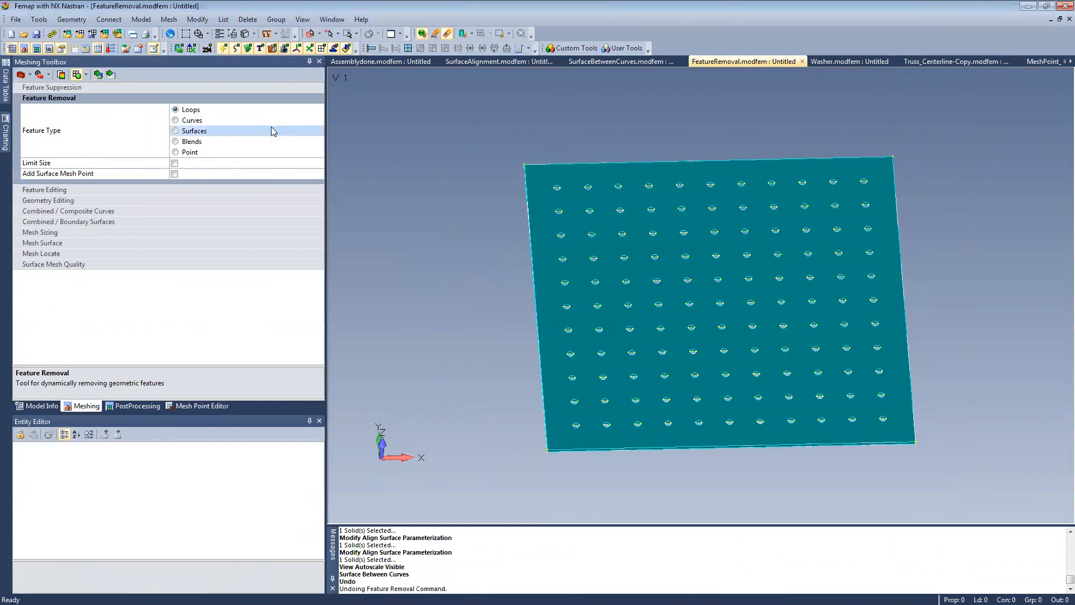
left_click(98, 74)
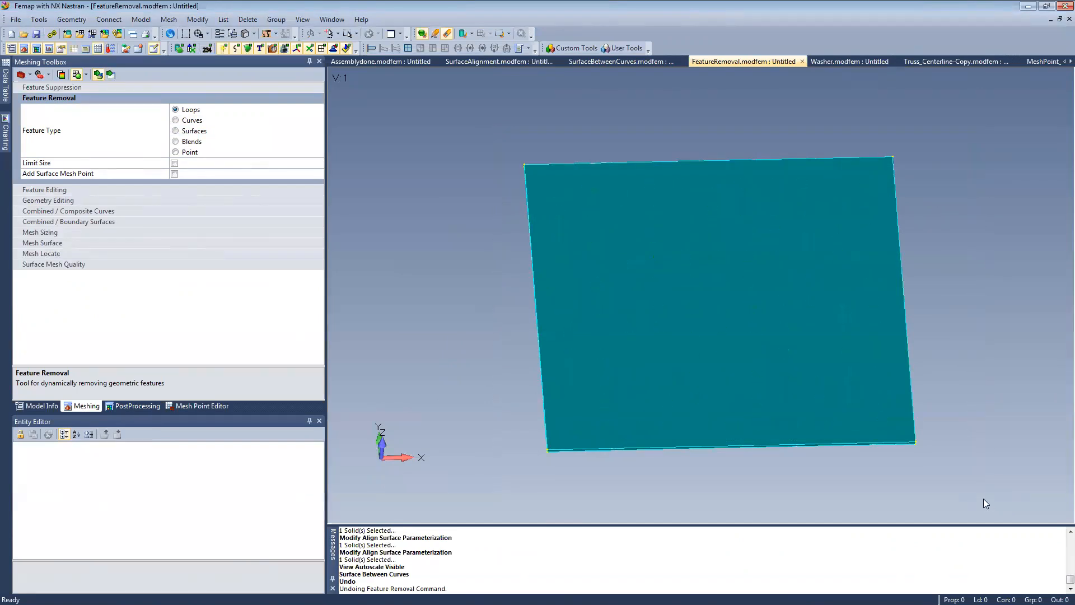
In the Washer.modfem model, set the plate solid's mesh size for Hex Meshing with an element size of 0.33.
key("ctrl+Tab")
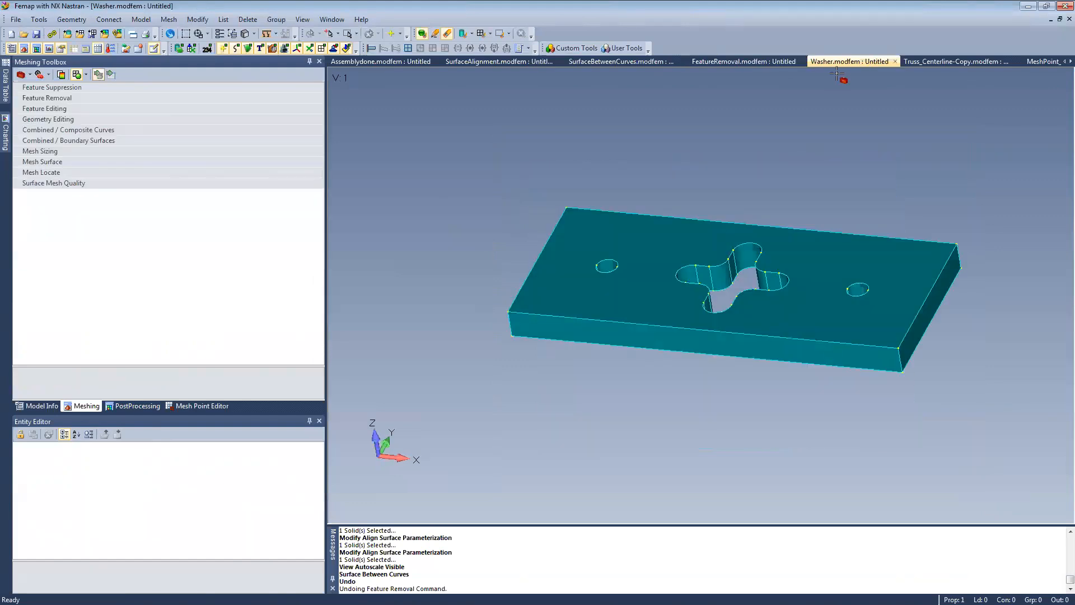
middle_click_drag(798, 280, 607, 312, "ctrl")
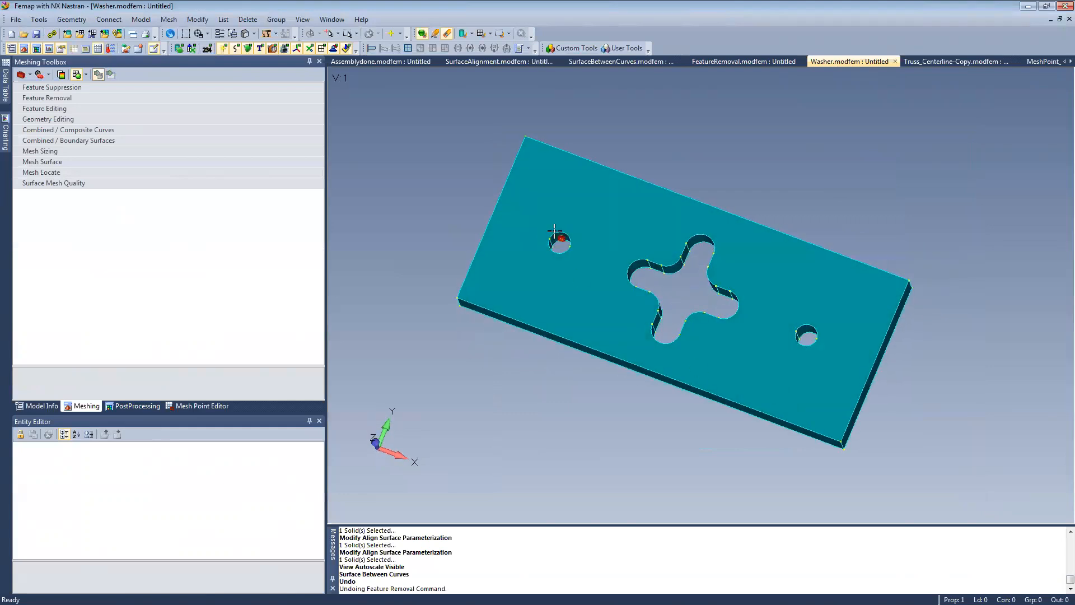
middle_click_drag(745, 317, 753, 238)
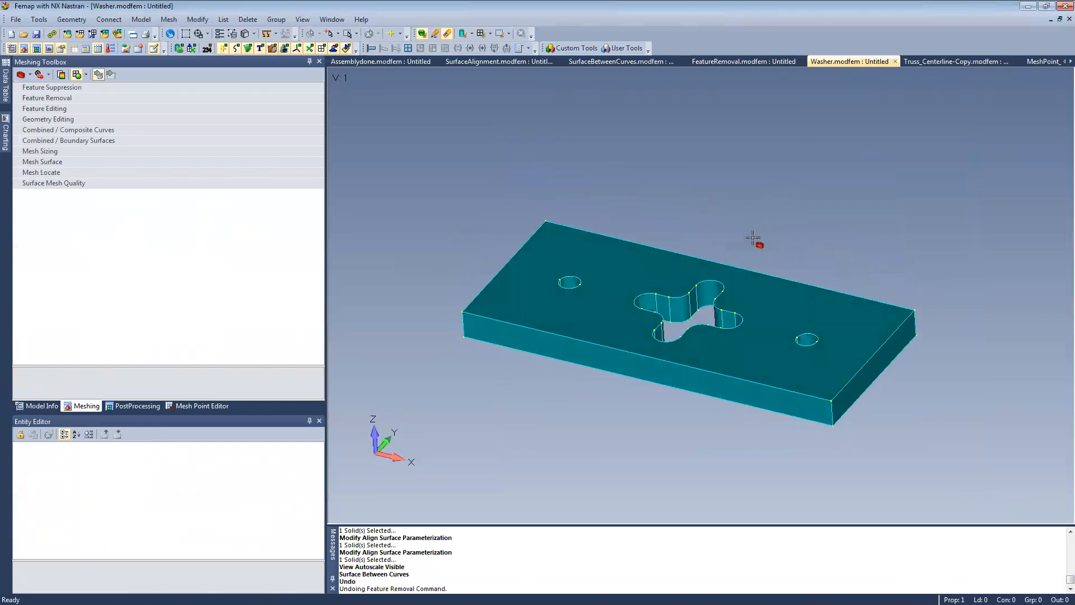
left_click(173, 20)
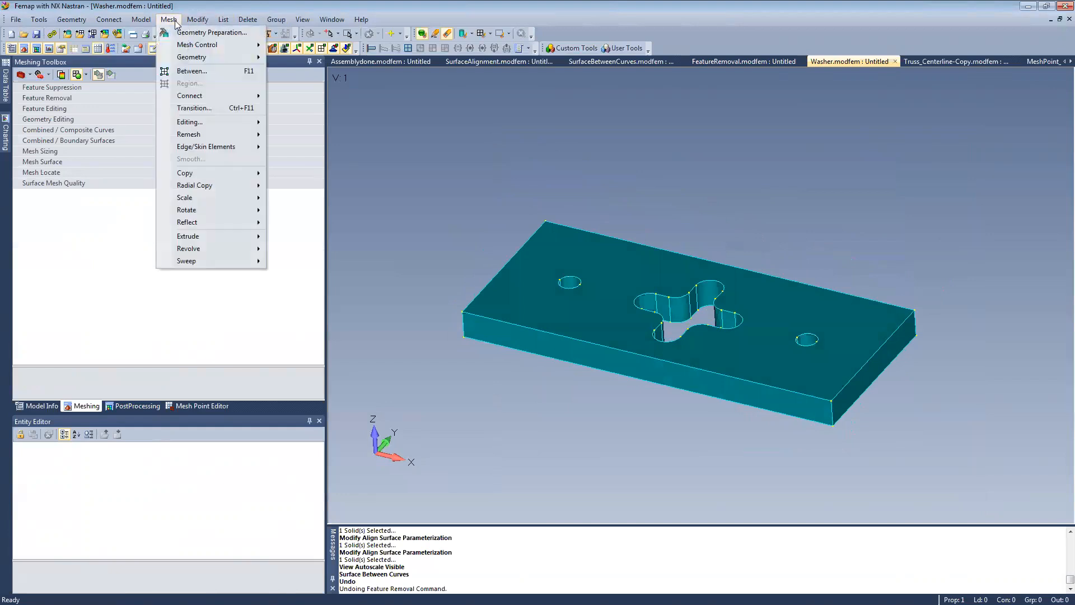
mouse_move(213, 45)
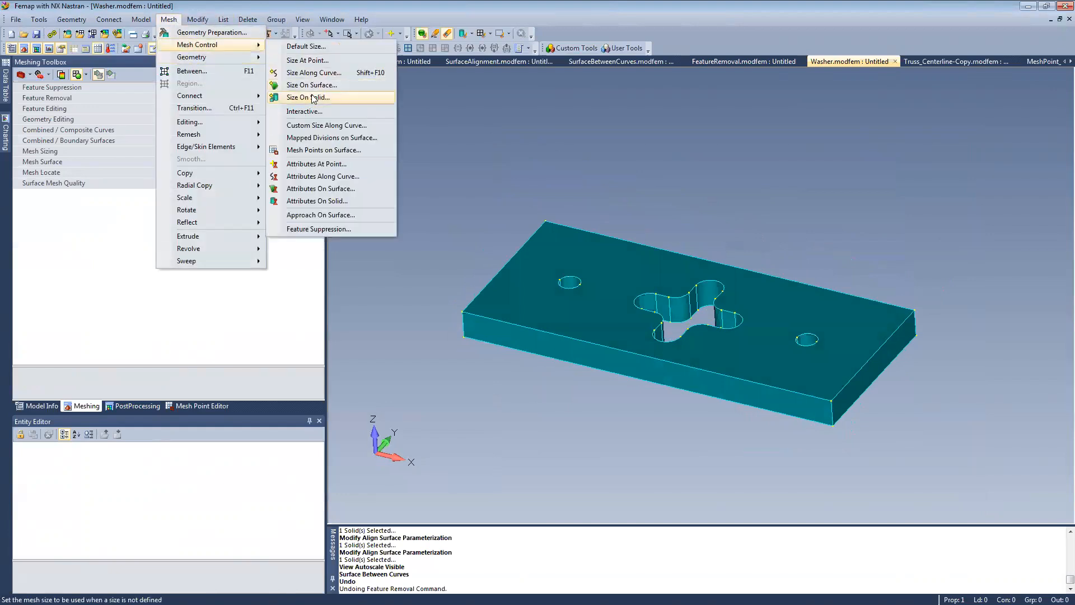
left_click(314, 99)
left_click(603, 242)
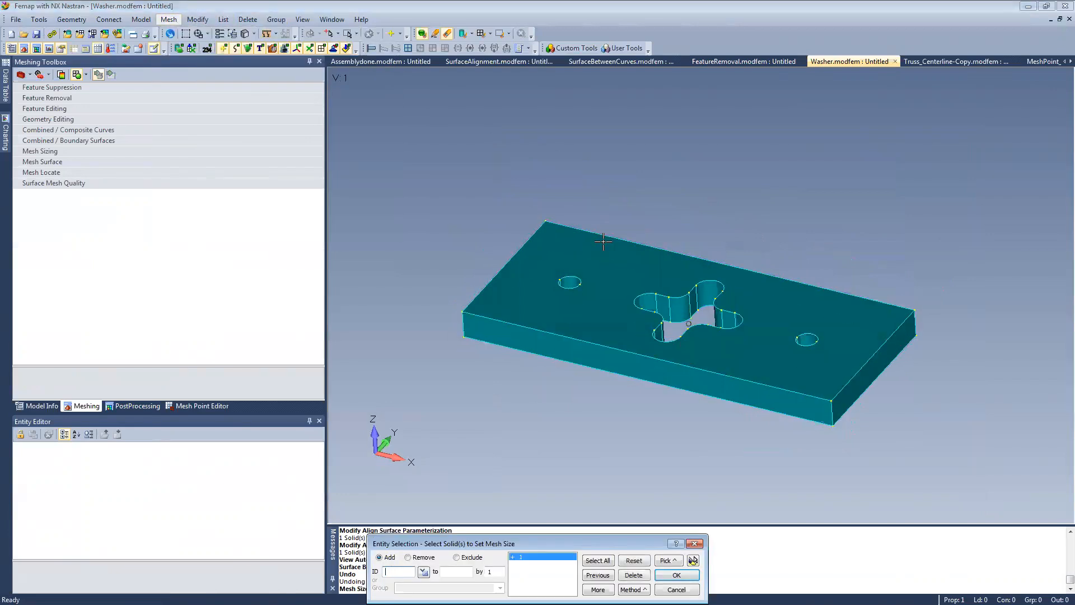
key("Return")
left_click(495, 400)
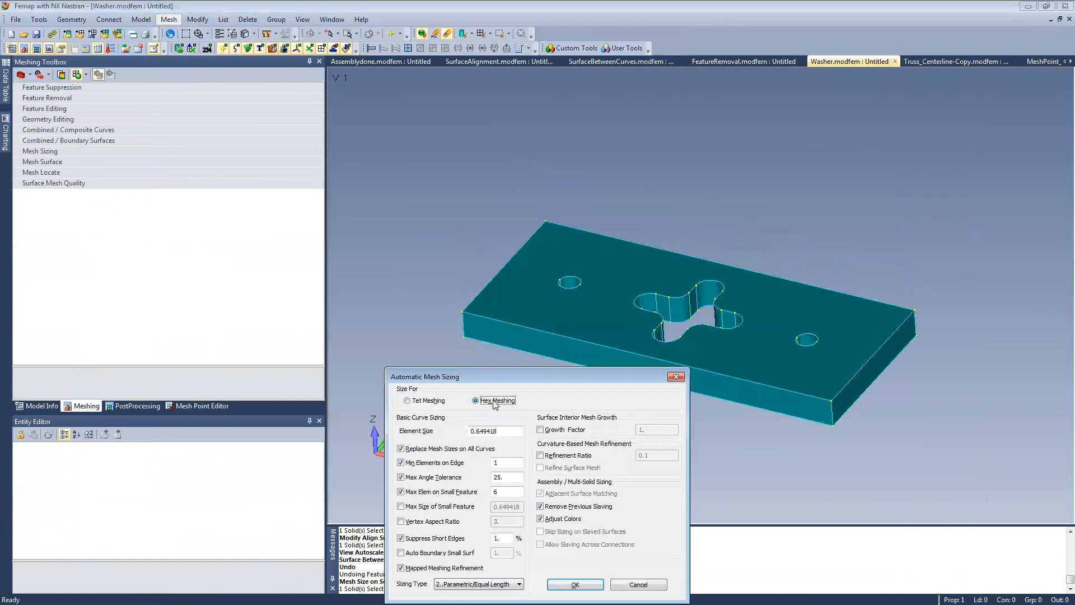
key("Tab")
type(".33")
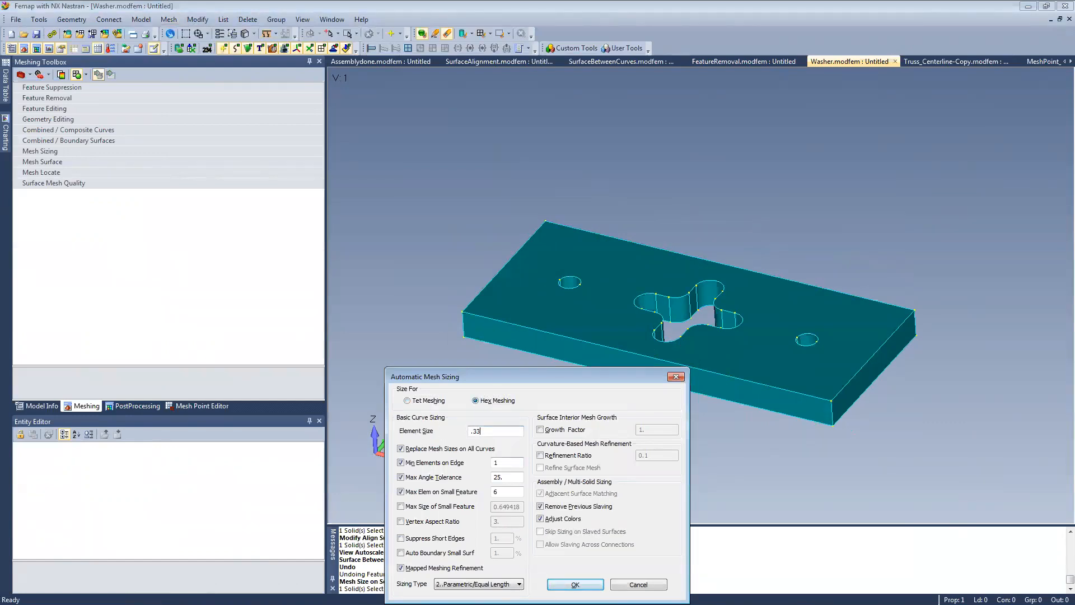
left_click(575, 584)
Examine the mesh size markers along the plate's edges and cutouts, turning the Mesh Size / Locations display off and on again.
scroll(756, 261, "up", 1)
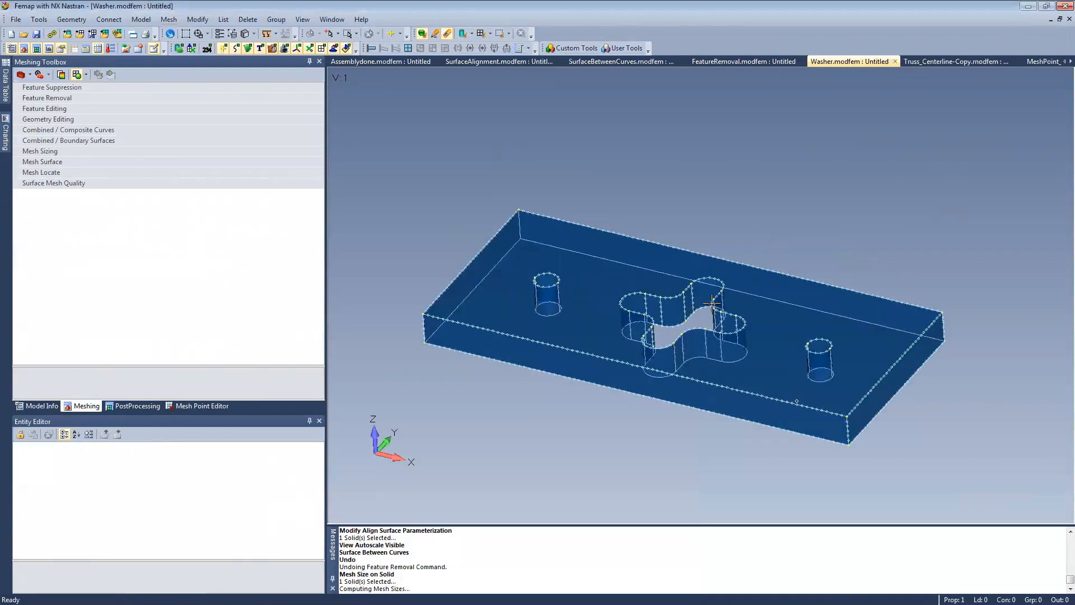
middle_click_drag(629, 278, 666, 315)
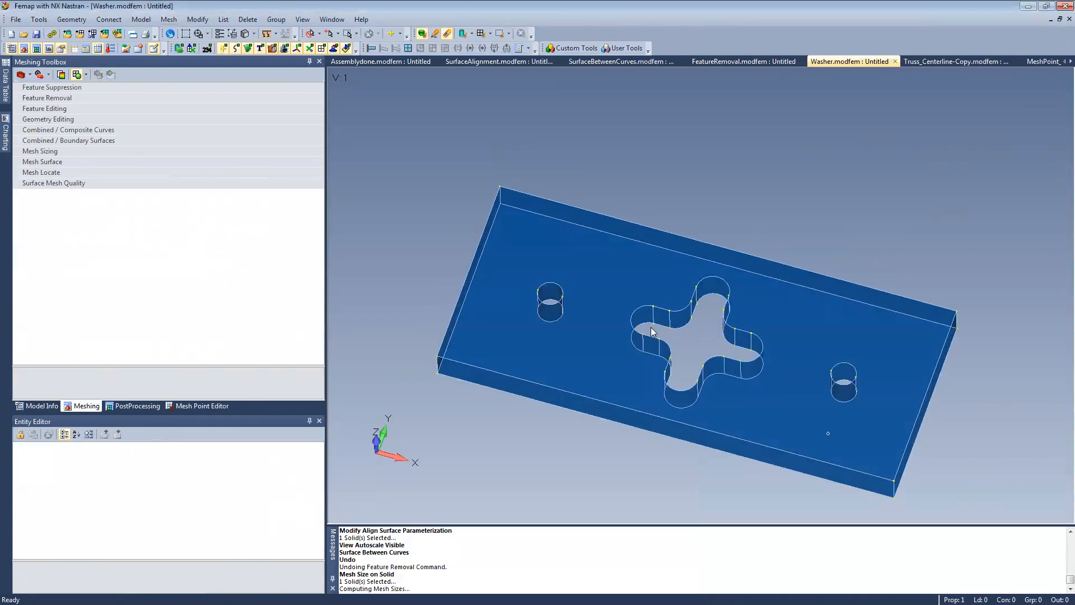
scroll(566, 291, "up", 2)
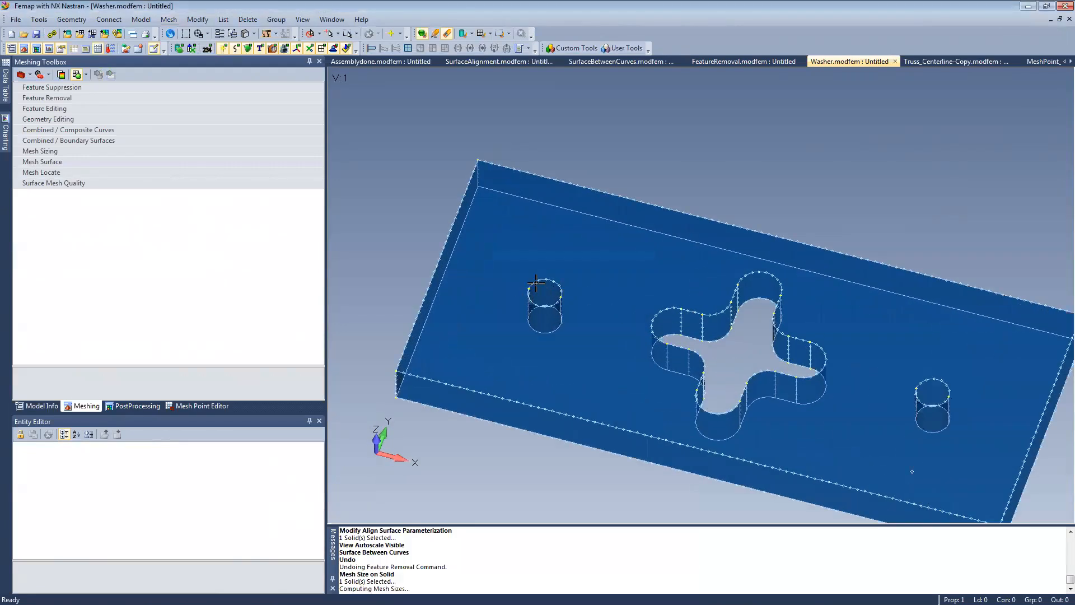
left_click(253, 33)
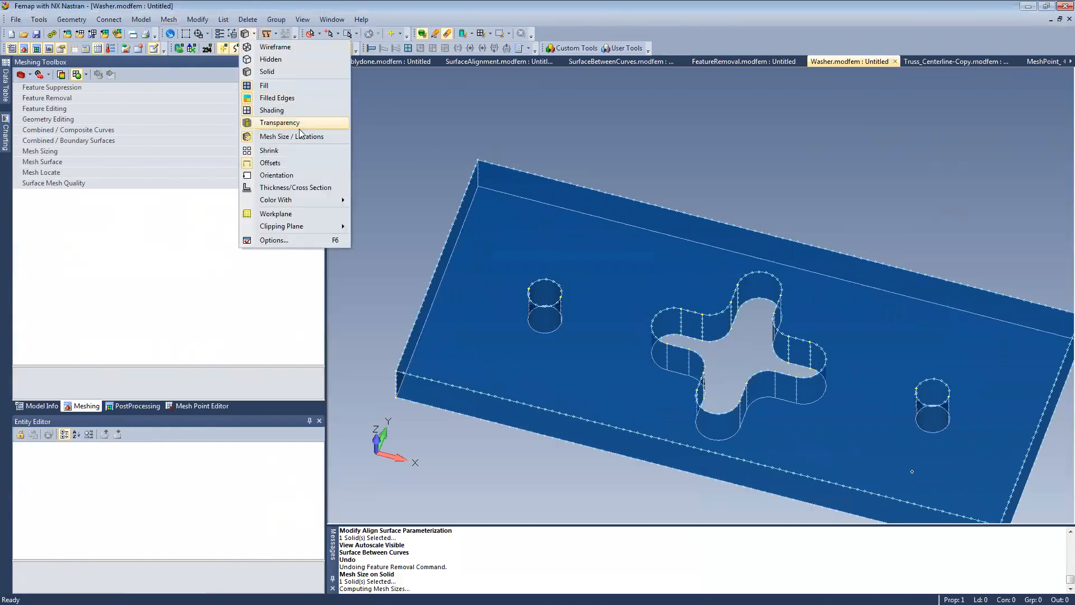
left_click(297, 136)
left_click(254, 34)
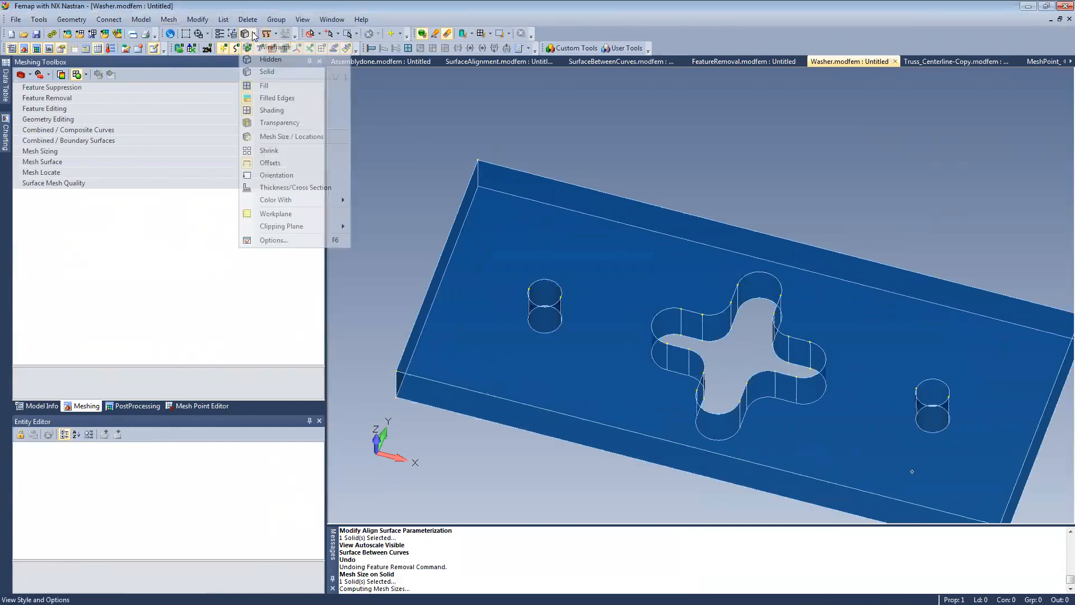
left_click(281, 138)
scroll(423, 228, "down", 1)
mouse_move(603, 300)
middle_mouse_down()
mouse_move(602, 286)
mouse_move(586, 291)
middle_mouse_up()
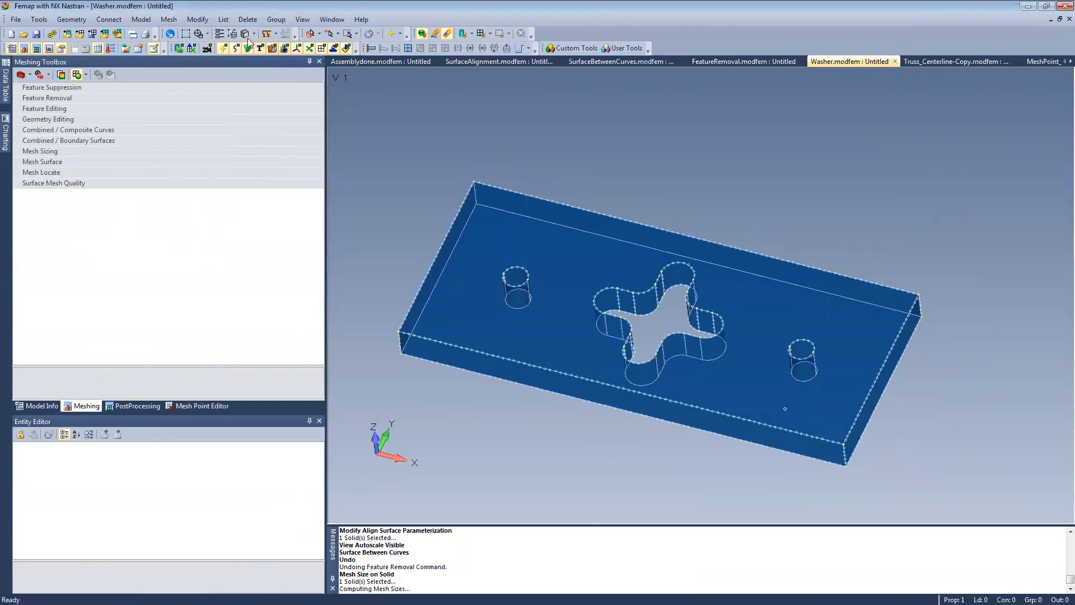
Hex mesh the plate solid with Use Meshing Attributes and Merge Nodes on Slaved Surfaces, and hide the nodes to view the mesh.
left_click(169, 19)
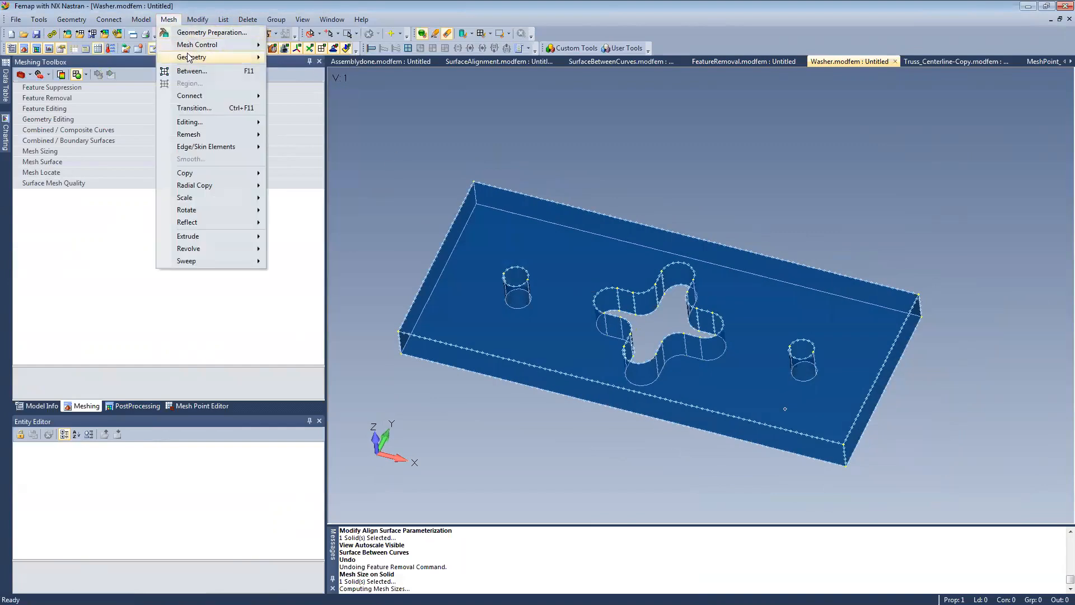
mouse_move(257, 59)
left_click(302, 100)
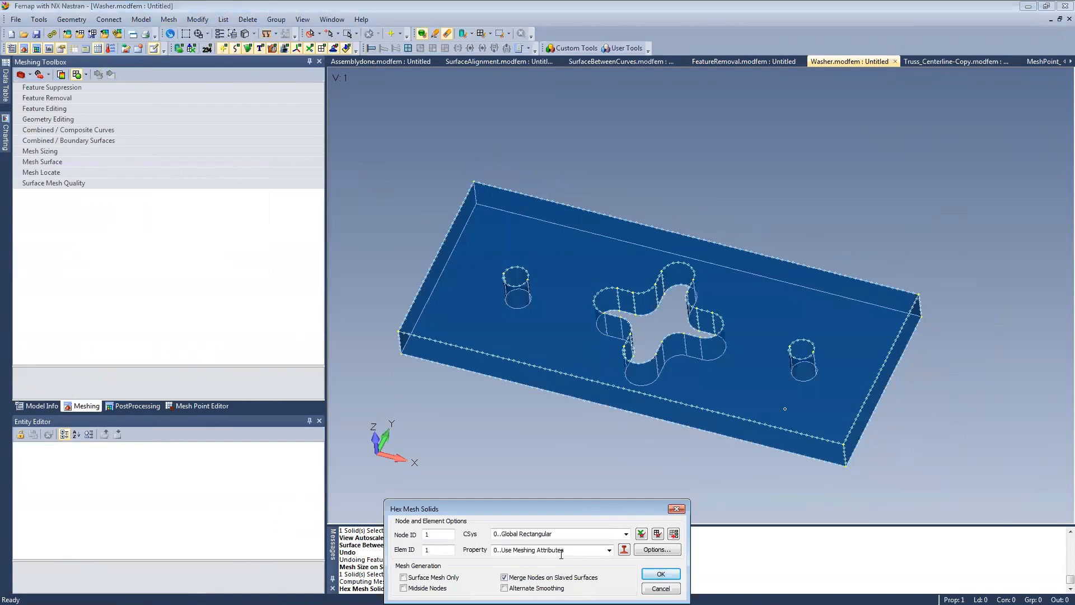
left_click(661, 574)
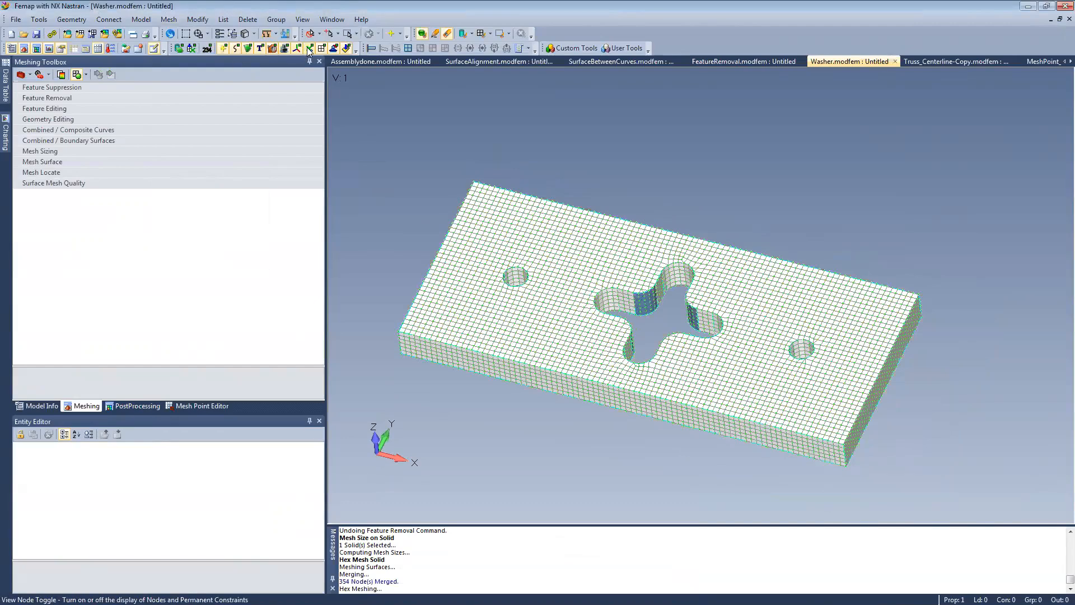
middle_click_drag(574, 260, 482, 285)
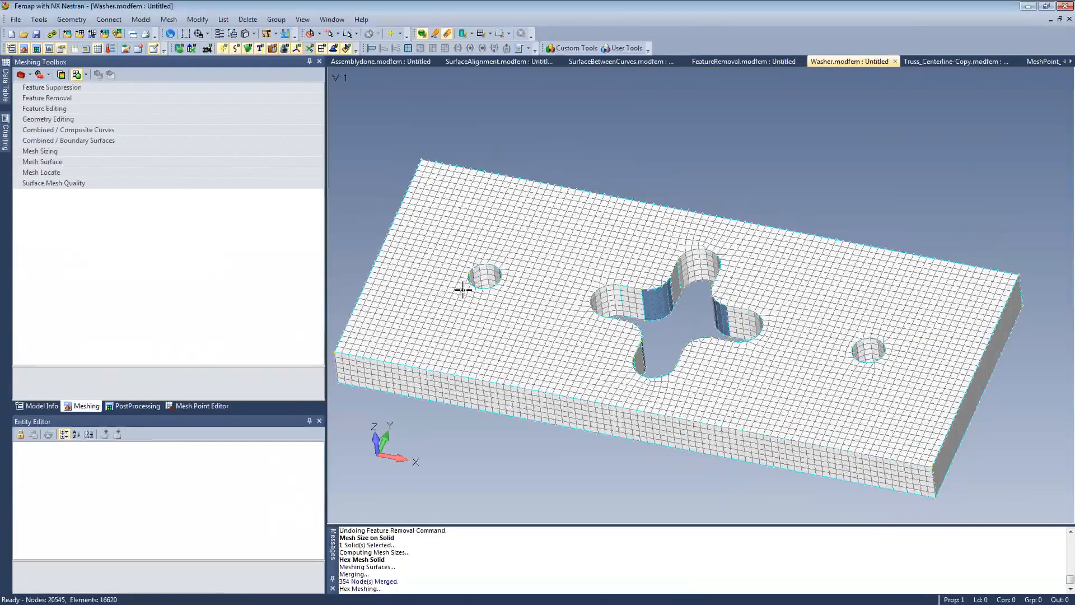
Add a Pad with Pad Factor 1 and Split Solid enabled around the round hole near the plate's X-minimum end.
middle_click_drag(664, 341, 746, 274)
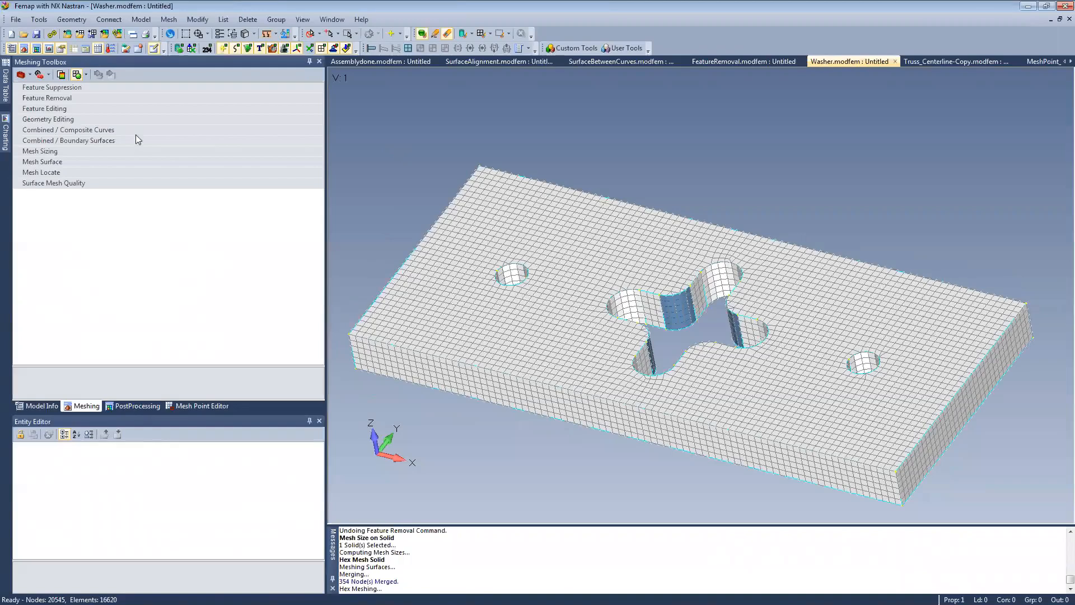
left_click(78, 119)
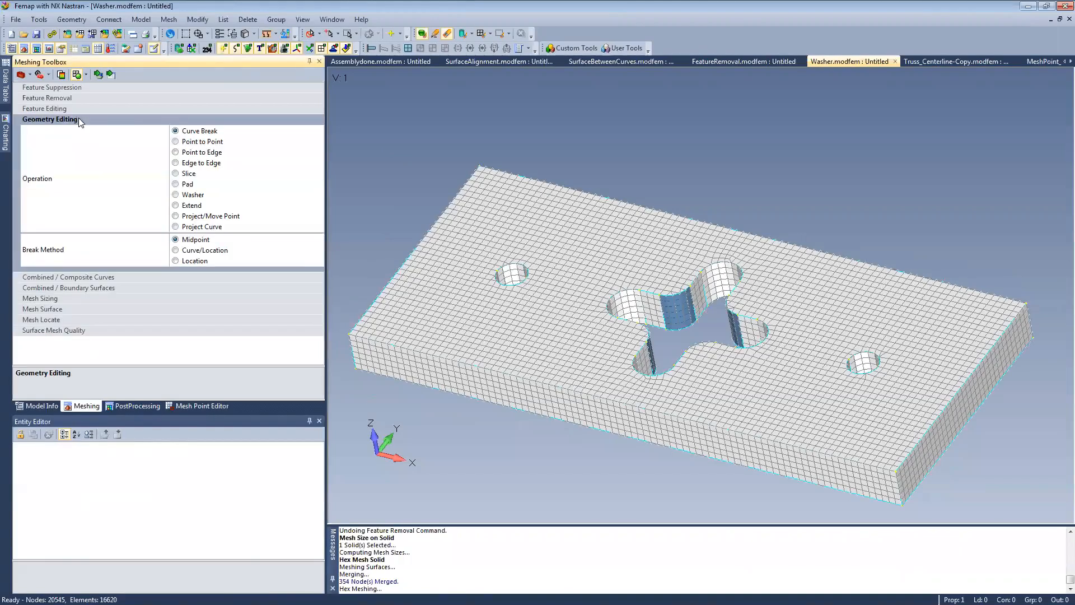
left_click(189, 184)
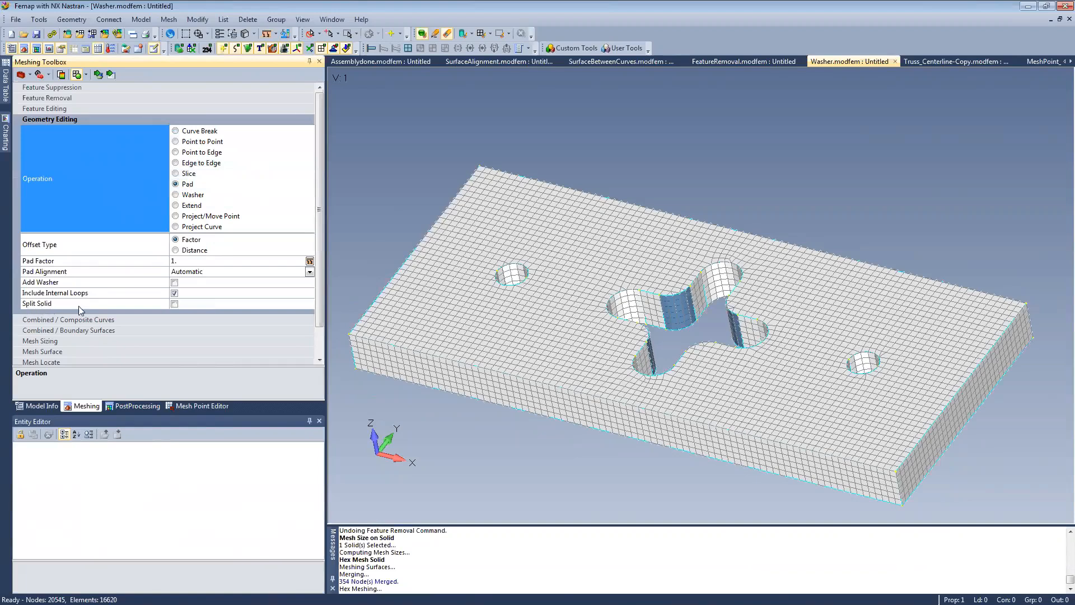
left_click(174, 304)
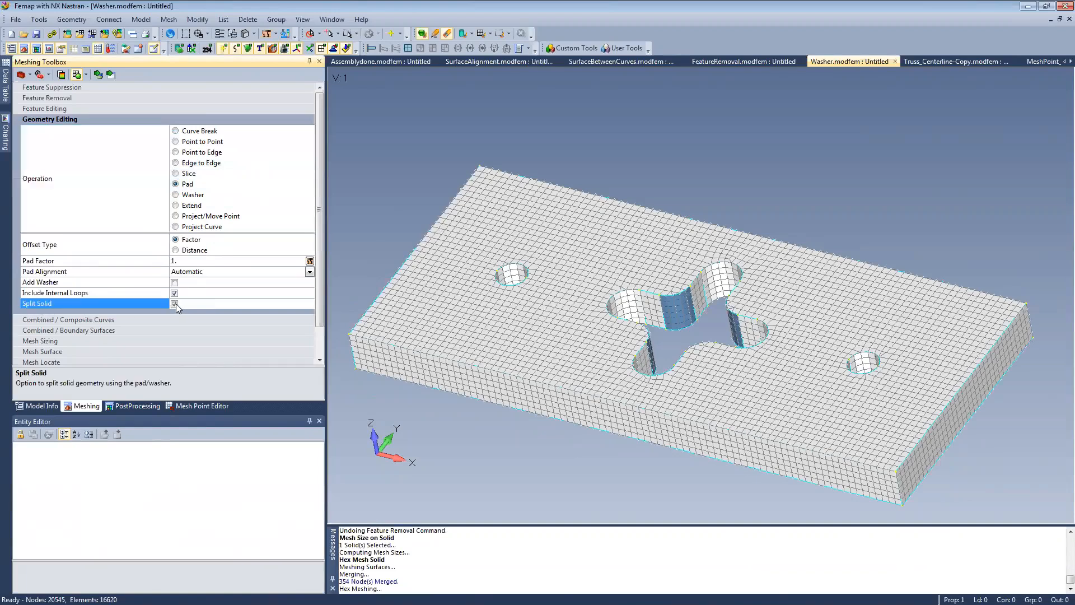
left_click(98, 75)
left_click(520, 247)
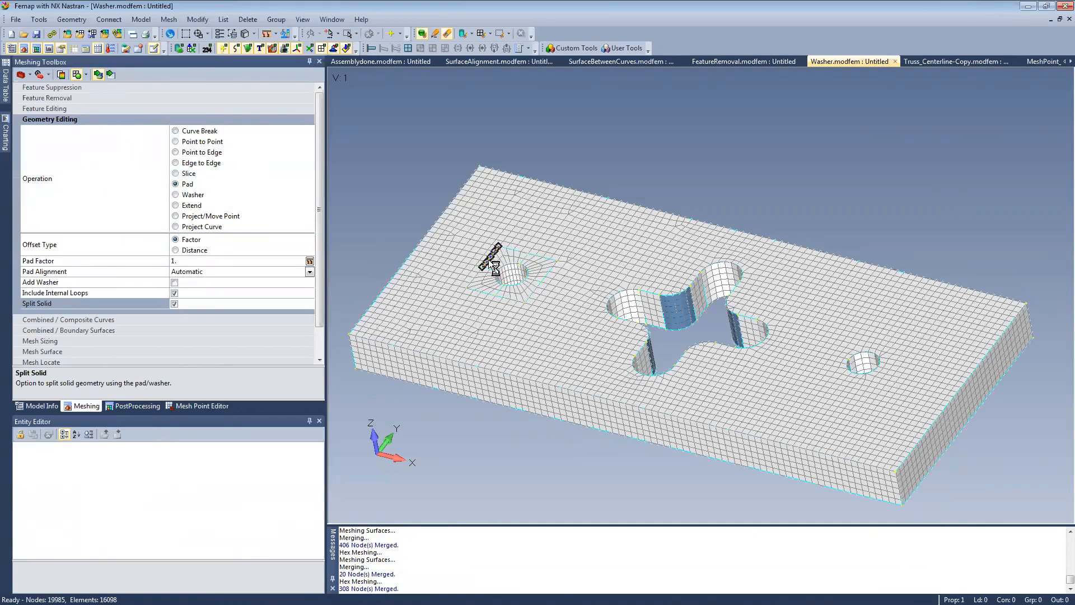
Examine the pad's cut through the plate with the mesh and one split solid hidden, and restore the display.
scroll(495, 267, "up", 2)
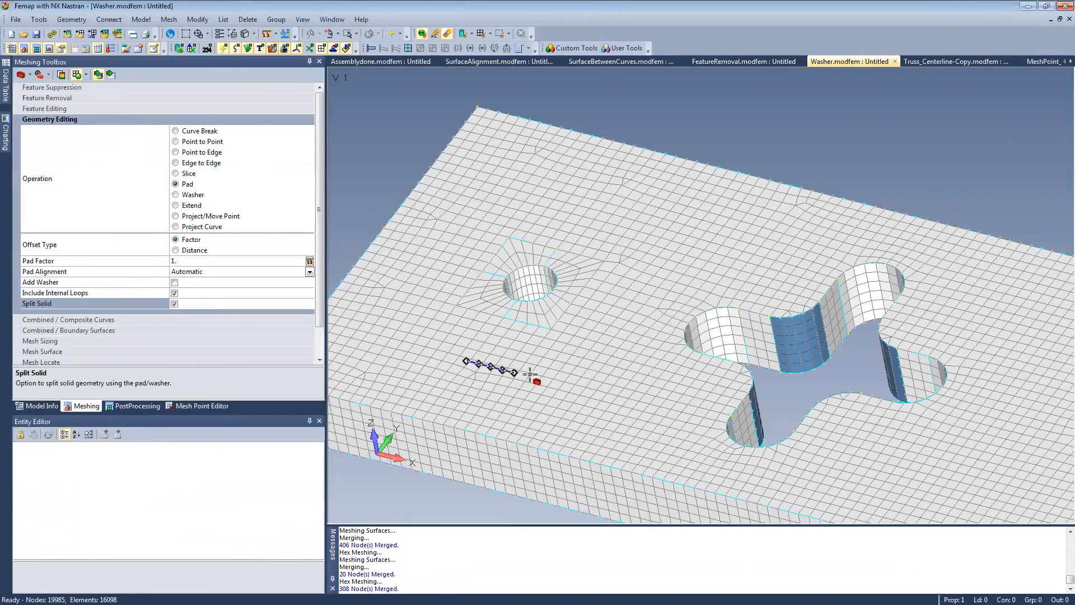
middle_click_drag(562, 337, 567, 371)
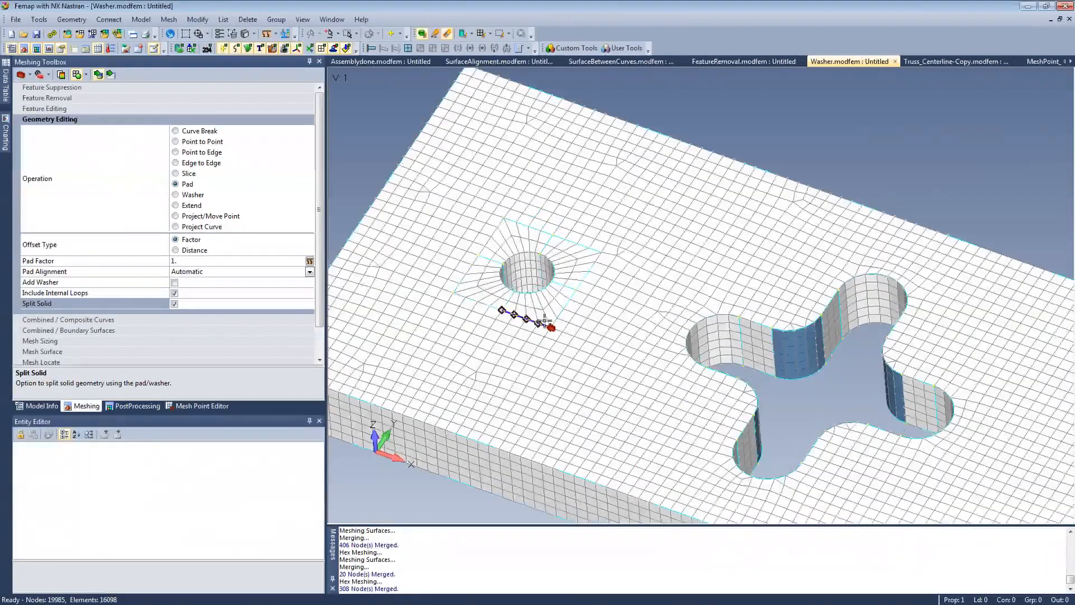
left_click(321, 49)
middle_click_drag(564, 200, 573, 268)
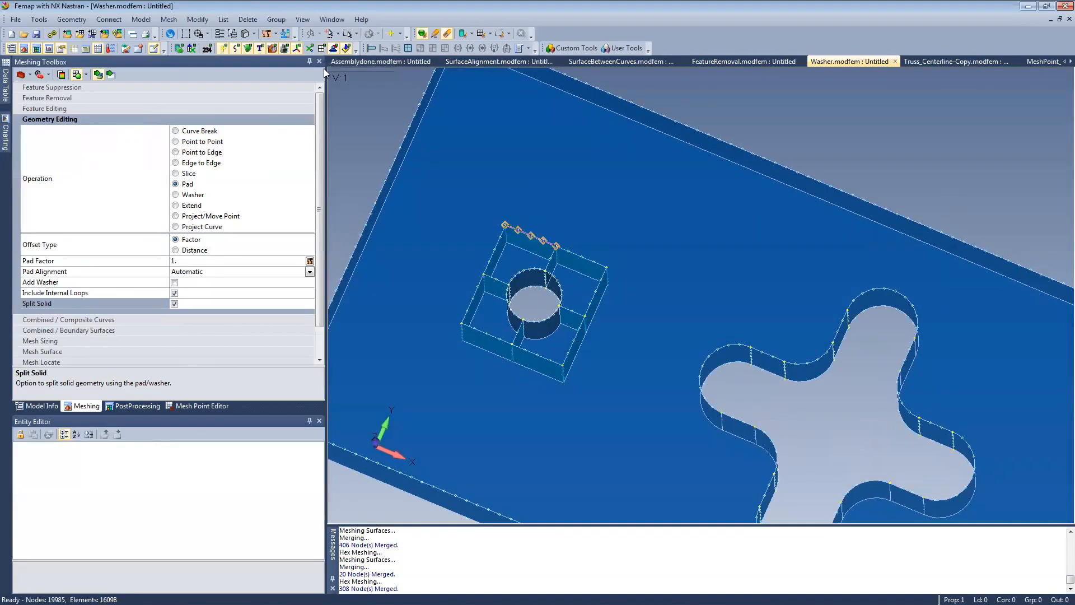
left_click(462, 34)
left_click(524, 265)
key("Return")
middle_click_drag(556, 196, 553, 141)
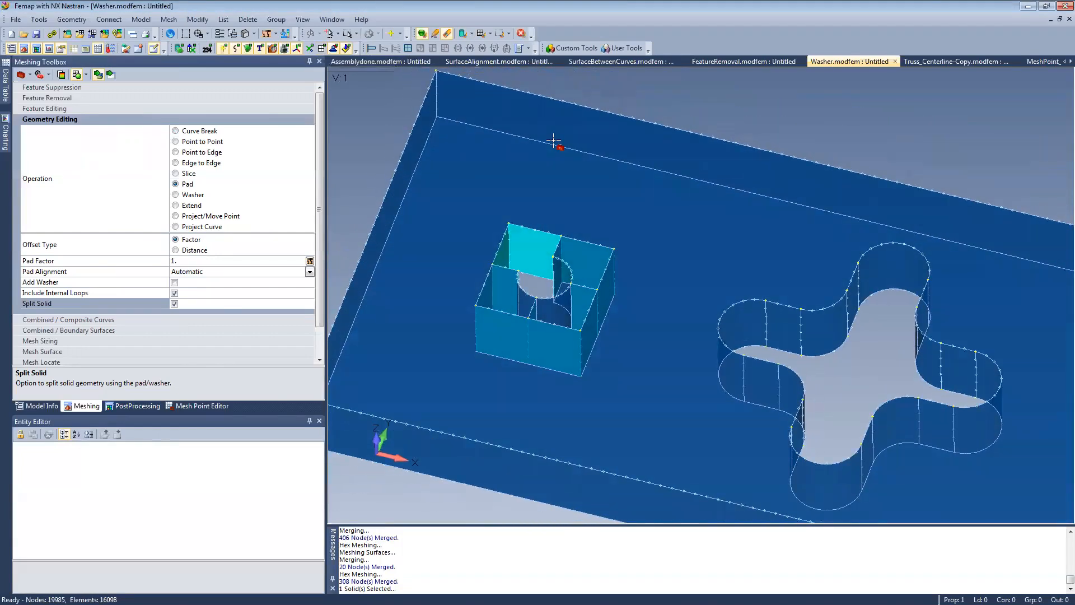
key("ctrl+z")
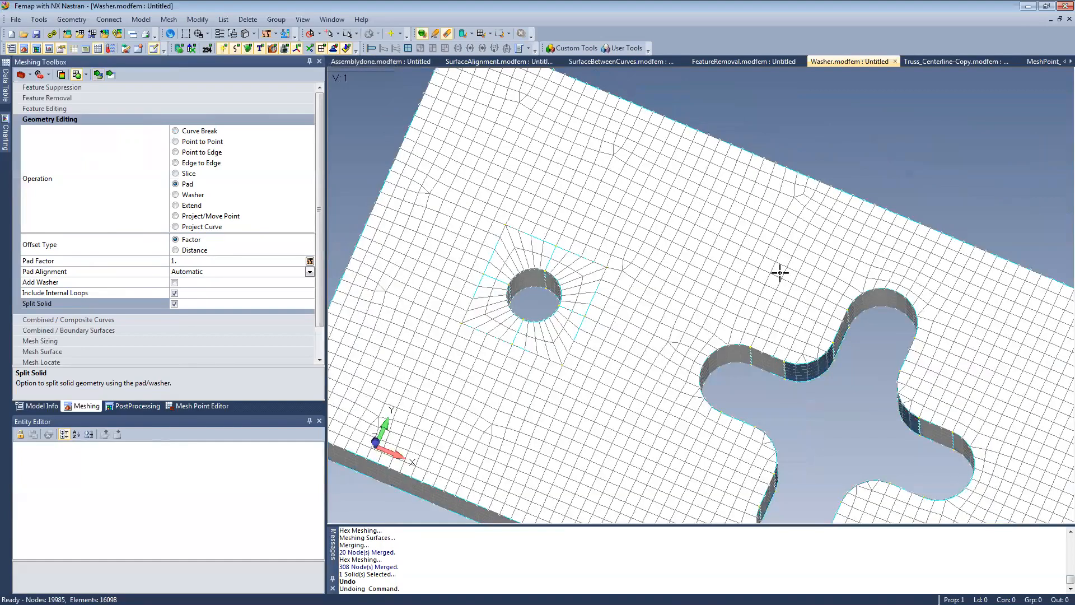
Add a Washer with Washer Factor 1 and Split Solid around the round hole at the plate's opposite end.
middle_click_drag(780, 273, 617, 185, "ctrl")
middle_click_drag(1026, 460, 749, 293, "ctrl")
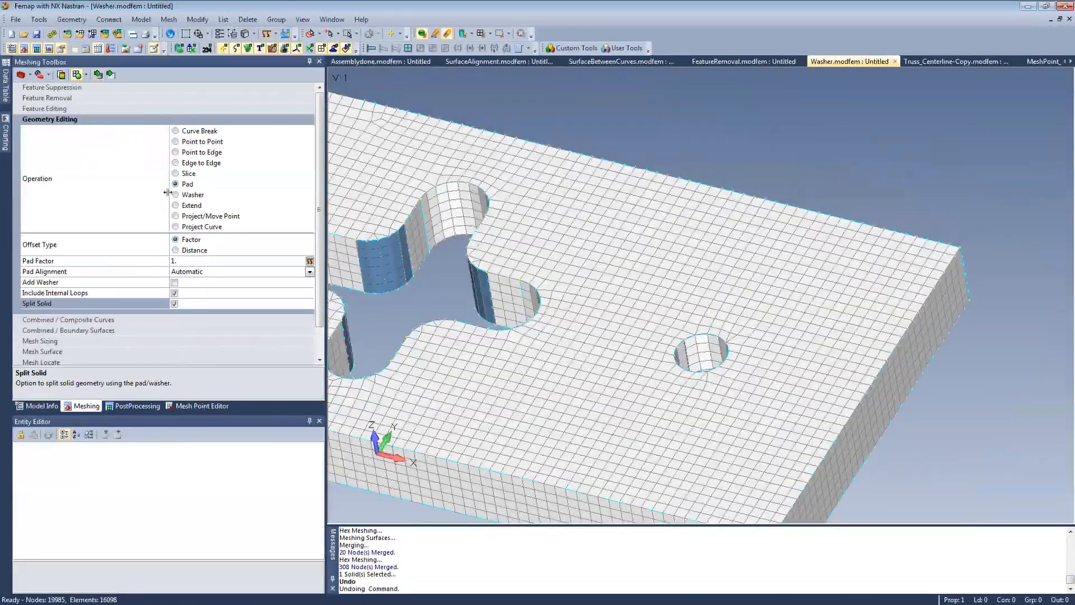
left_click(176, 194)
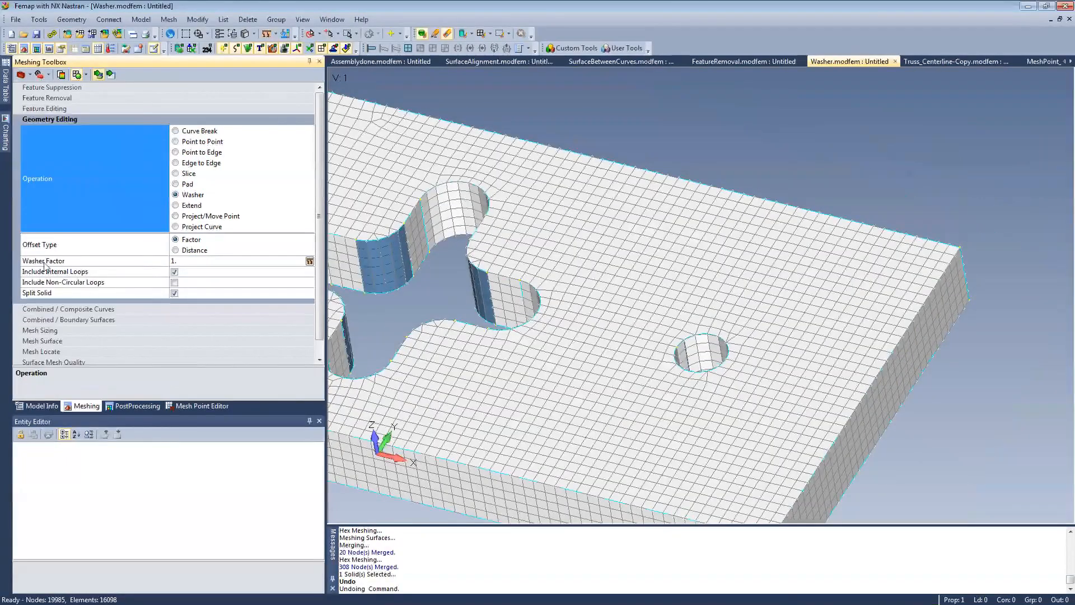
left_click(696, 334)
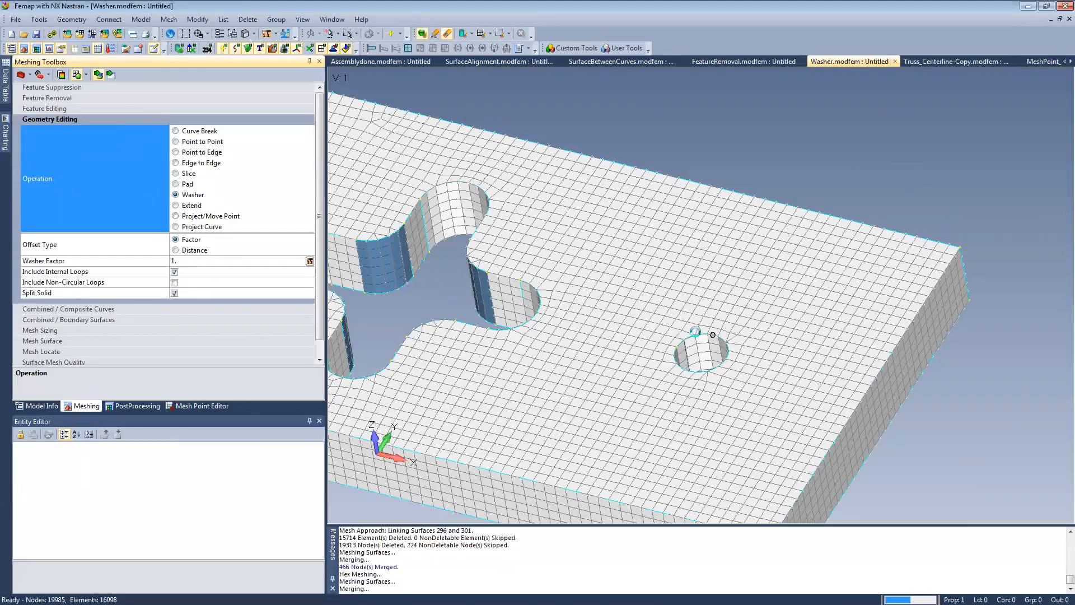
middle_click_drag(819, 357, 800, 335)
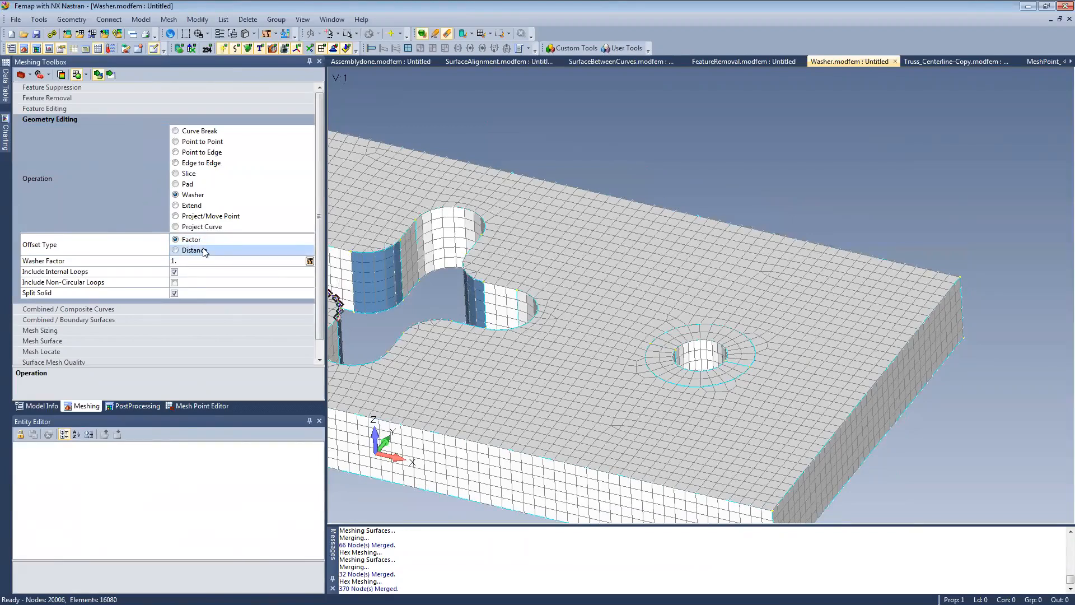
Enable Include Non-Circular Loops and add a Washer with factor 1 around the plate's central cross-shaped cutout.
middle_click_drag(536, 245, 750, 261, "ctrl")
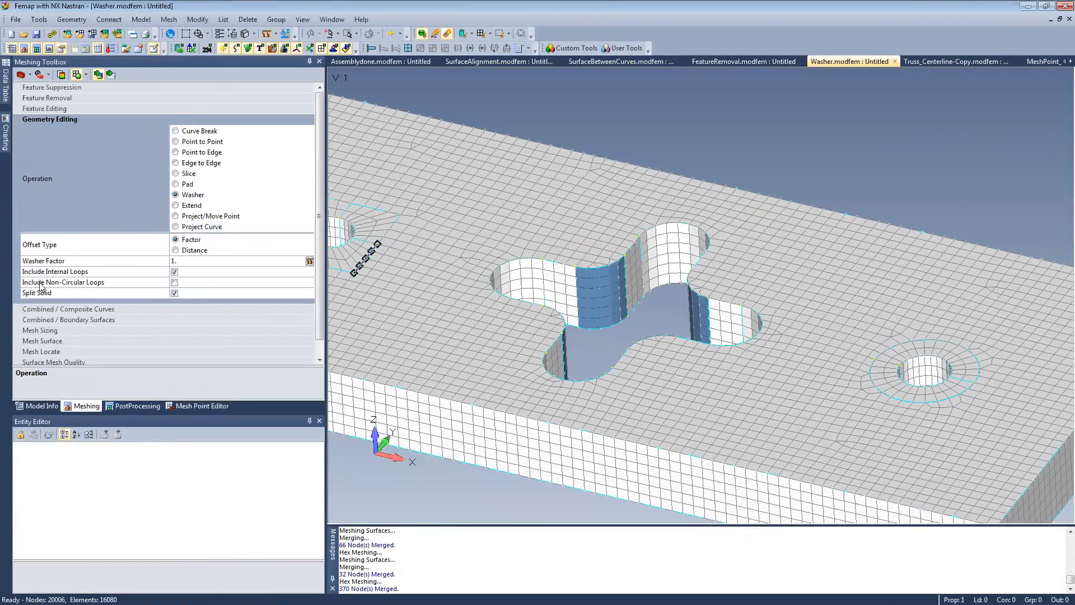
left_click(165, 283)
left_click(174, 282)
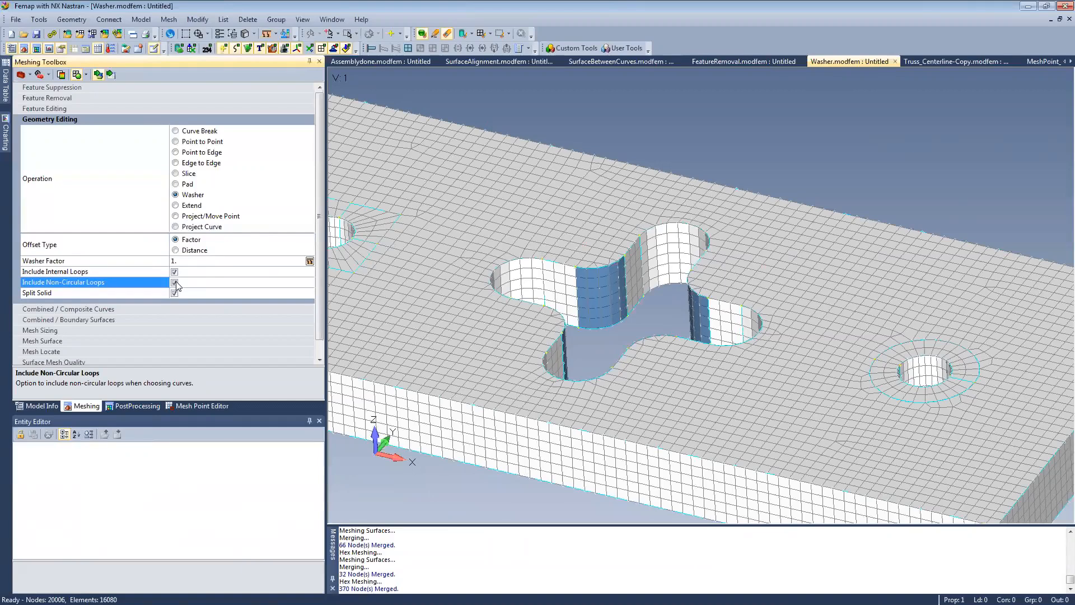
left_click(688, 224)
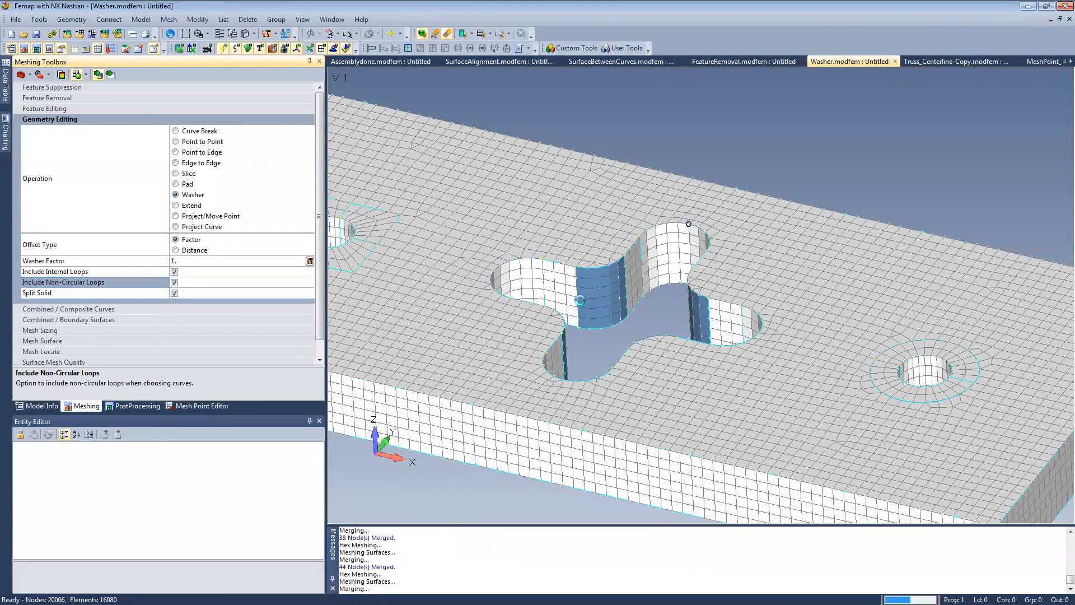
Examine the washer and pad solids through the plate with the mesh hidden, and show the full mesh again.
middle_click_drag(556, 395, 570, 305)
left_click(323, 48)
middle_click_drag(579, 228, 495, 296)
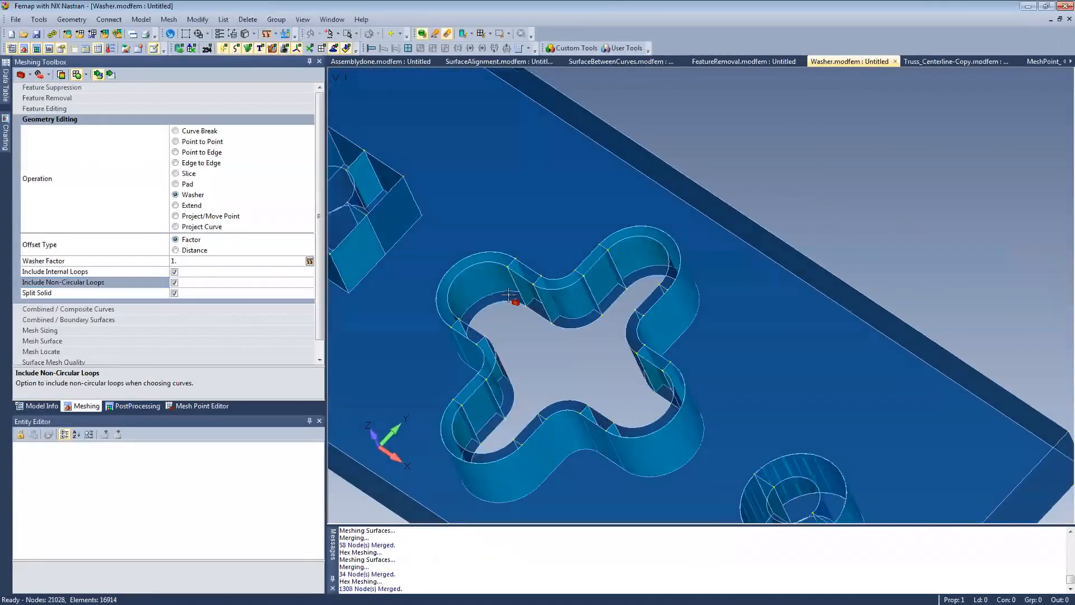
middle_click_drag(573, 306, 631, 231)
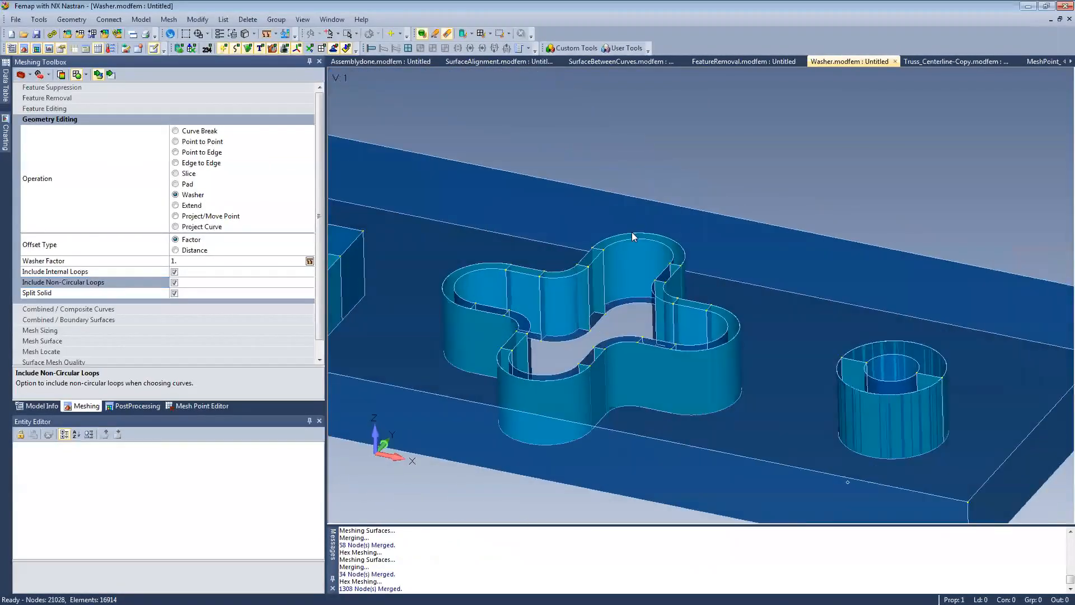
left_click(321, 49)
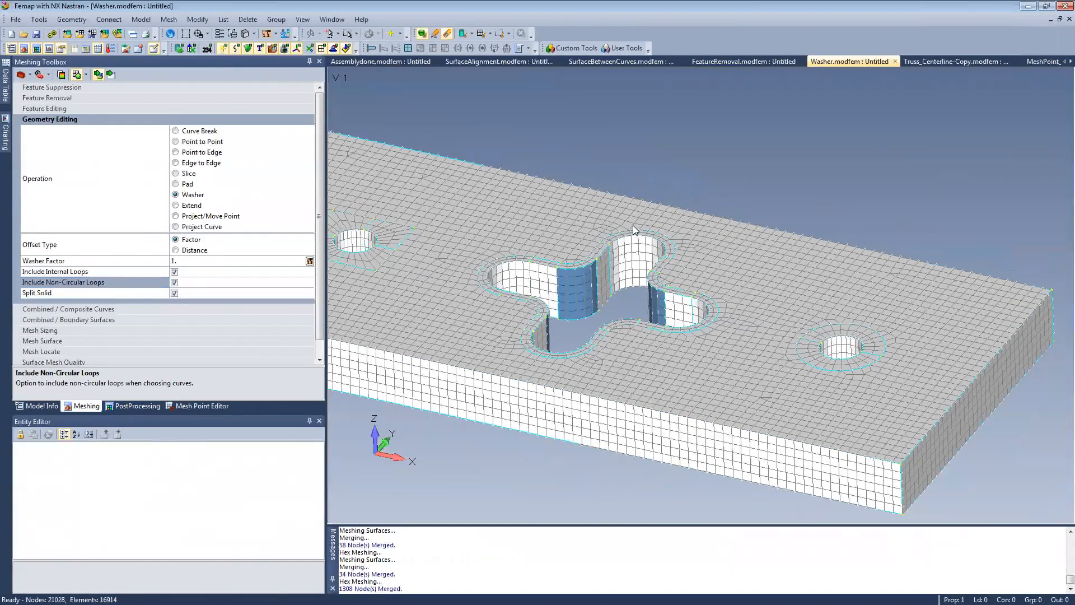
mouse_move(632, 225)
middle_mouse_down()
mouse_move(761, 266)
mouse_move(624, 241)
middle_mouse_up()
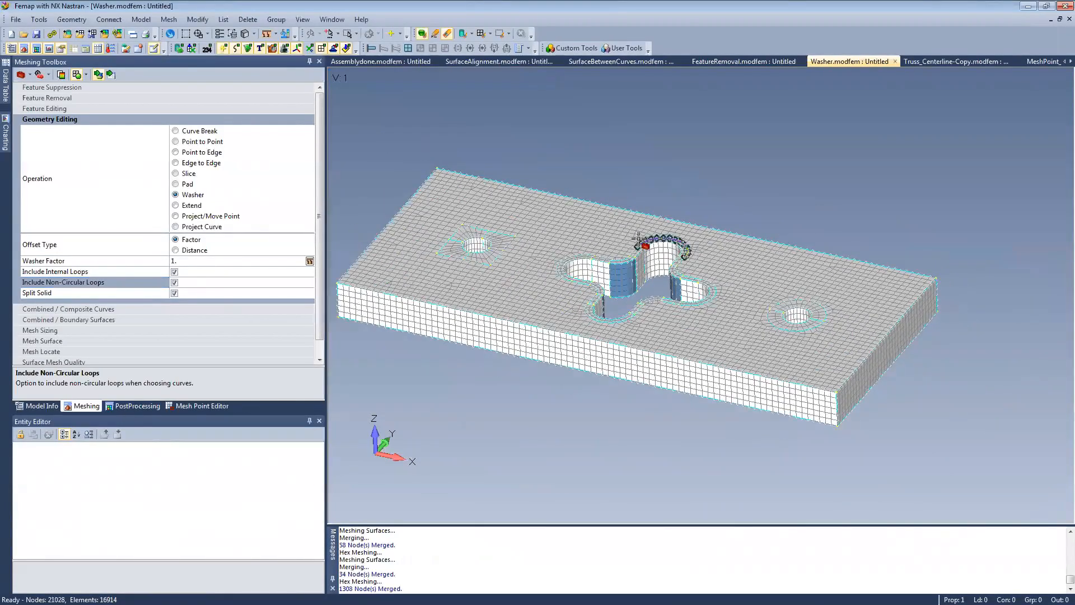
Switch to the PowerPoint deck, start the slide show from the Meshing Toolbox slide, and advance to the Copy Commands slide.
key("alt+Tab")
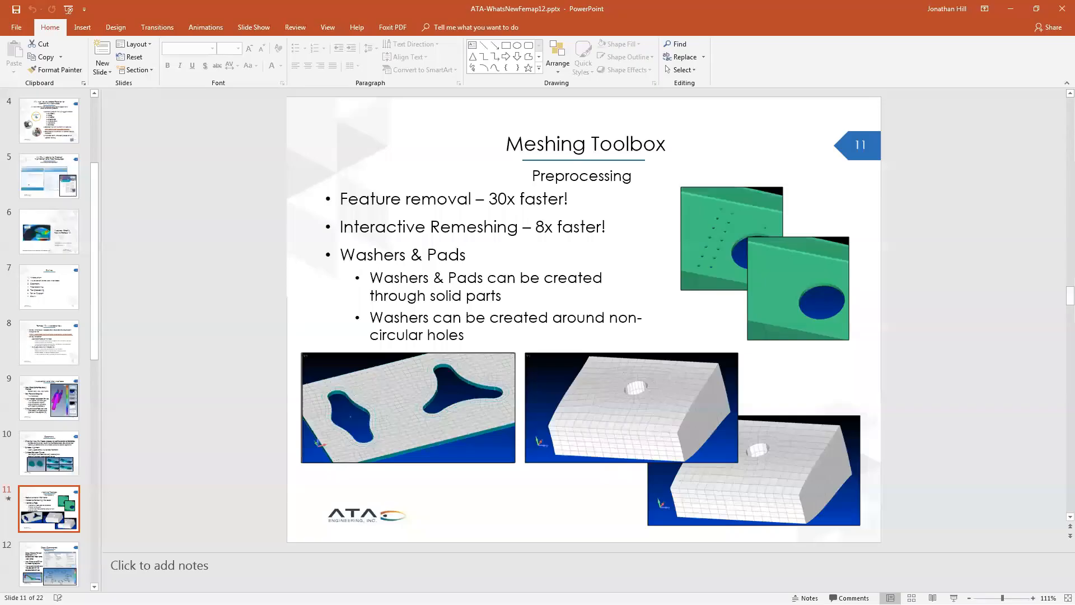
left_click(163, 193)
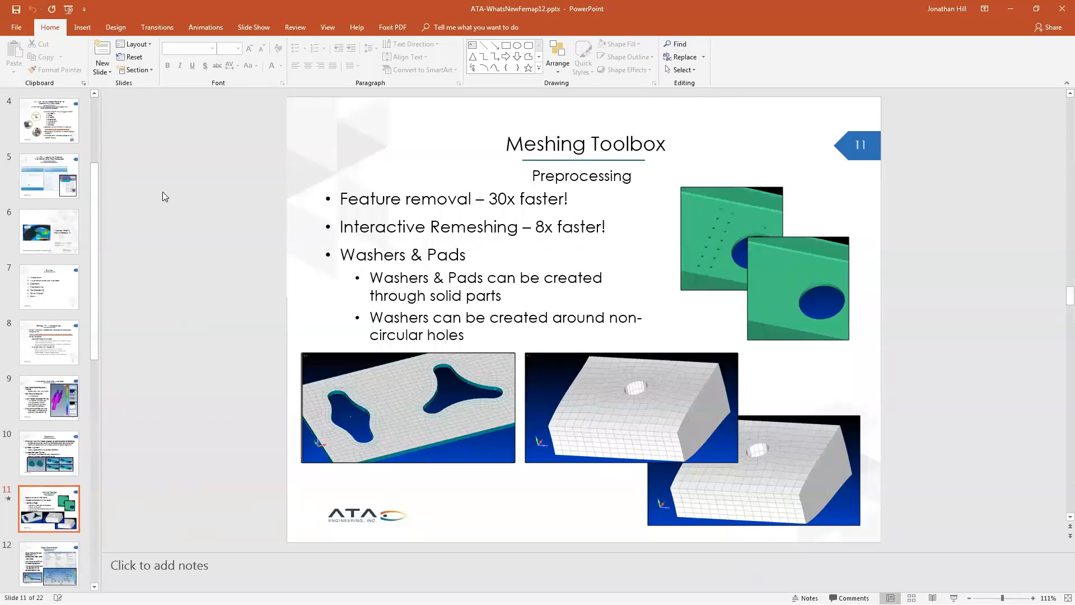
key("shift+F5")
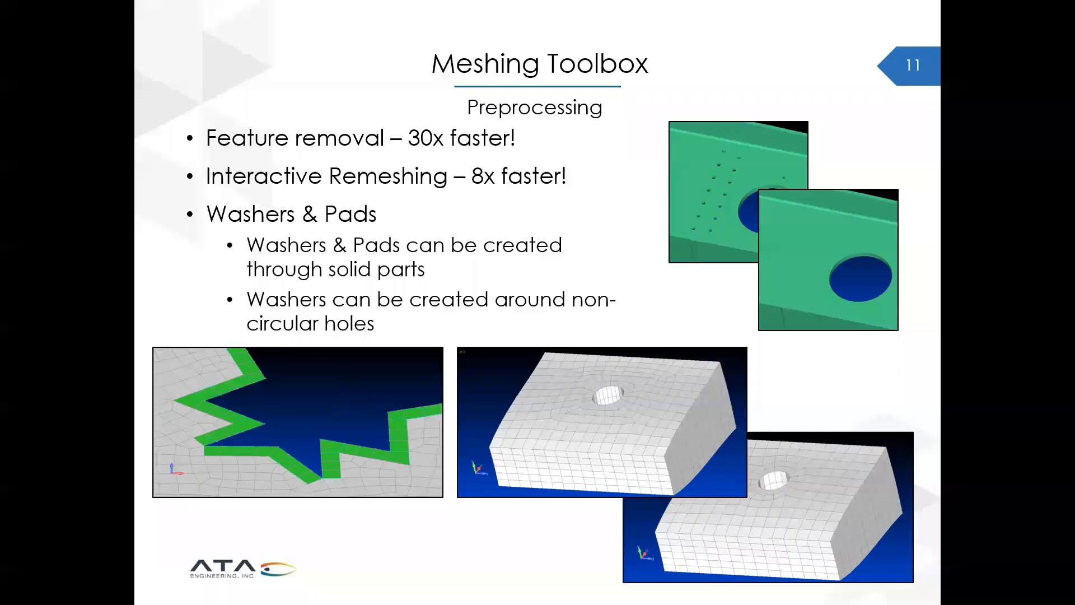
key("Right")
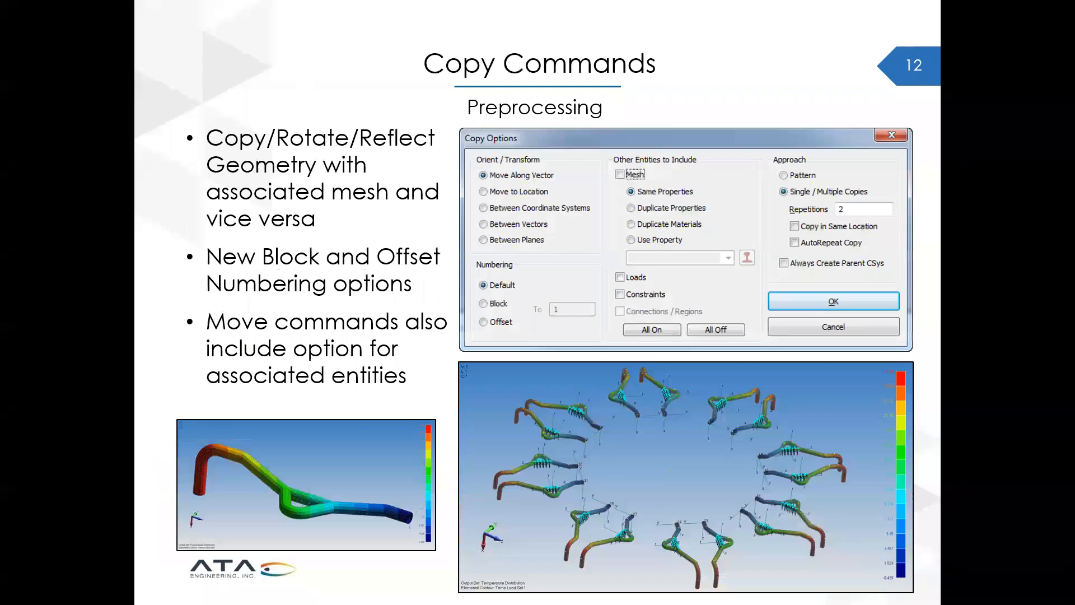
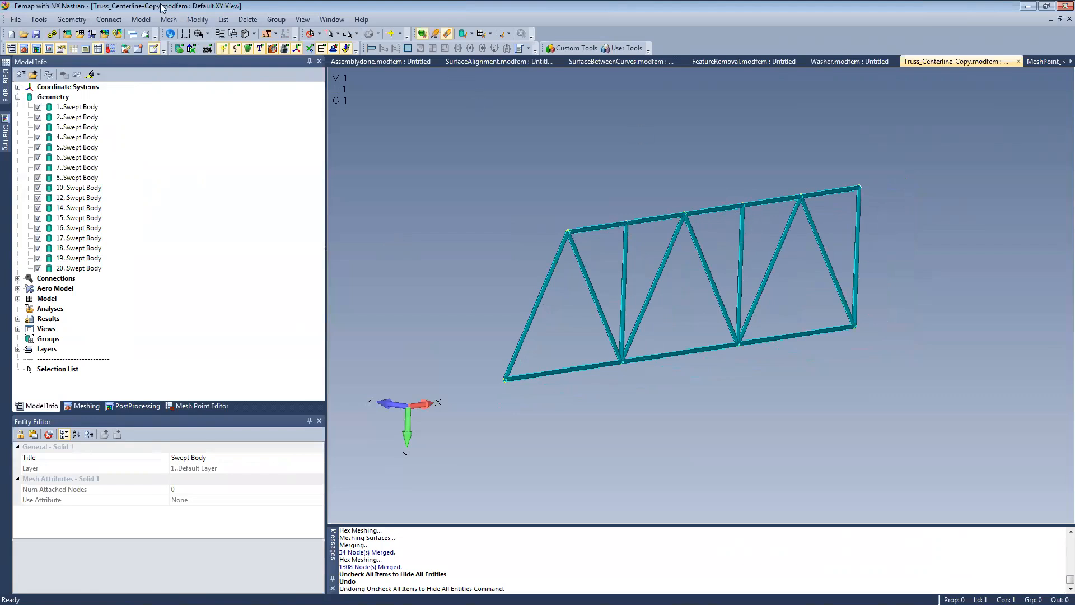
Extract centerline curves from all the truss solids in Truss_Centerline-Copy.modfem, applying Aluminum 6061 Annealed Wrought to geometry with no attributes.
left_click(82, 21)
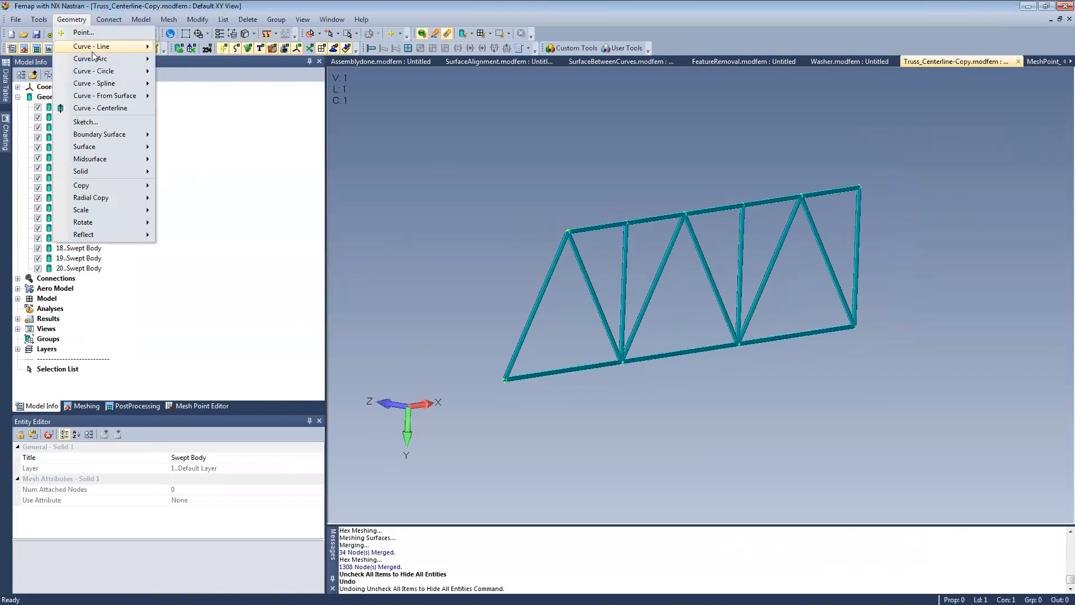
left_click(104, 109)
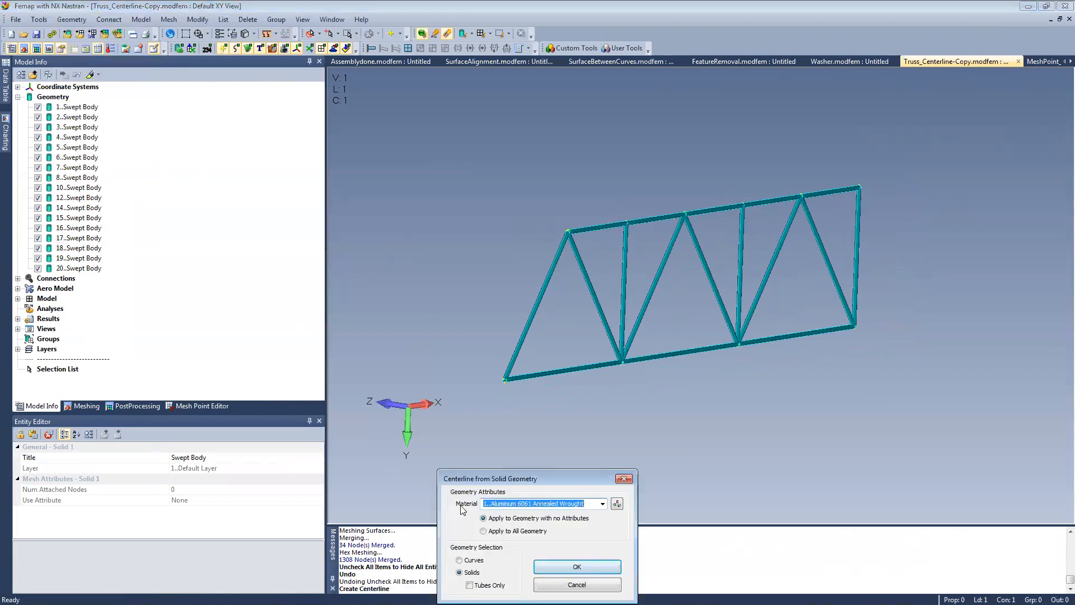
left_click(603, 503)
left_click(603, 504)
left_click(17, 299)
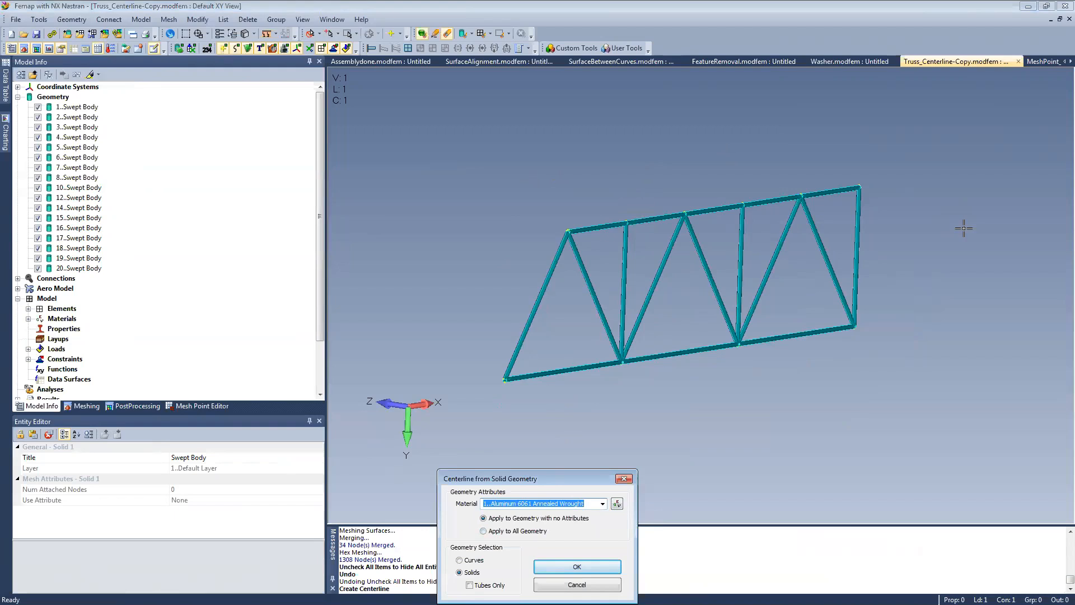
left_click(564, 572)
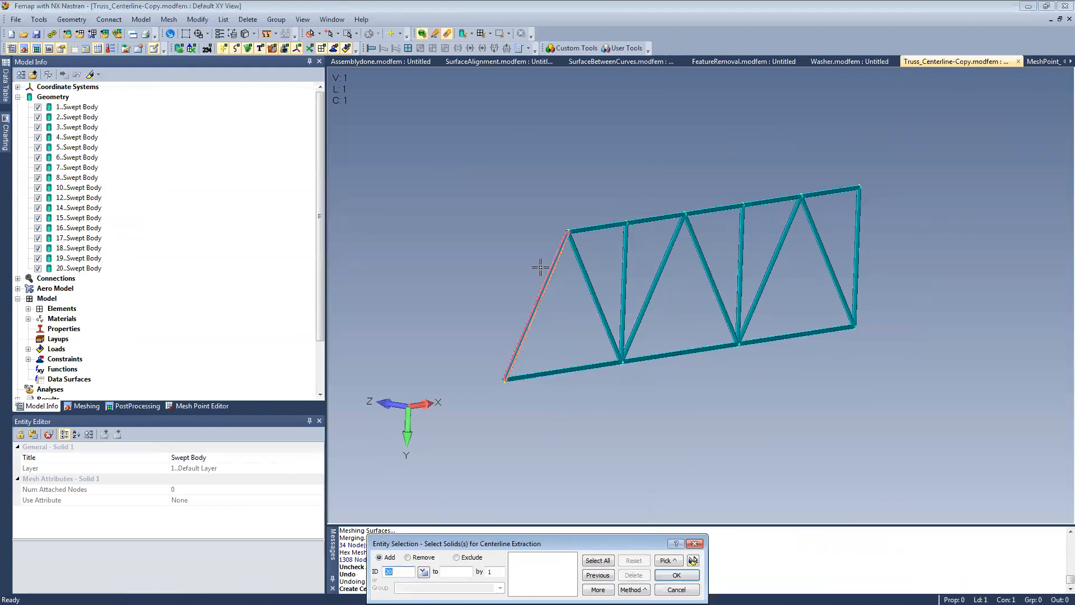
left_click_drag(467, 147, 911, 431, "shift")
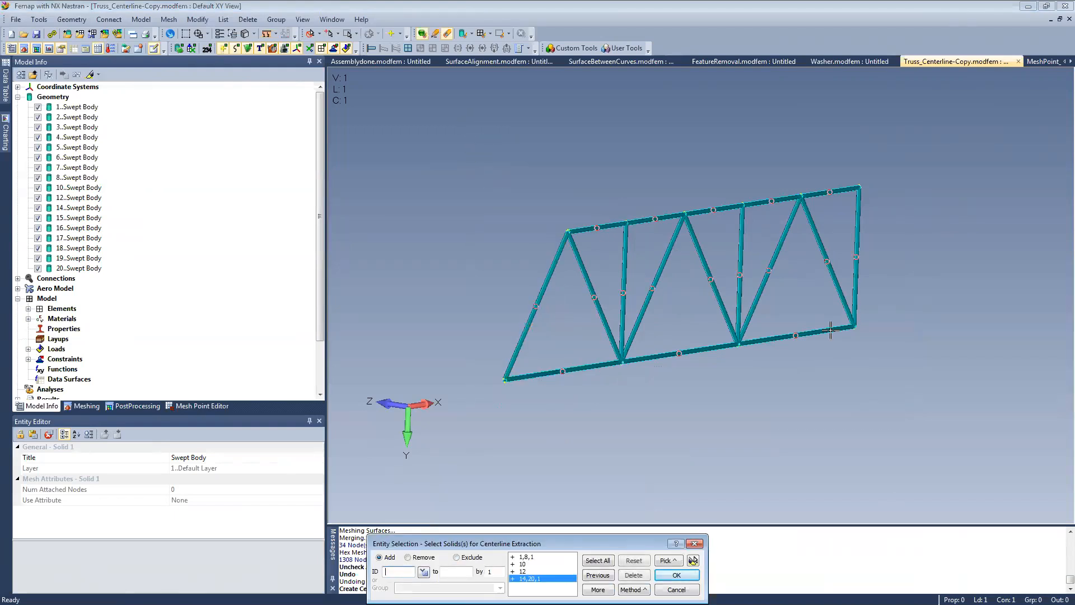
left_click(676, 575)
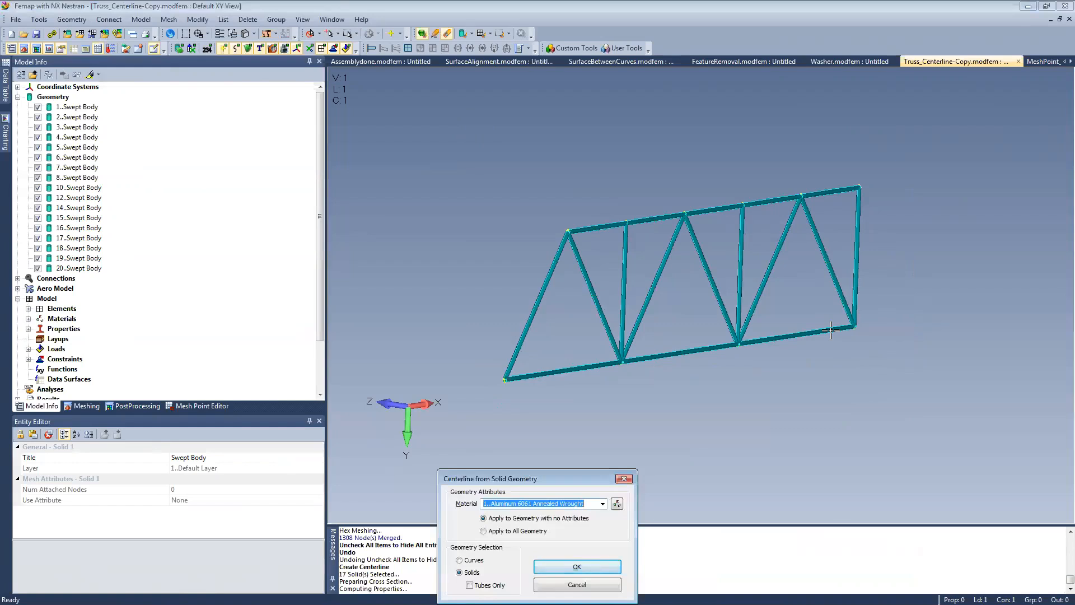
key("Return")
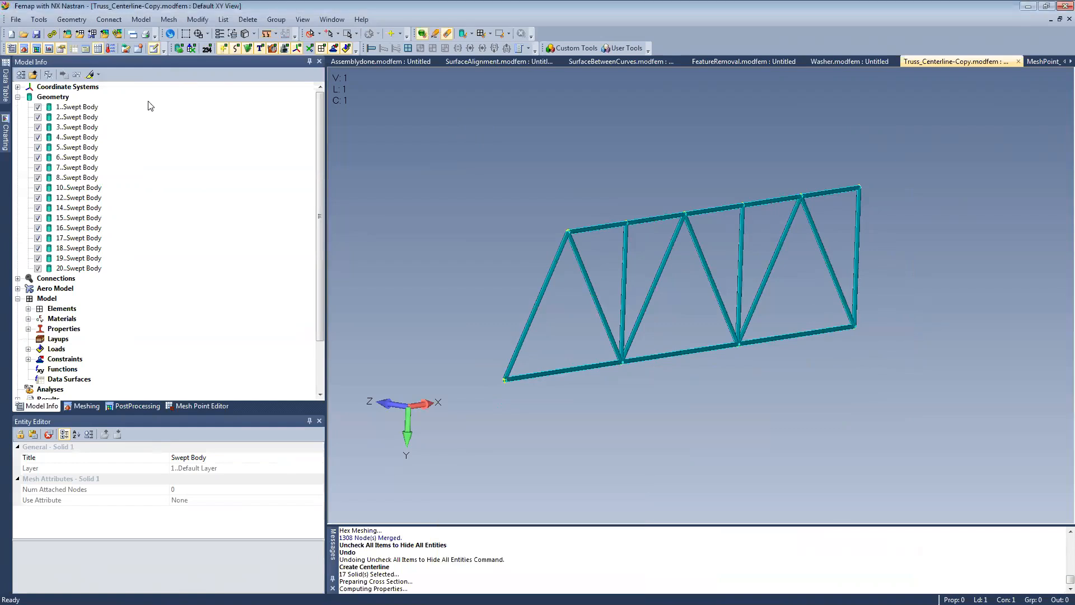
Hide all the swept-body solids and turn on the Thickness/Cross Section display for the extracted centerline curves.
right_click(37, 107)
left_click(83, 192)
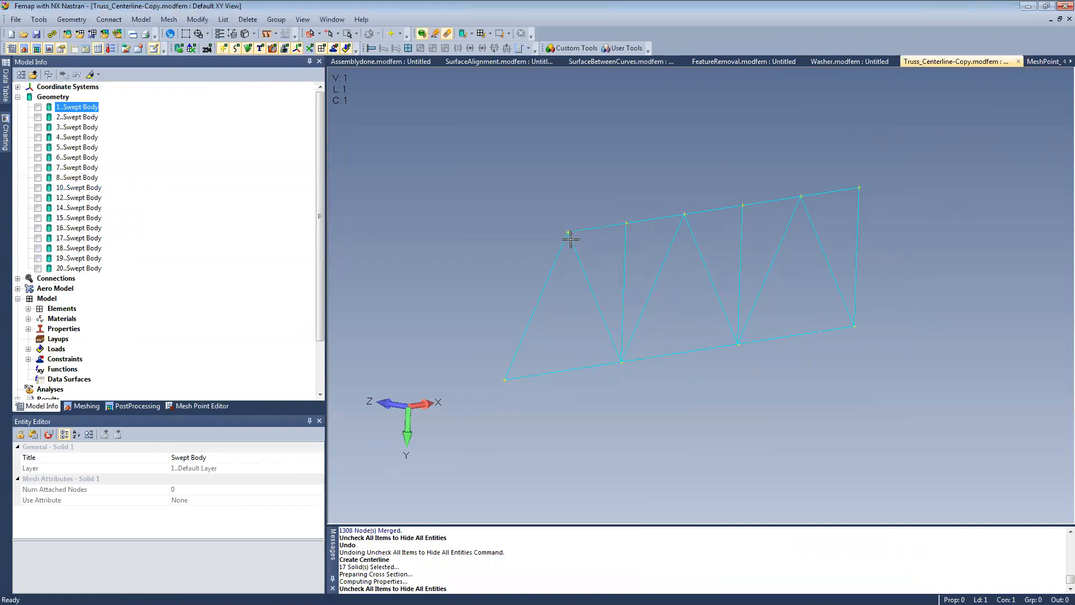
scroll(613, 273, "up", 5)
left_click(254, 35)
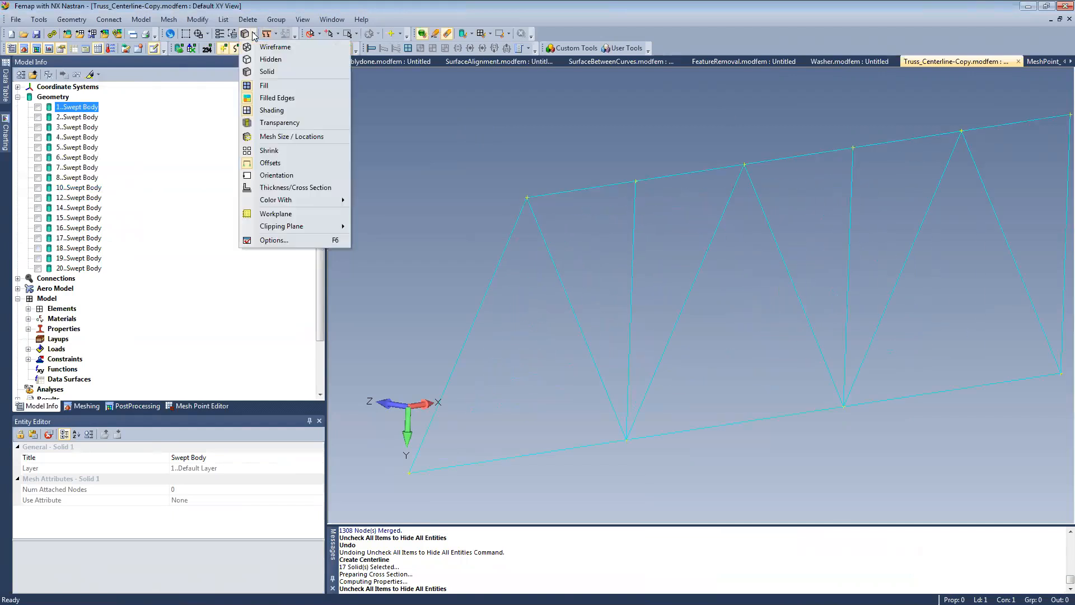
left_click(294, 187)
scroll(588, 179, "up", 2)
scroll(609, 208, "down", 3)
scroll(617, 207, "up", 2)
Show all the solids to compare them with the centerline cross sections, and undo that visibility change.
right_click(38, 110)
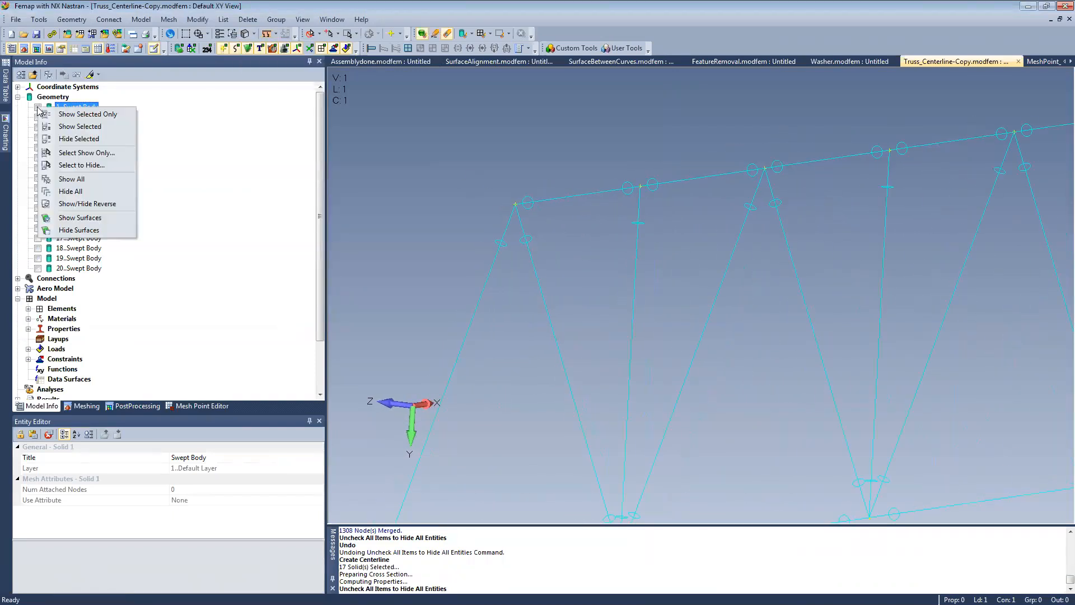
left_click(72, 179)
scroll(593, 207, "up", 2)
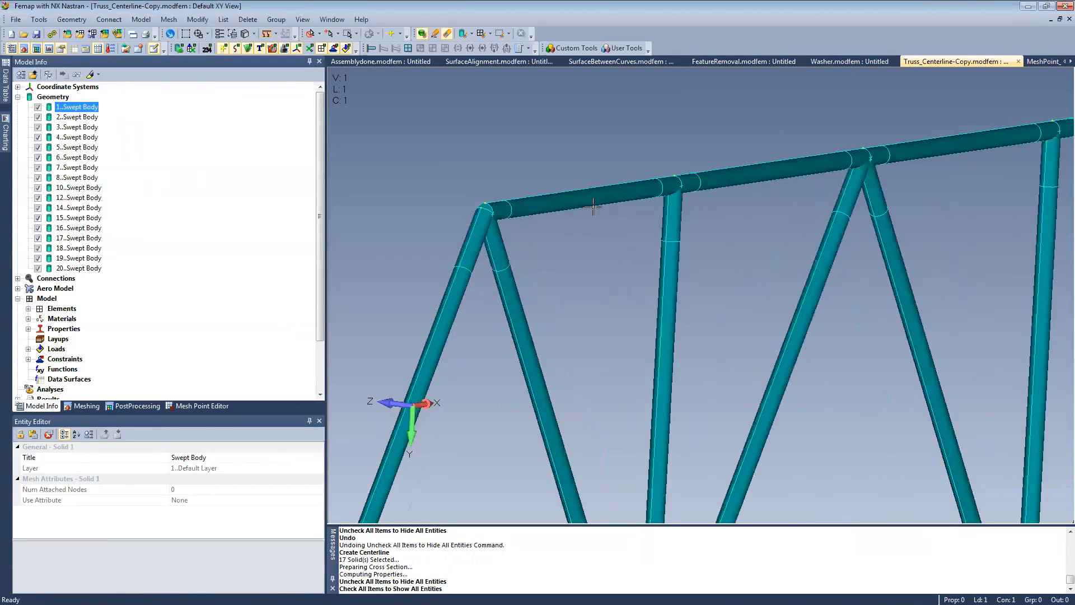
scroll(495, 163, "down", 4)
key("ctrl+z")
scroll(525, 188, "down", 1)
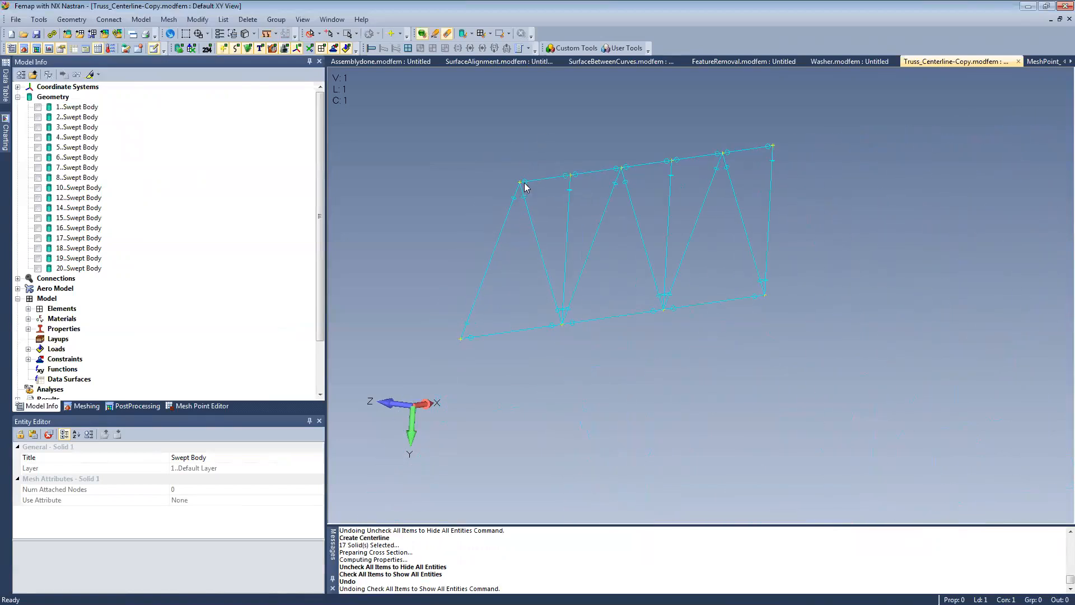
Mesh all the centerline curves with elements and nodes, using the property from Use Meshing Attributes.
left_click(166, 20)
mouse_move(212, 56)
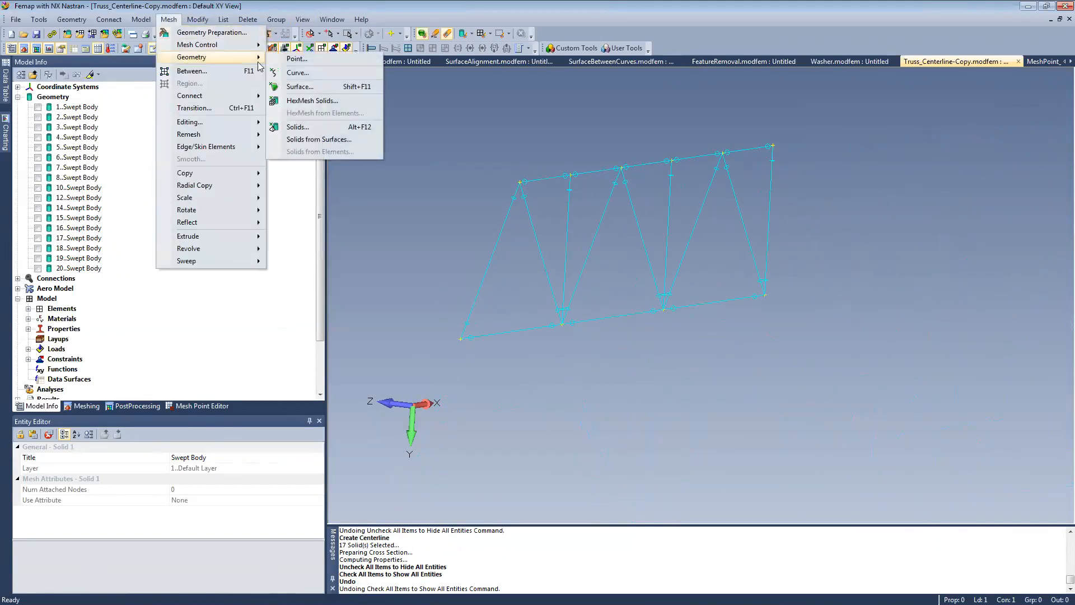
left_click(291, 72)
left_click_drag(428, 128, 848, 346)
left_click(678, 575)
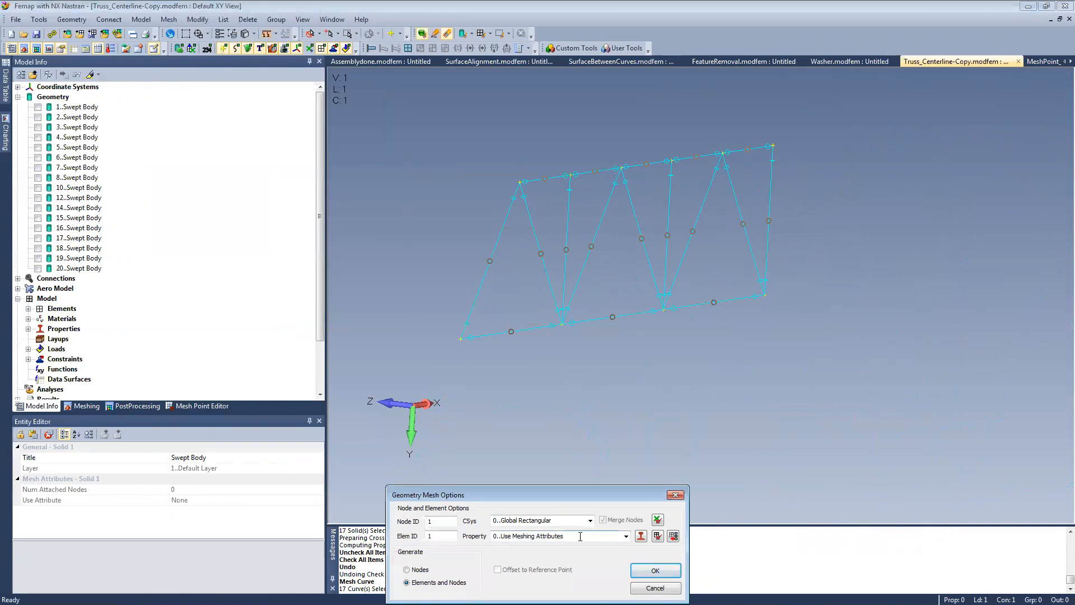
left_click(655, 570)
middle_click_drag(643, 290, 760, 304)
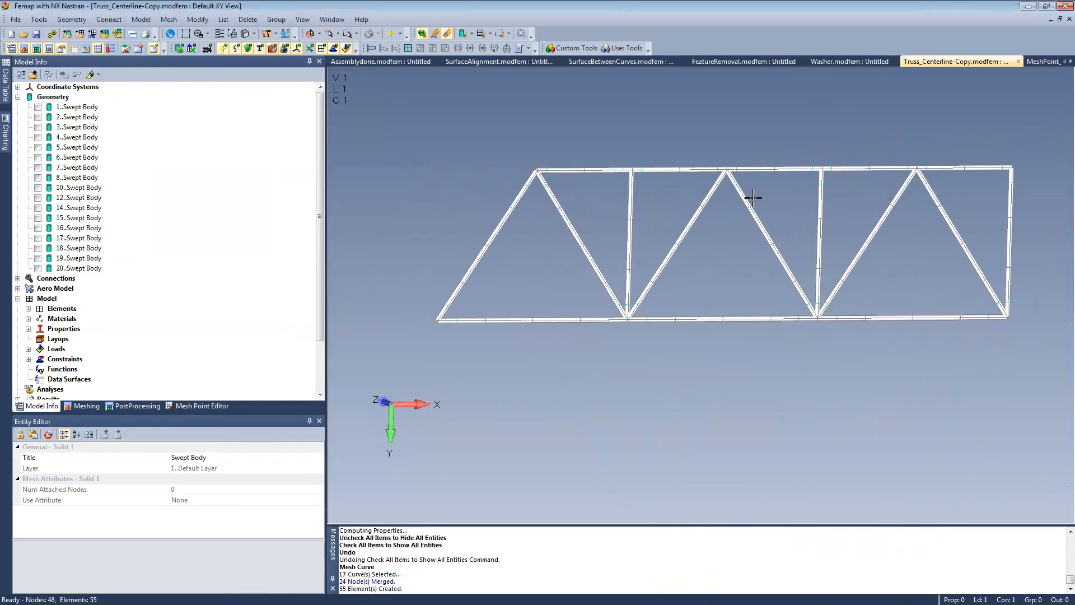
middle_click_drag(643, 233, 699, 247)
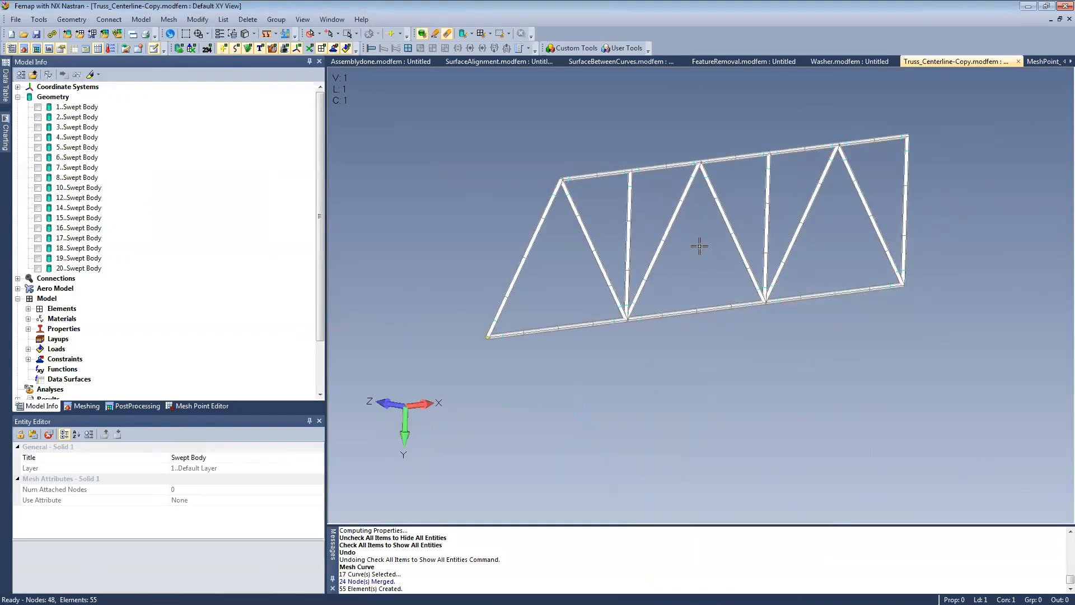
middle_click_drag(614, 307, 588, 323)
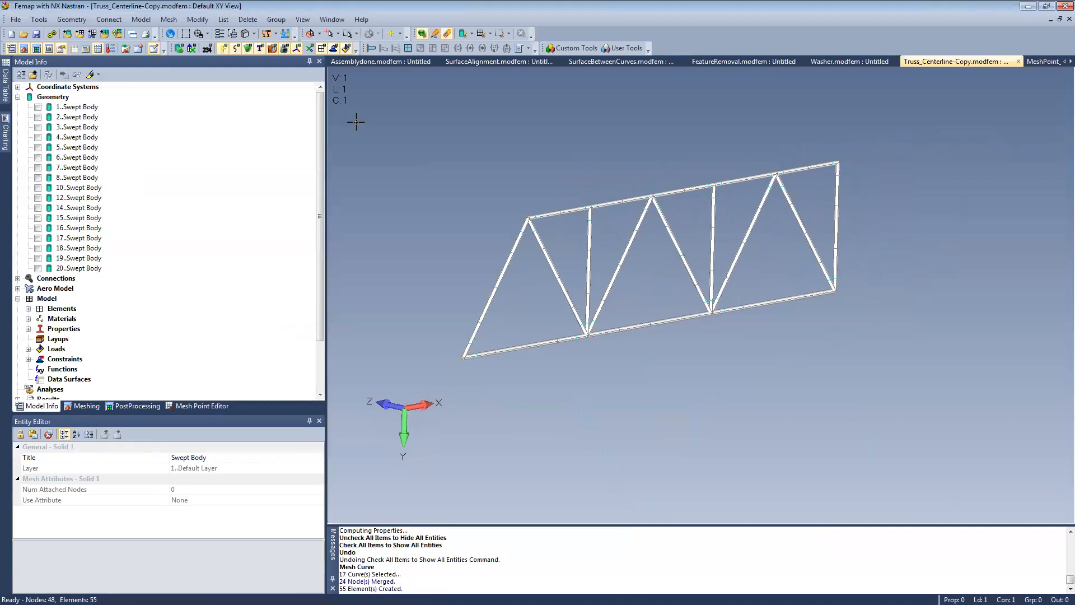
Create a Y-direction force in the -Y Load set on the point at the lower chord's free end.
left_click(141, 19)
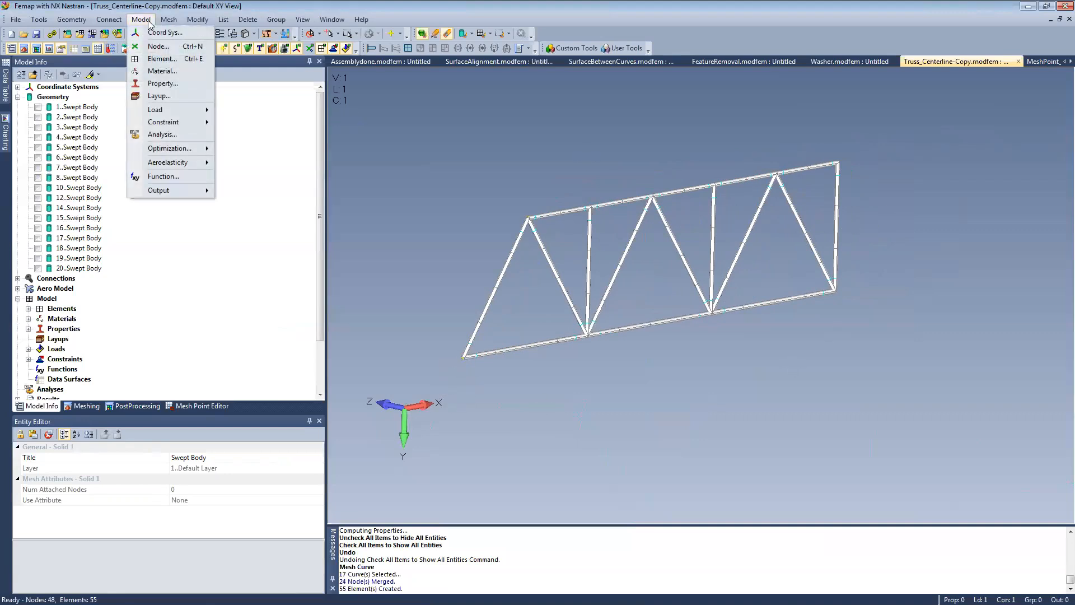
mouse_move(167, 109)
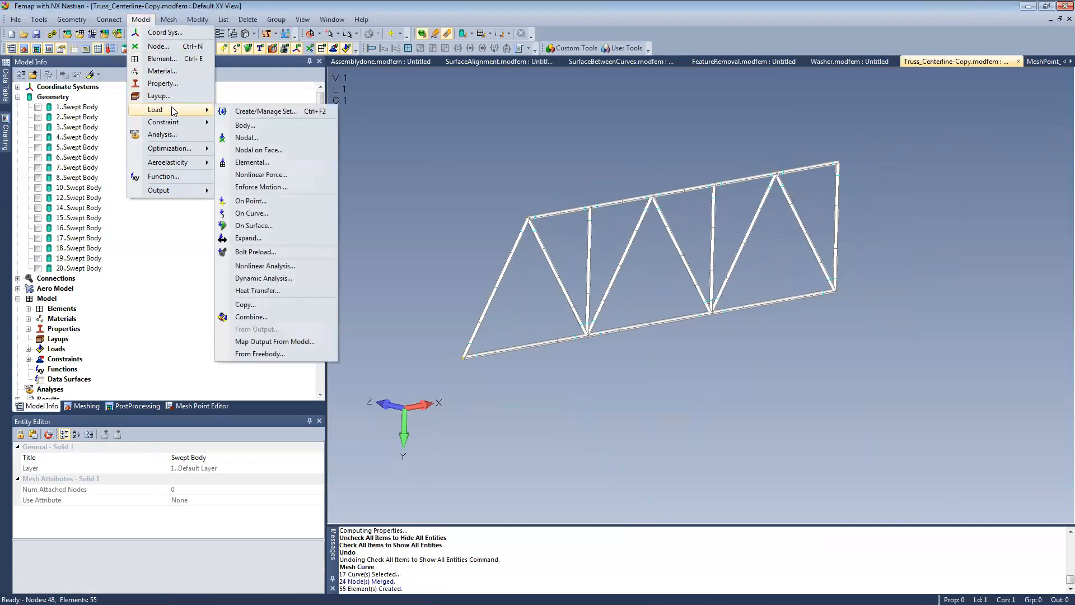
left_click(273, 202)
left_click(458, 336)
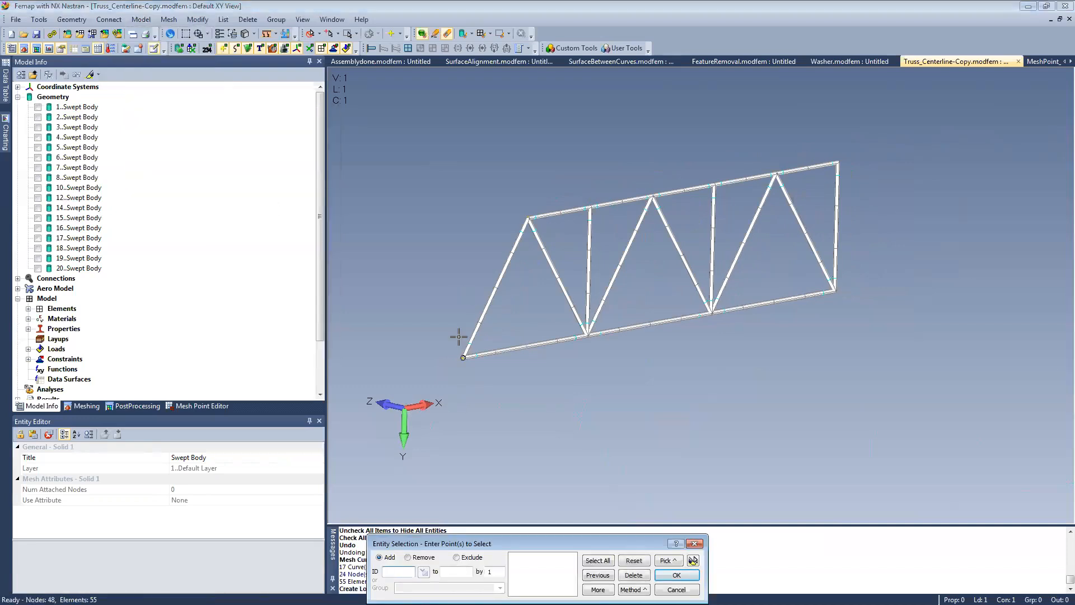
key("Return")
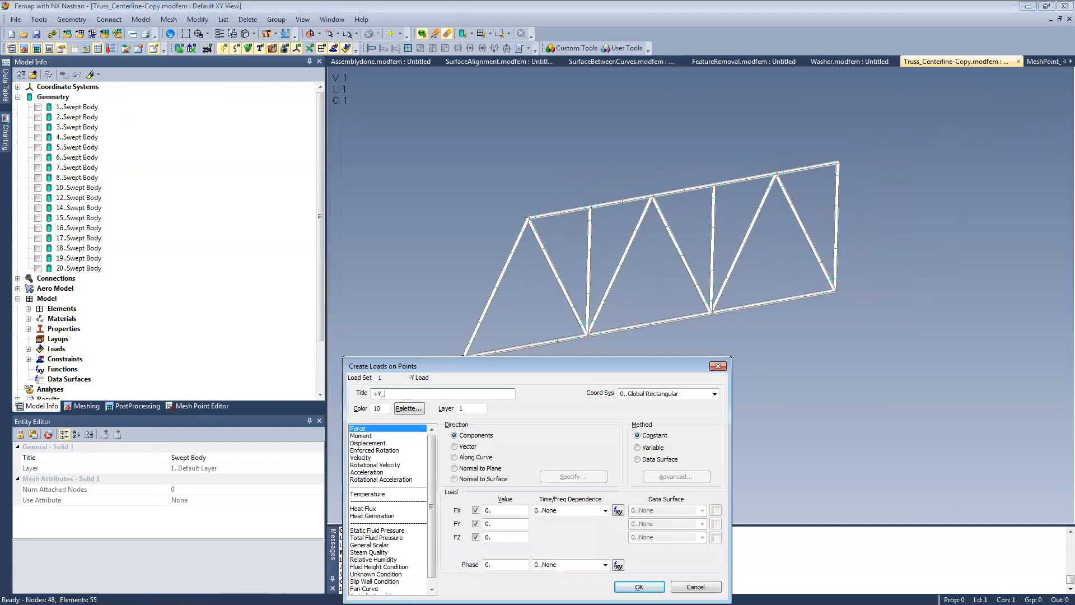
left_click(504, 522)
key("Return")
key("Escape")
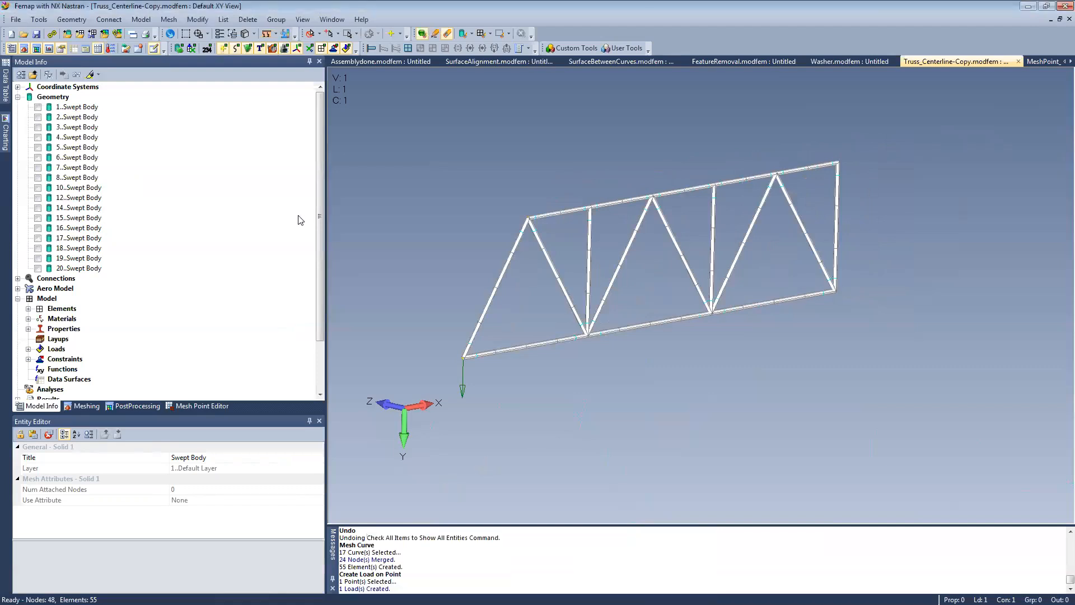
Create Fixed nodal constraints on the two end nodes of the vertical member opposite the loaded point.
left_click(141, 19)
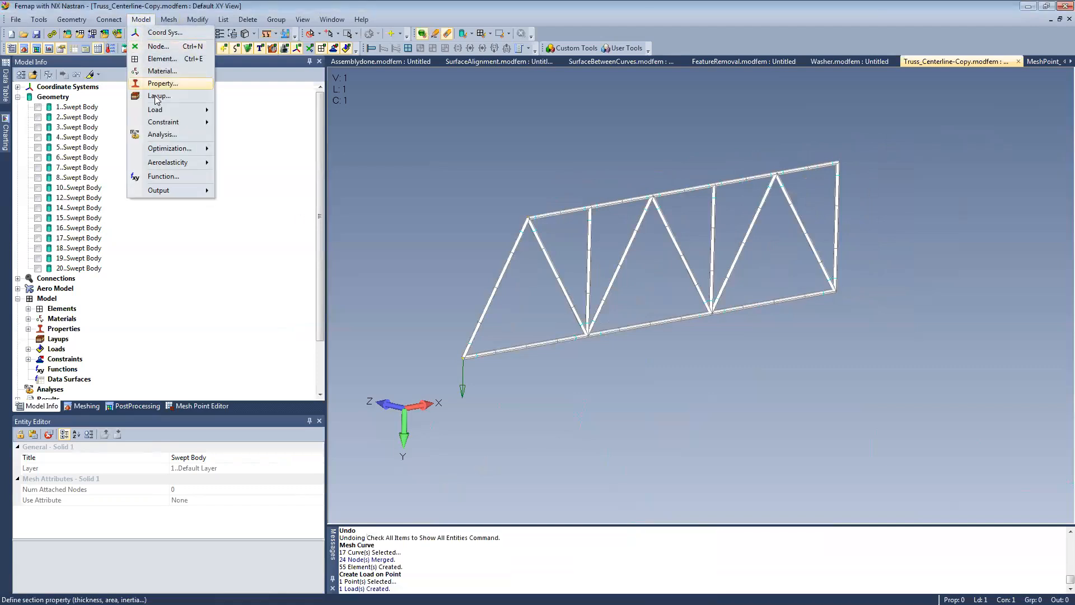
mouse_move(168, 123)
left_click(269, 138)
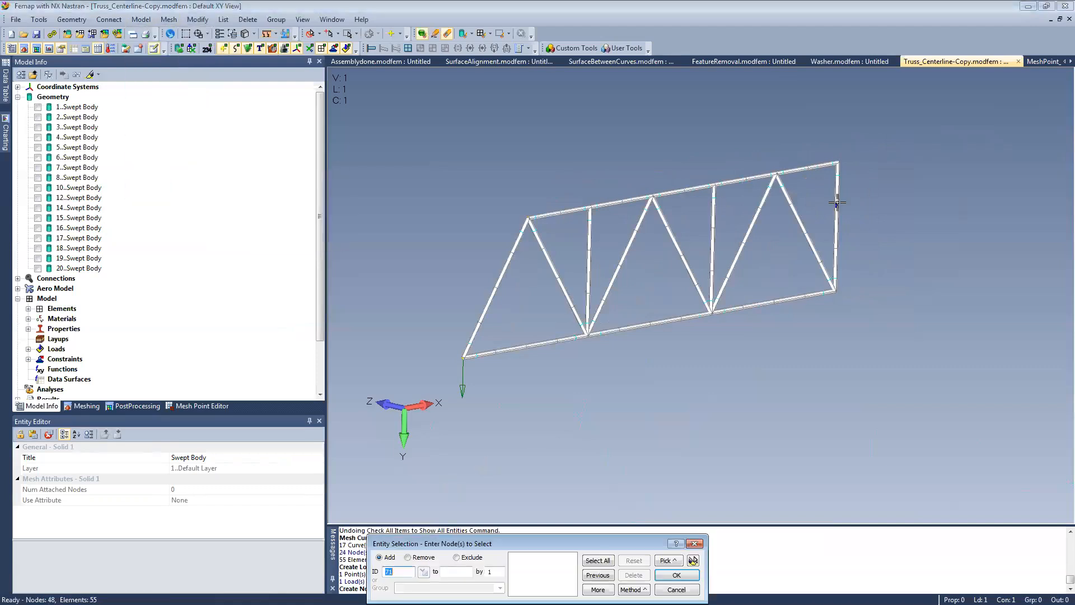
left_click(837, 202)
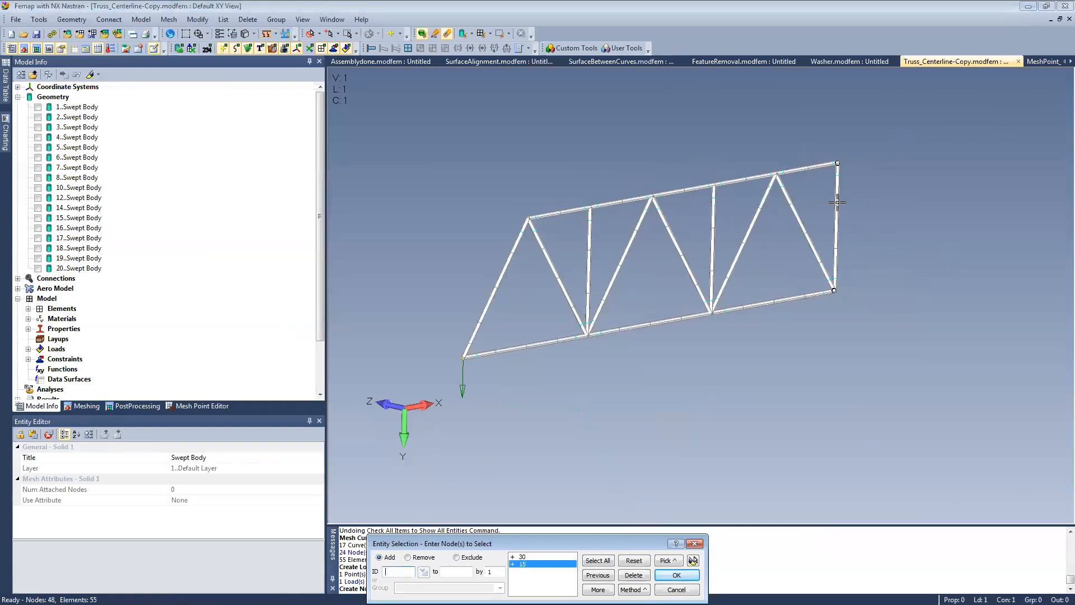
key("Return")
left_click(460, 524)
type("f")
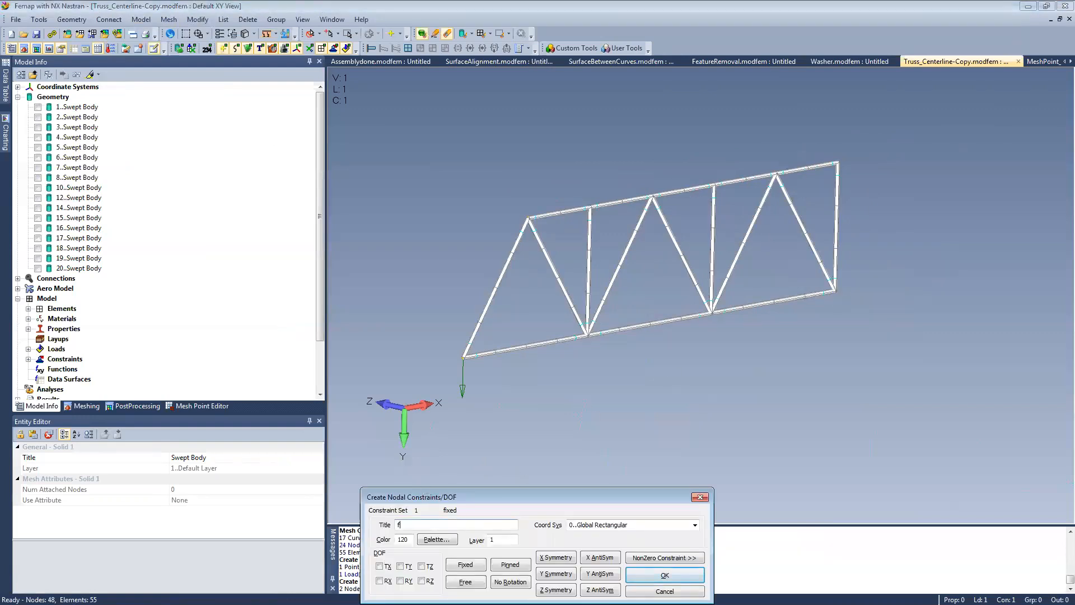
left_click(464, 565)
left_click(671, 577)
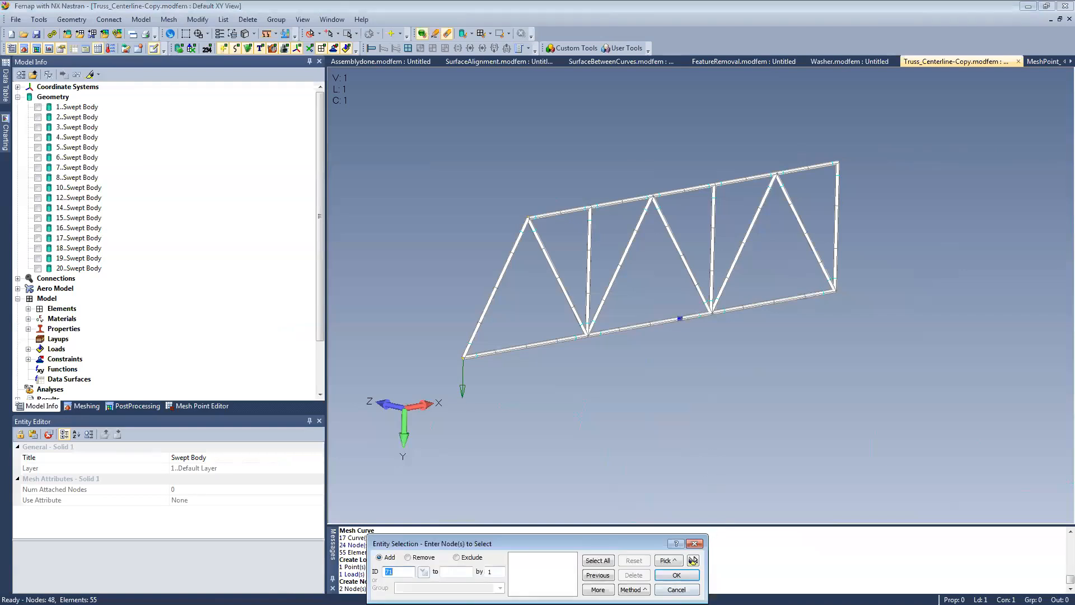
key("Escape")
Set up a copy of all truss curves along a vector, including mesh, loads and constraints, with numbering offset by 100.
scroll(590, 173, "down", 2)
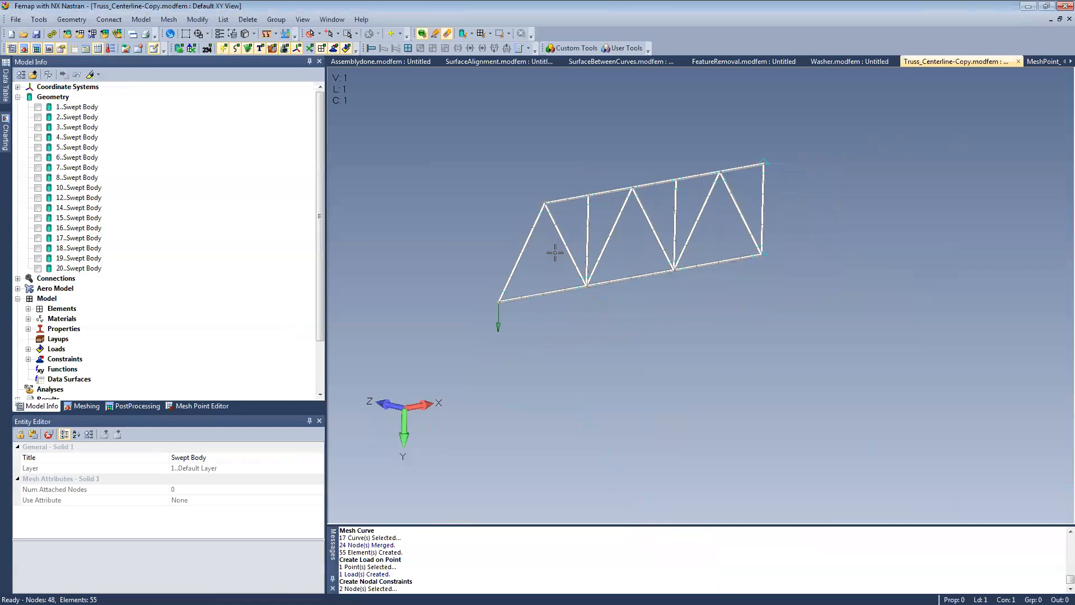
middle_click_drag(722, 290, 752, 318)
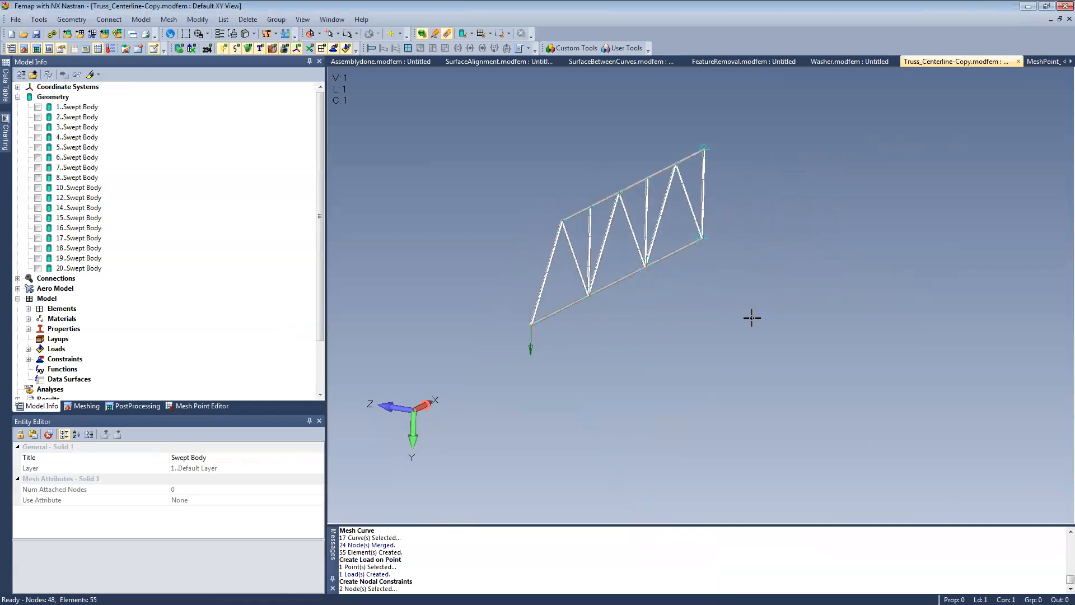
left_click(69, 20)
mouse_move(110, 185)
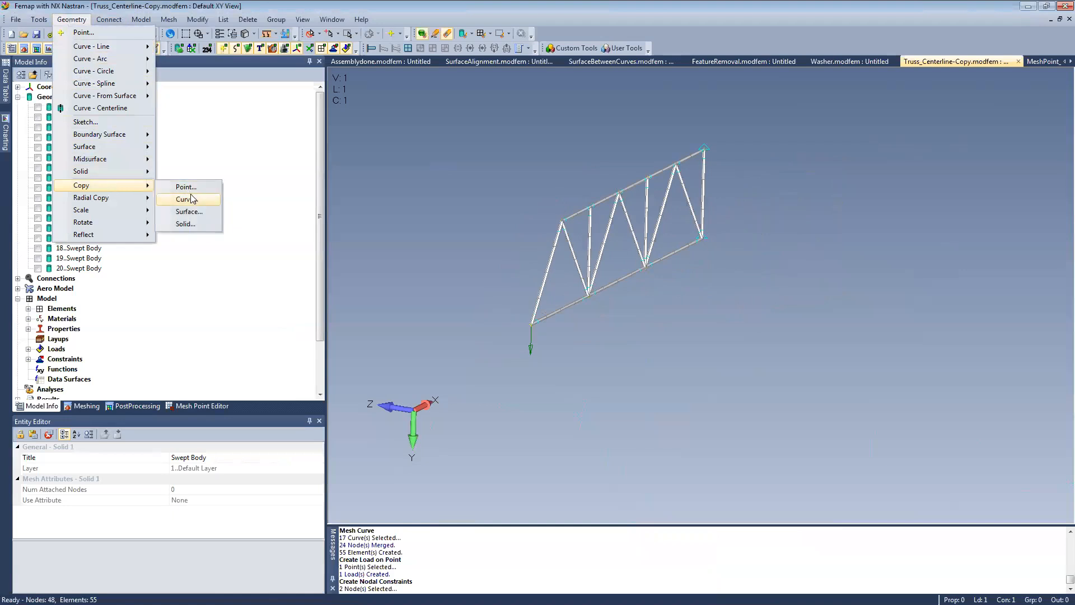
left_click(188, 200)
left_click_drag(473, 130, 787, 372)
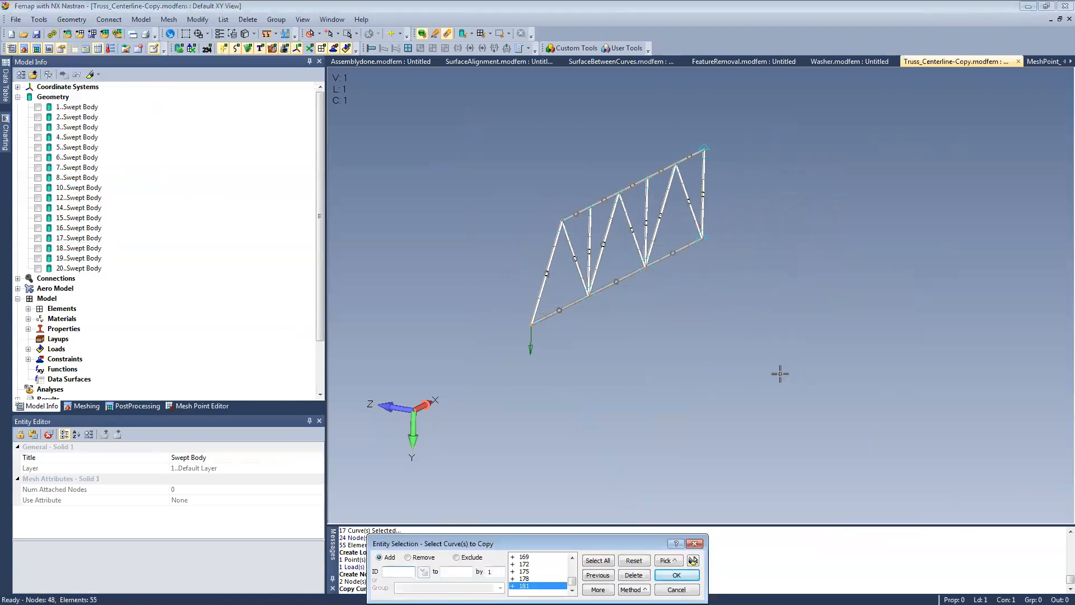
left_click(683, 578)
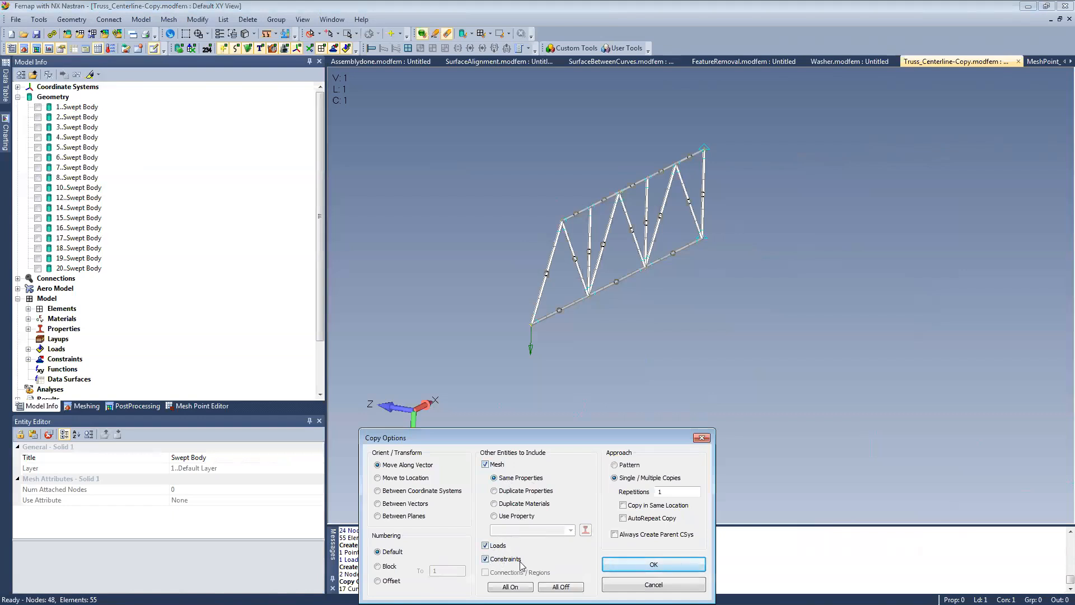
left_click(381, 582)
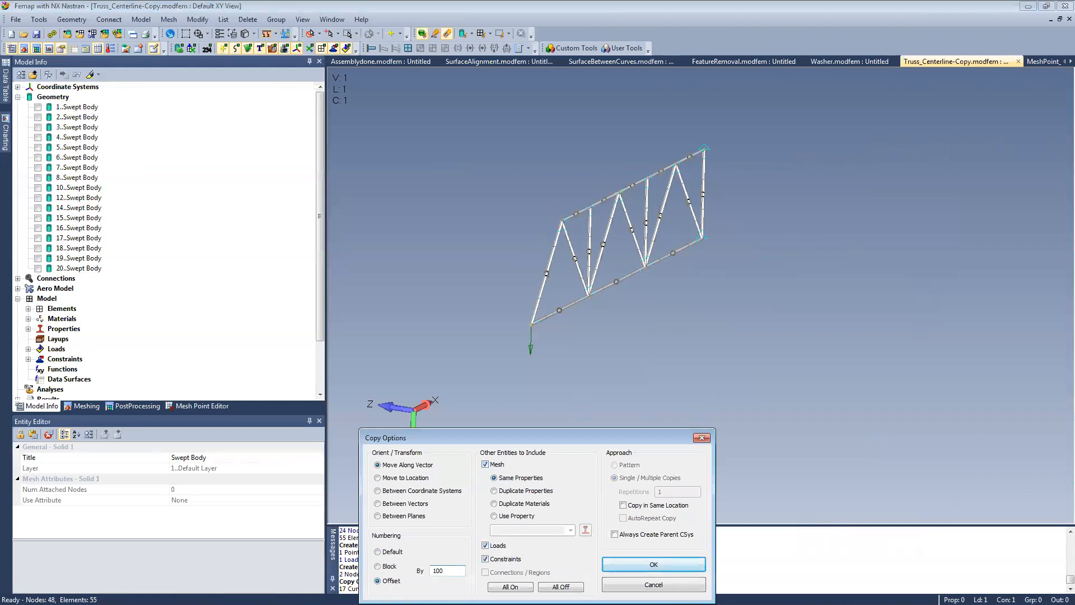
left_click(653, 564)
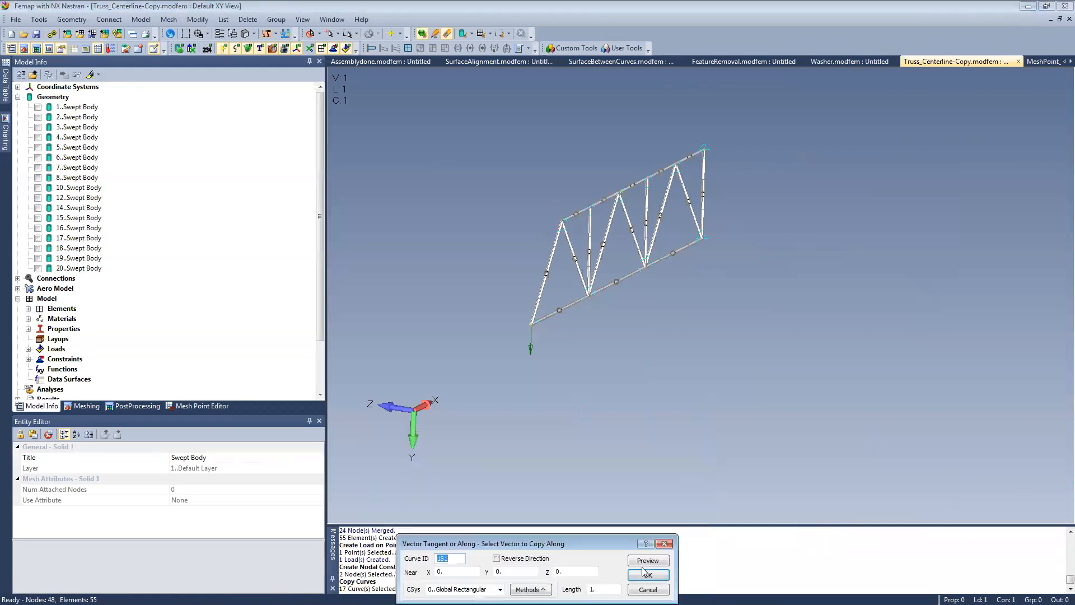
Copy the selected truss curves along the negative Z direction using the Global Axis vector method.
left_click(530, 589)
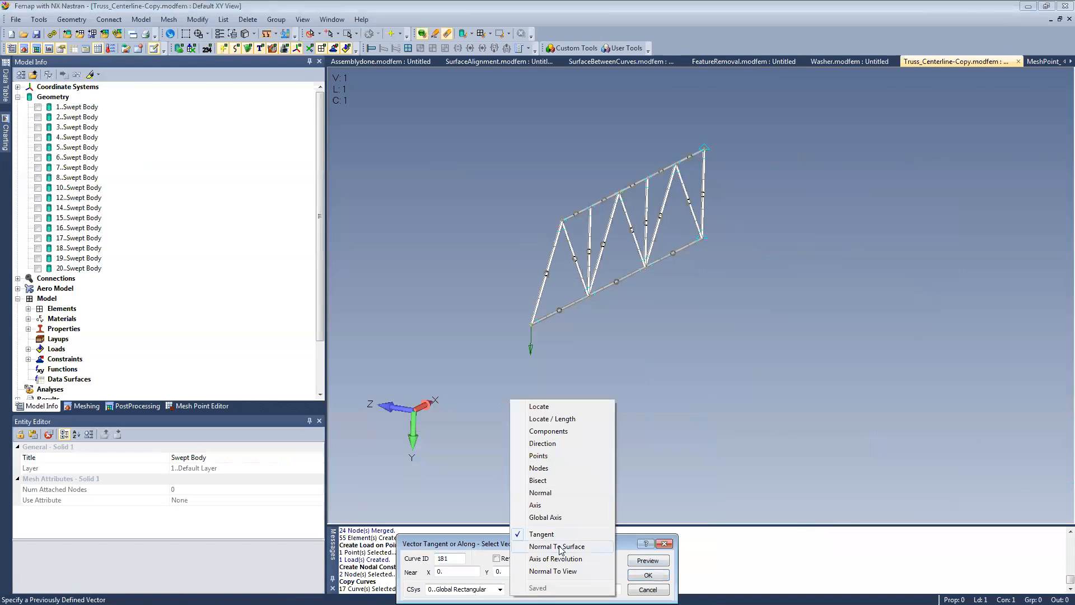
left_click(540, 519)
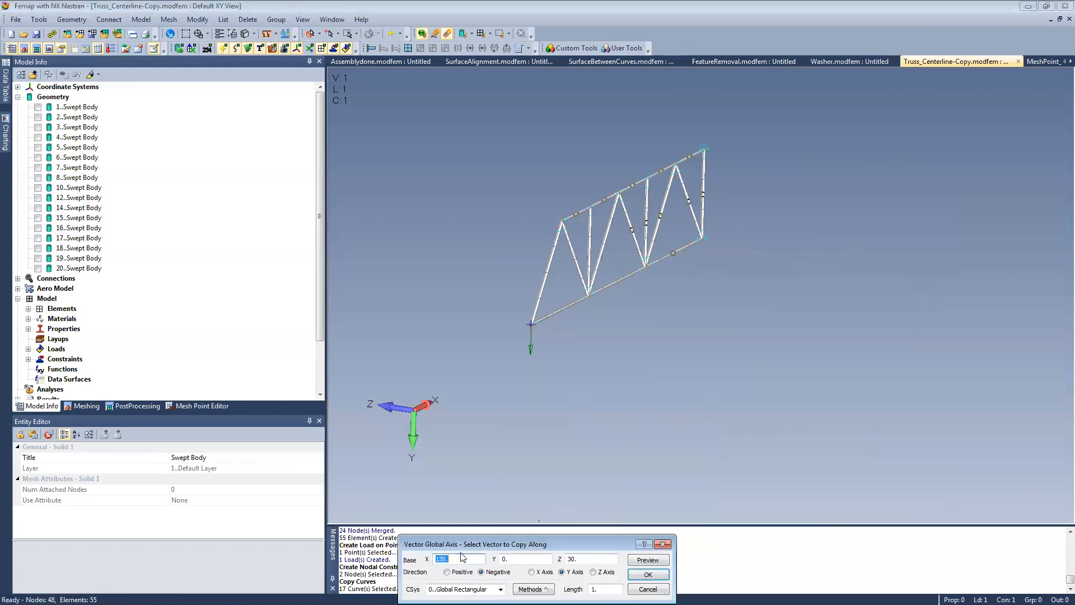
left_click(593, 572)
key("Tab")
left_click(662, 574)
middle_click_drag(784, 291, 817, 307)
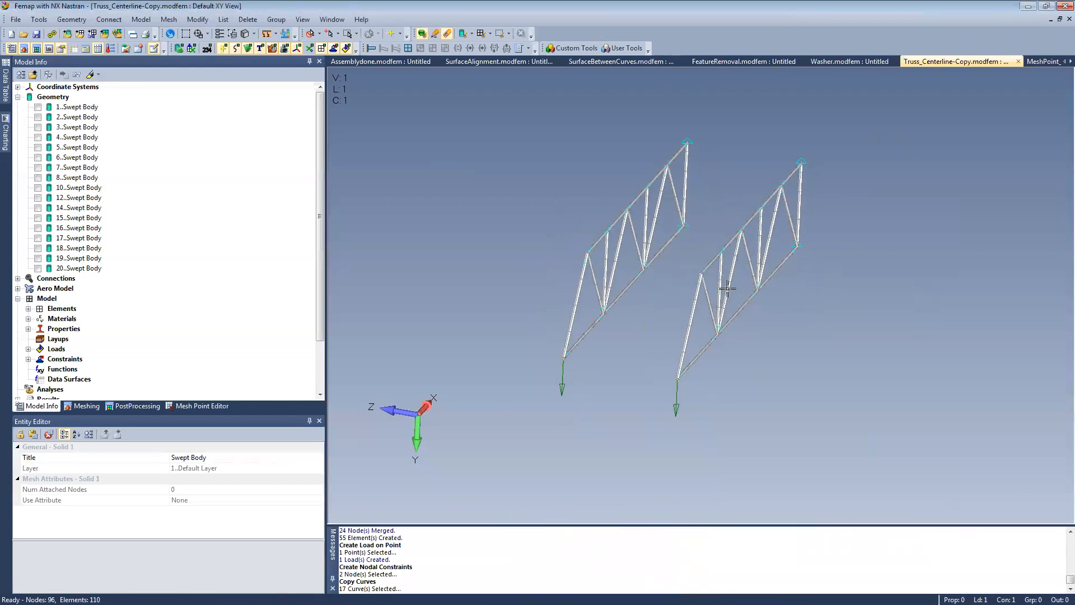
left_click(322, 49)
middle_click_drag(762, 251, 810, 215)
middle_click_drag(703, 283, 795, 213)
Move all curves of the copied truss, including their mesh, along the positive global Z axis.
left_click(197, 19)
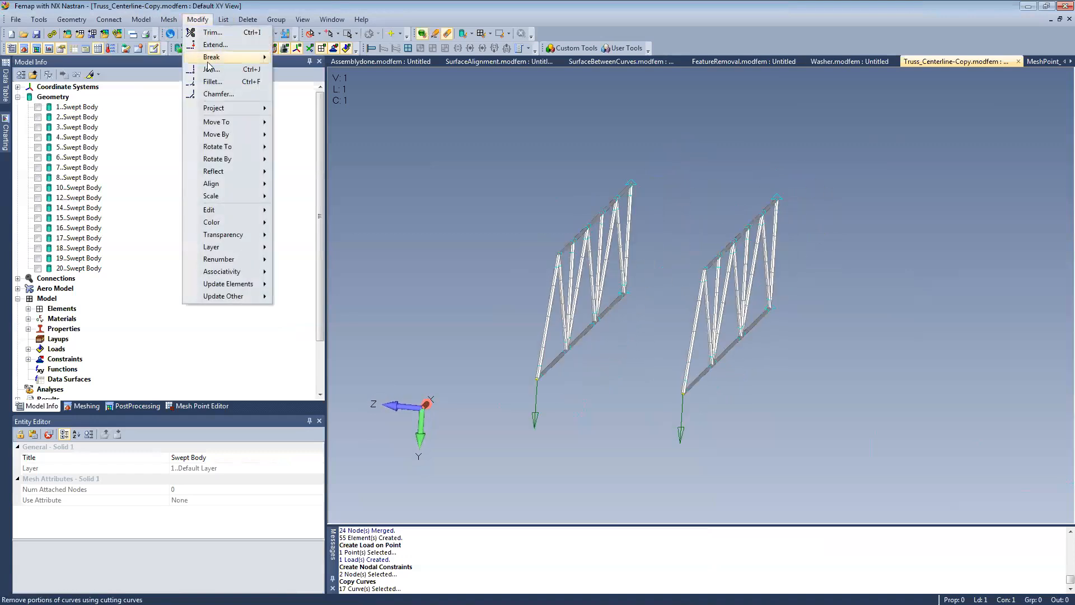
mouse_move(235, 136)
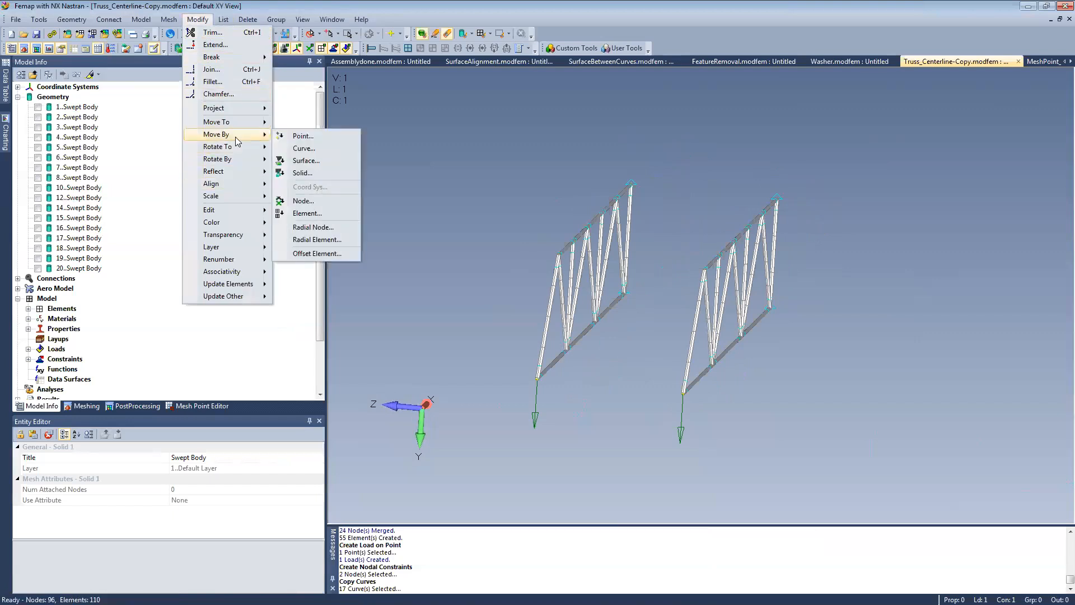
left_click(303, 147)
left_click_drag(736, 408, 659, 464)
key("Return")
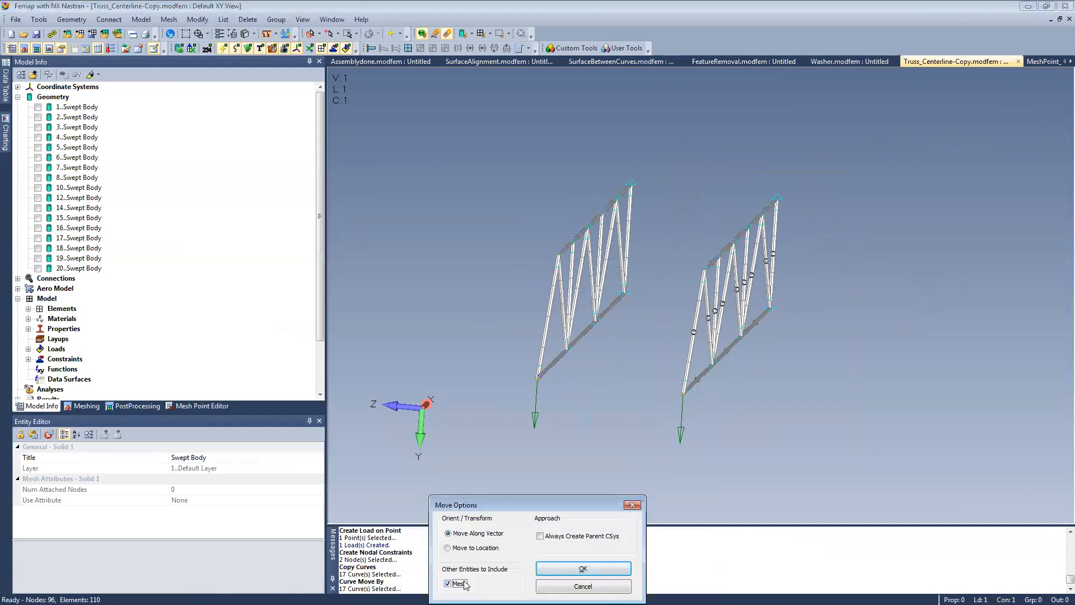
left_click(551, 568)
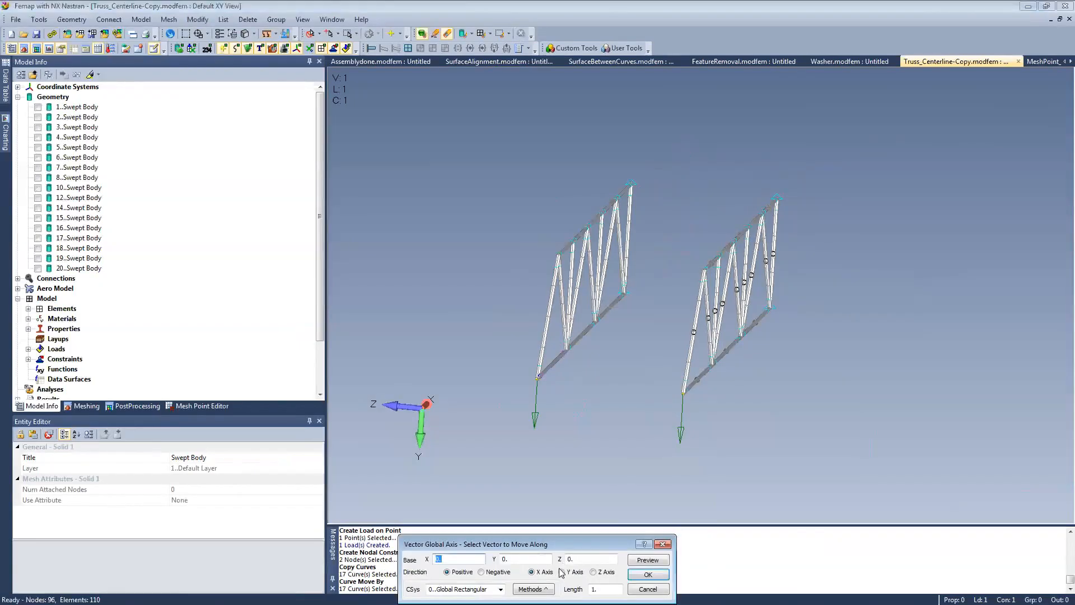
left_click(592, 571)
key("Return")
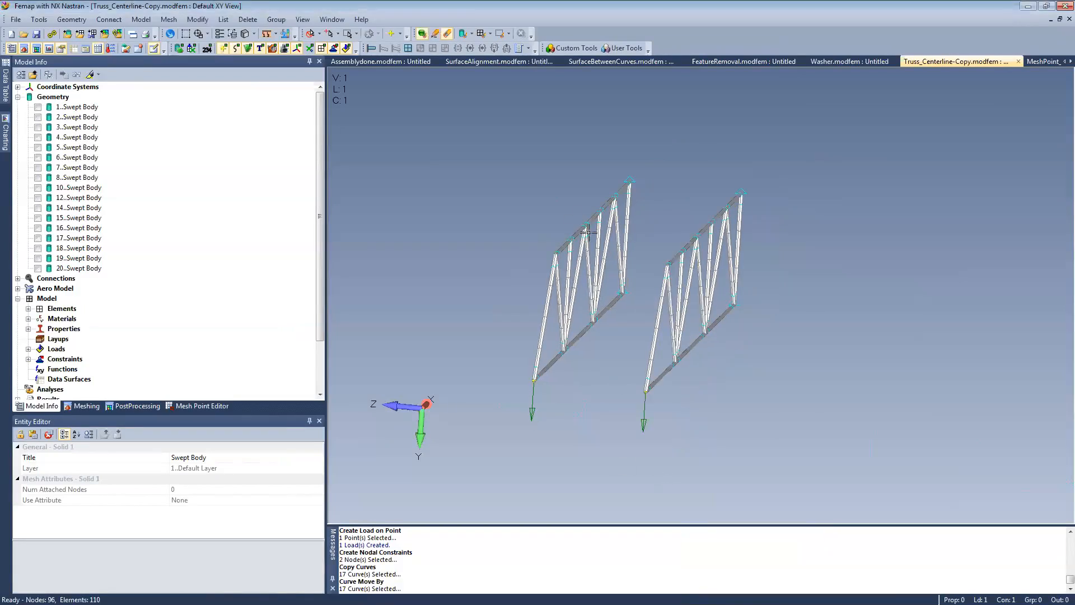
Create a line from points connecting the loaded end points of the two trusses.
mouse_move(775, 308)
middle_mouse_down()
mouse_move(785, 290)
mouse_move(774, 317)
middle_mouse_up()
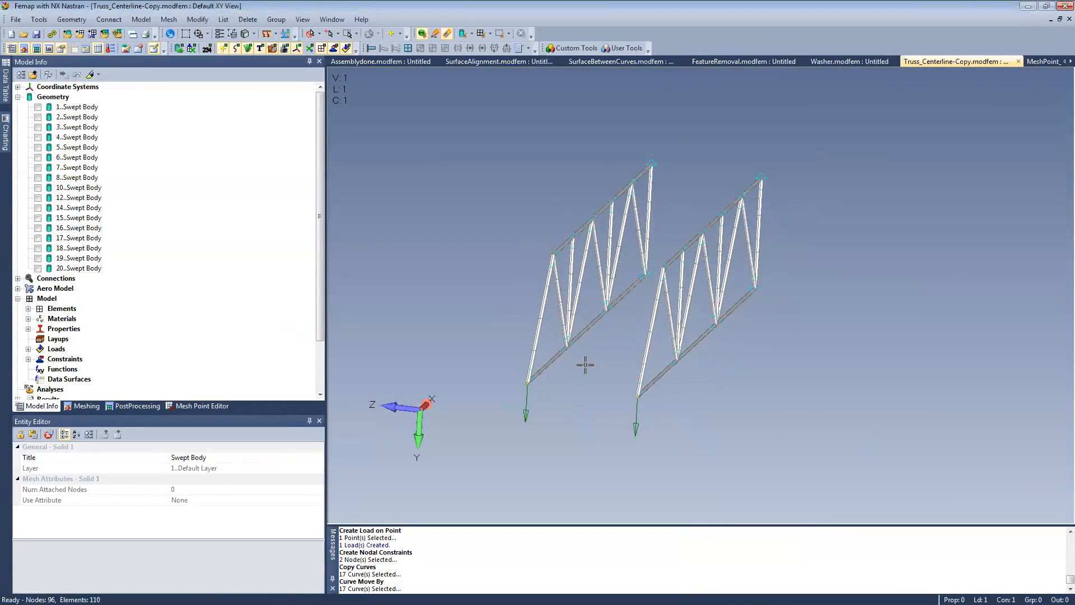
middle_click_drag(626, 346, 602, 350, "ctrl")
left_click(71, 19)
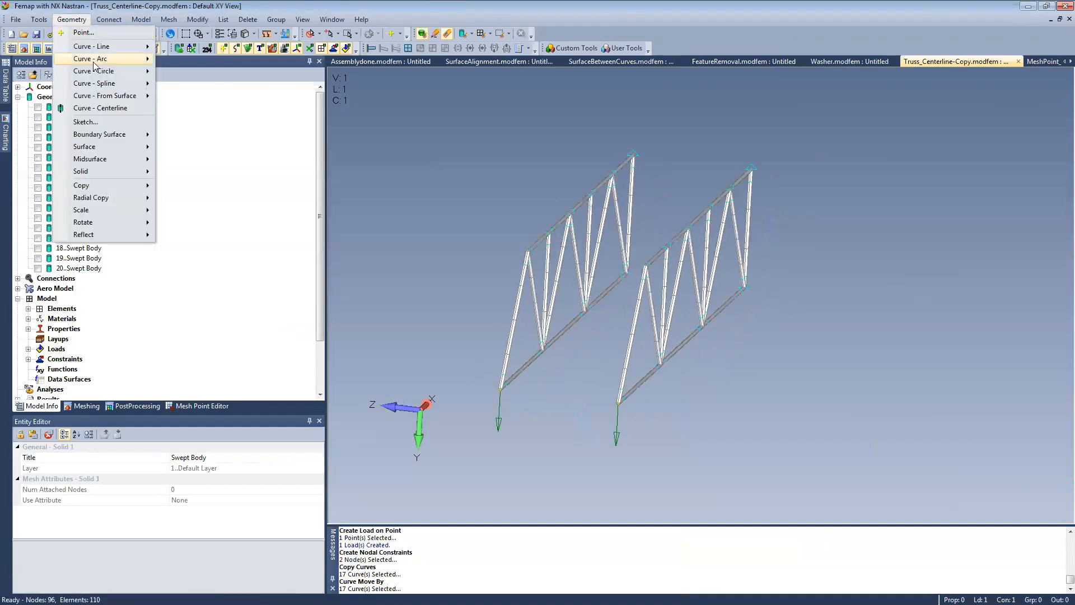
mouse_move(108, 50)
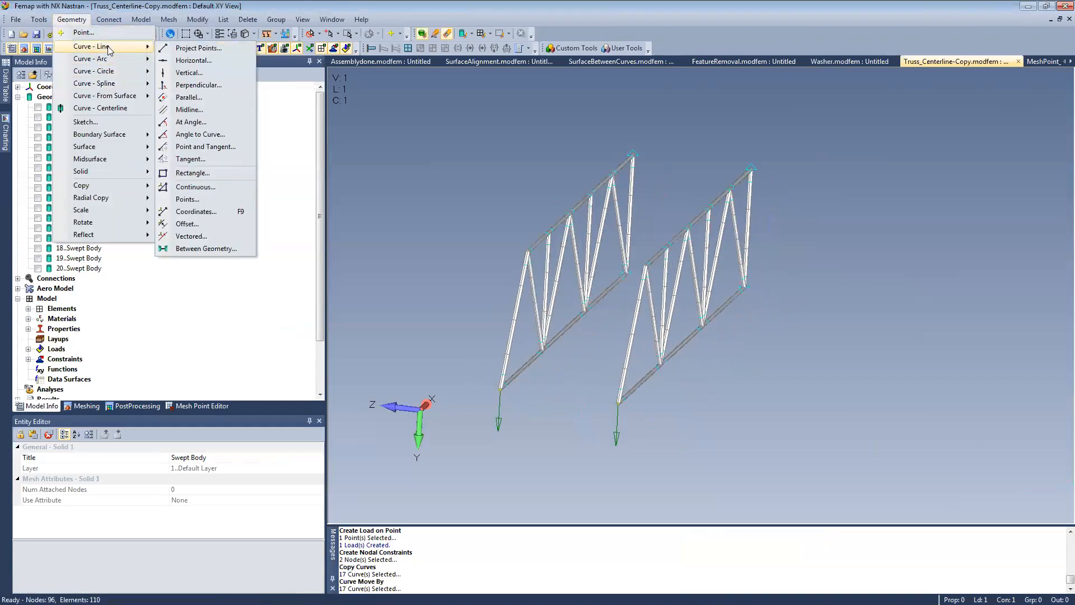
left_click(188, 199)
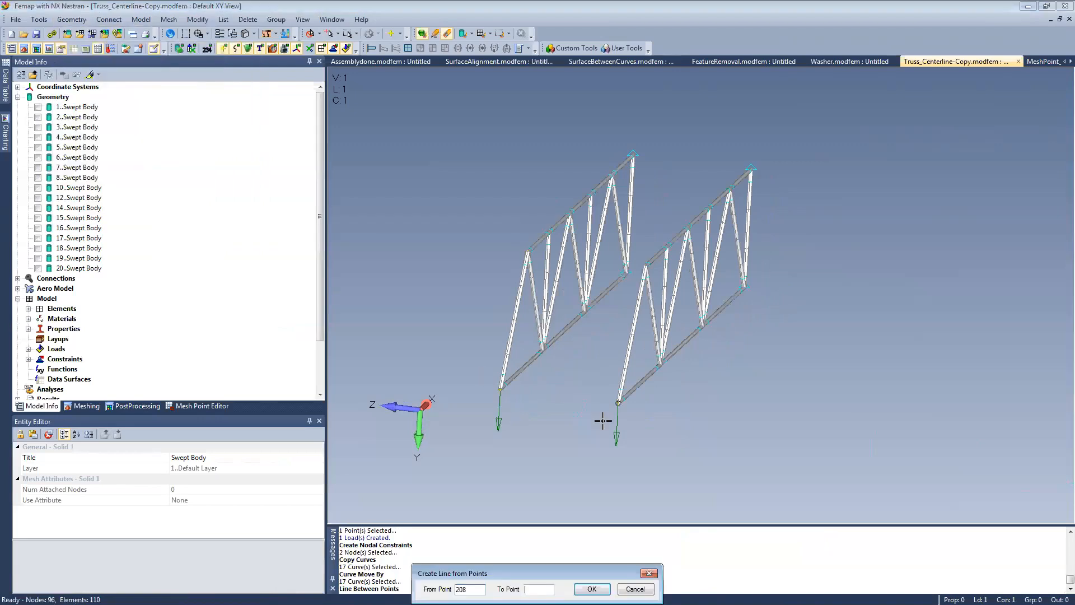
left_click(519, 405)
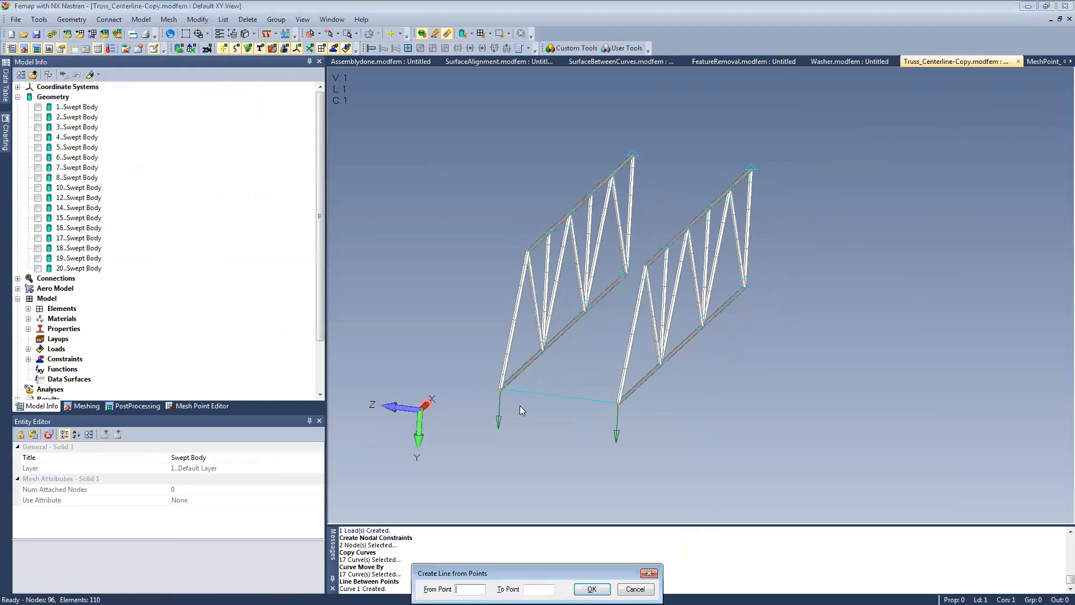
key("Escape")
Mesh the new connecting line with the BEAM Property (Circular Bar), using the positive global Y axis as element orientation vector.
left_click(171, 20)
mouse_move(192, 57)
left_click(299, 73)
left_click(563, 381)
key("Return")
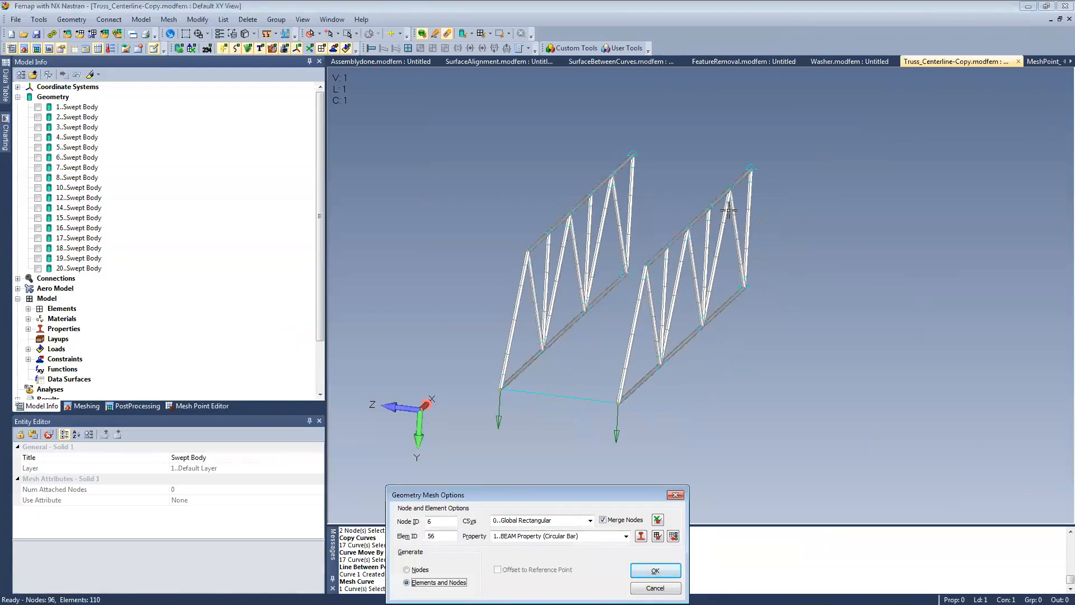
left_click(673, 568)
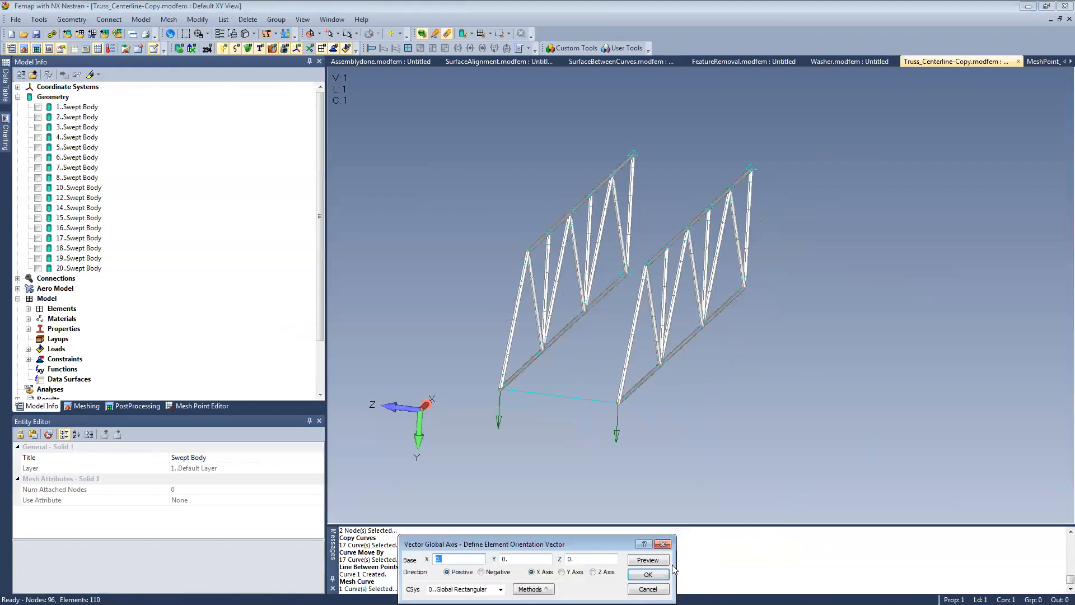
left_click(572, 572)
left_click(644, 575)
scroll(517, 391, "up", 3)
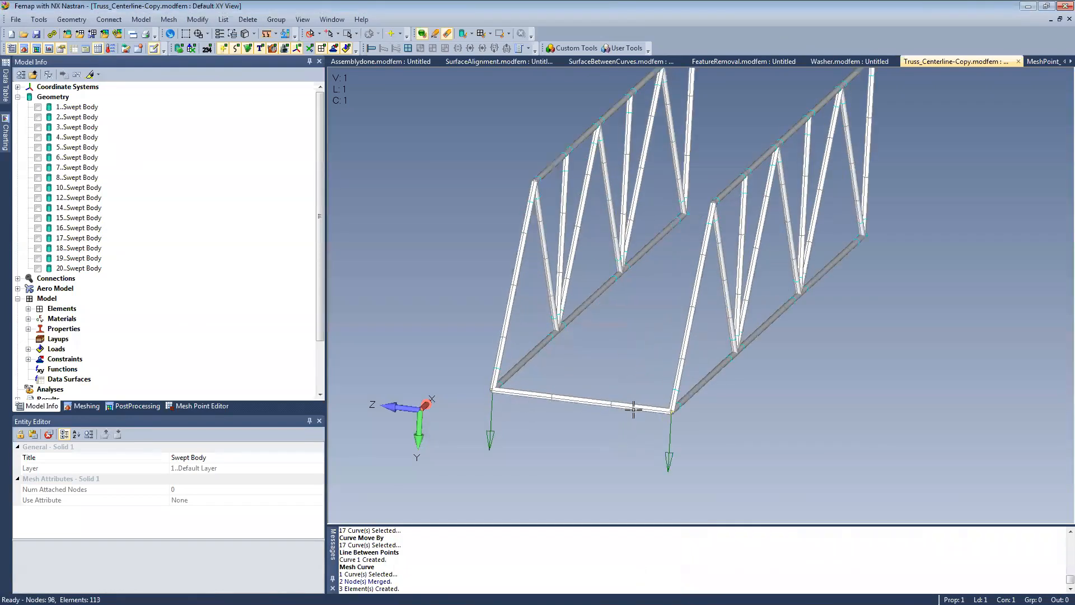
scroll(587, 414, "down", 4)
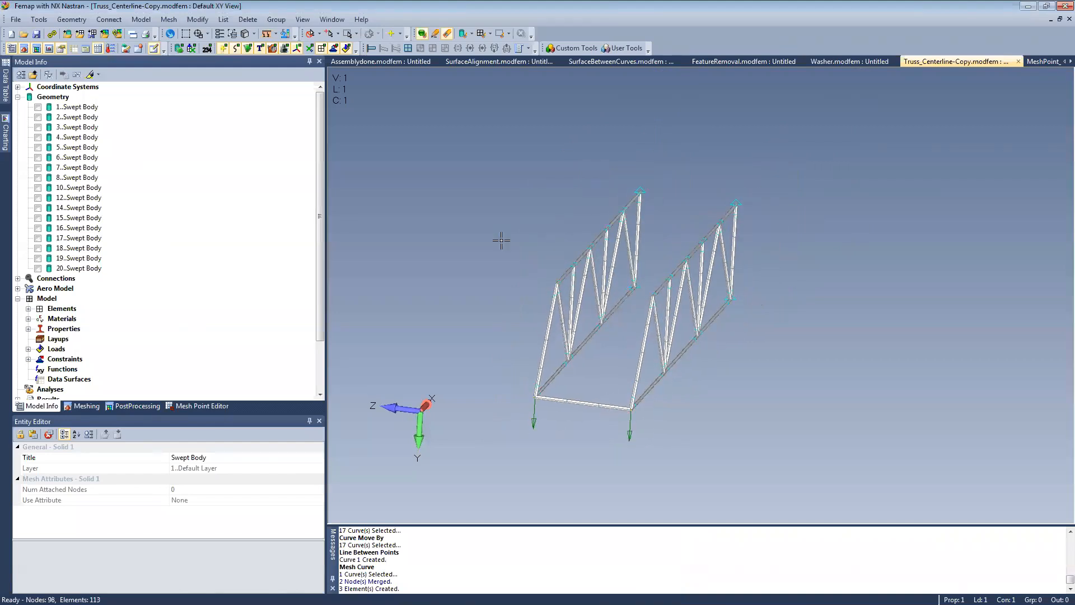
Set up a copy of the cross member's three elements with their geometry, using Move to Location and AutoRepeat Copy.
left_click(68, 21)
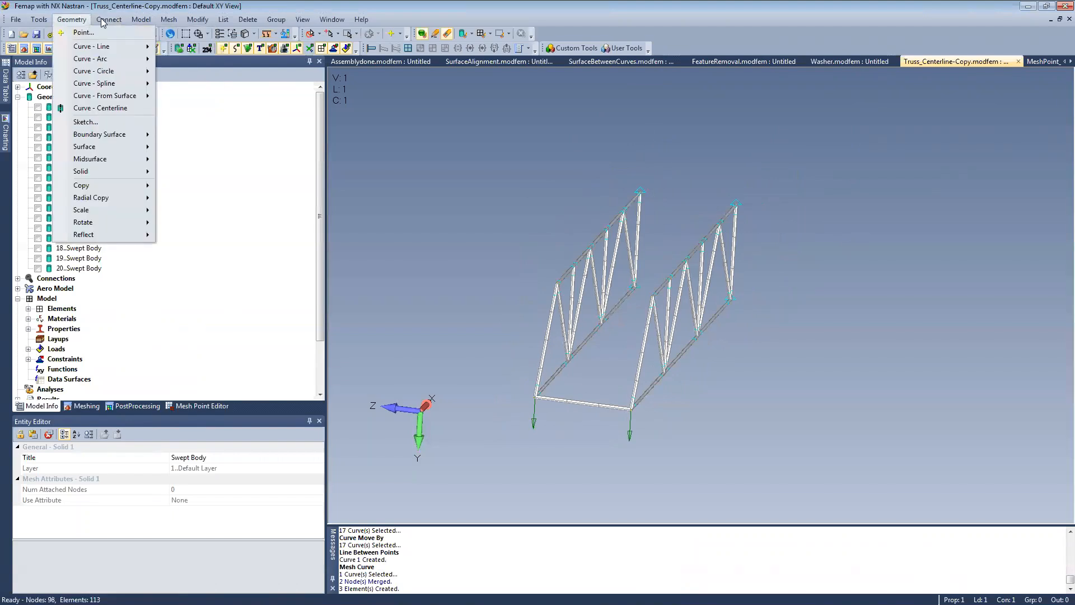
mouse_move(168, 20)
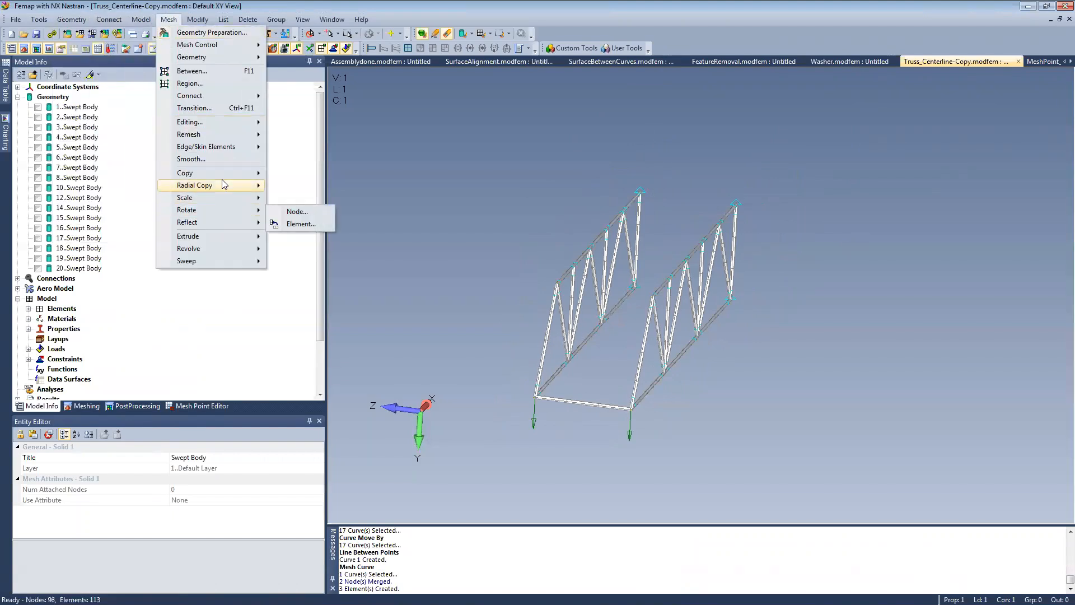
mouse_move(224, 172)
left_click(305, 185)
left_click(611, 424)
left_click(593, 418)
left_click(572, 415)
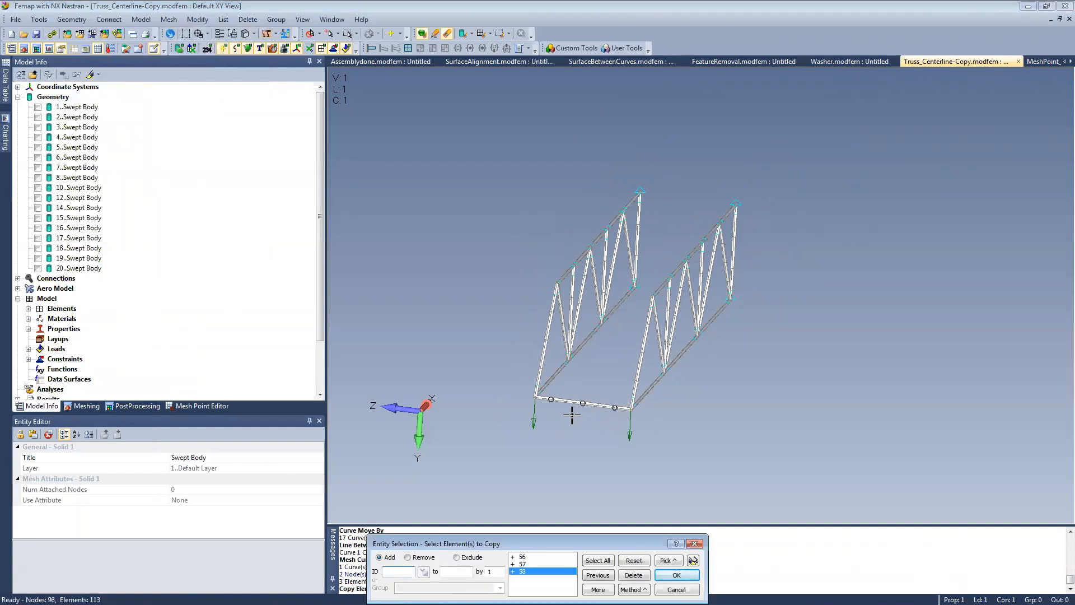
middle_click(572, 415)
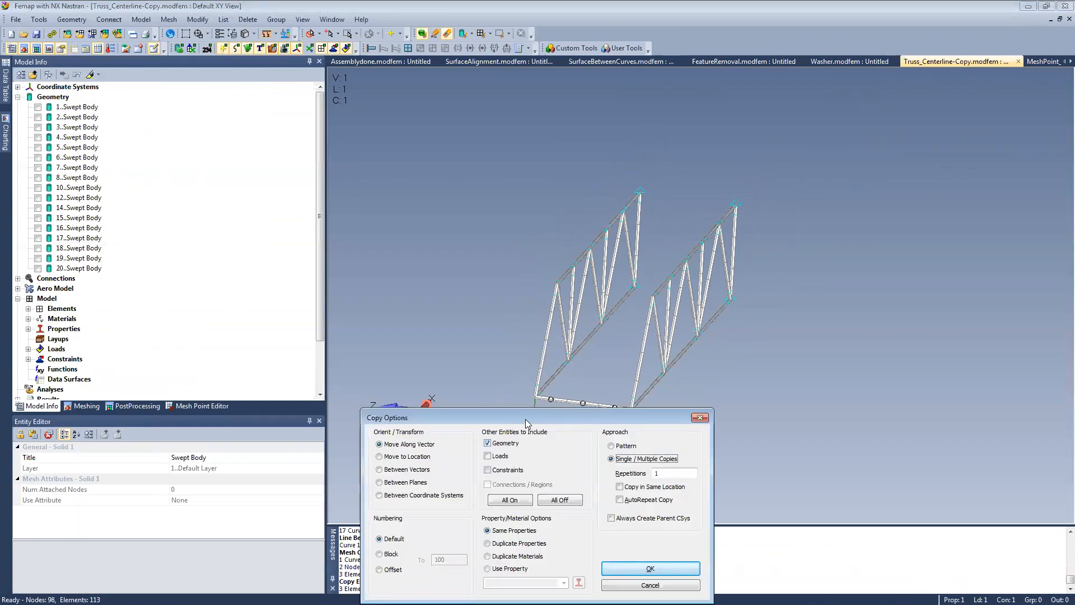
left_click_drag(525, 419, 823, 340)
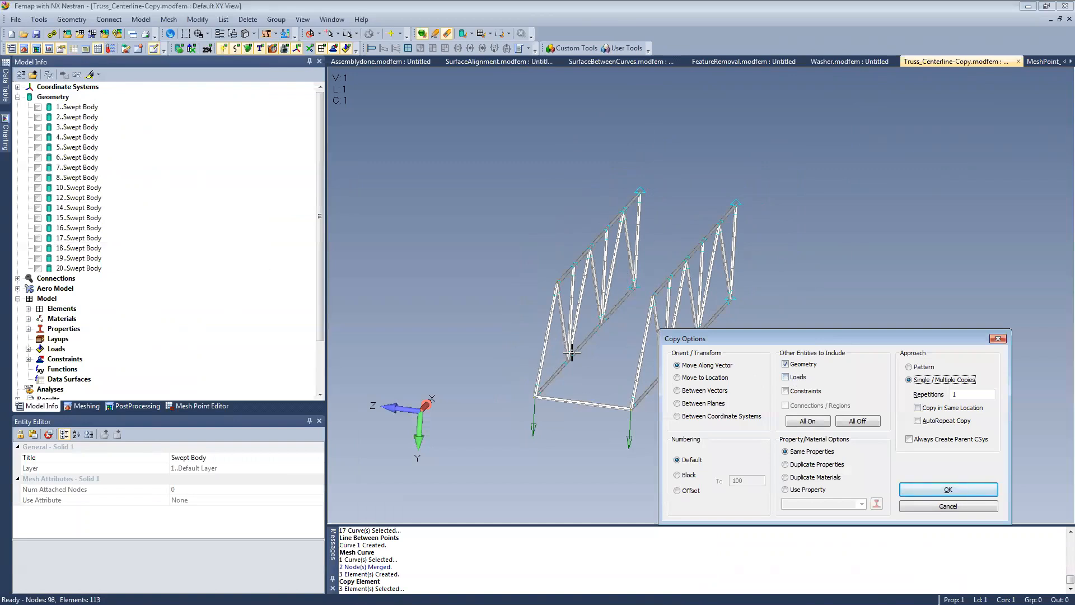
left_click(692, 380)
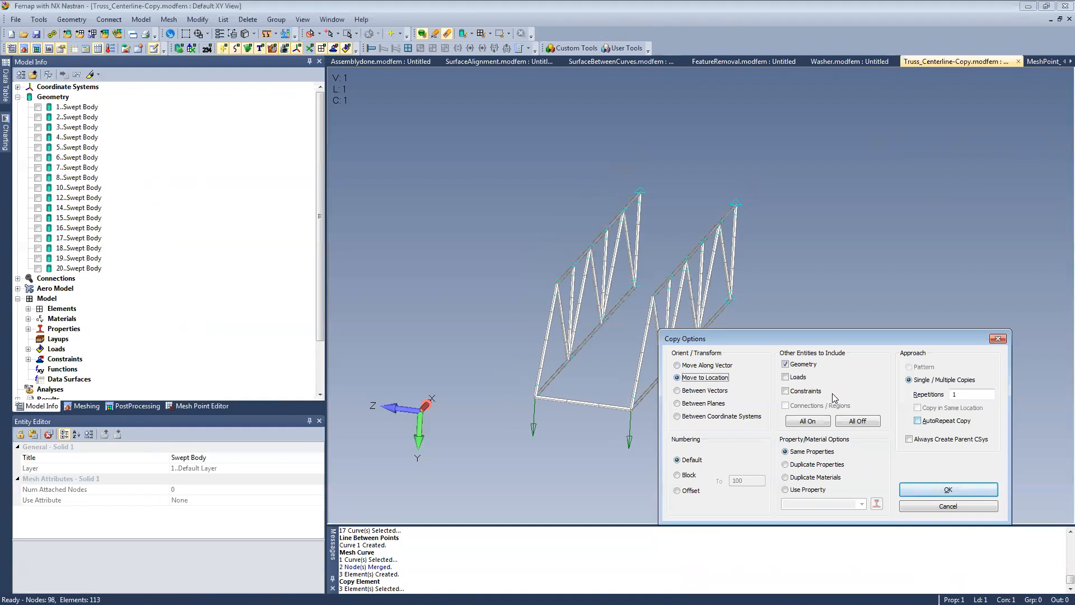
left_click(918, 420)
left_click(947, 490)
Copy the cross member from the loaded end point to each of the other joints along the upper and lower chords.
middle_click_drag(682, 311, 703, 321)
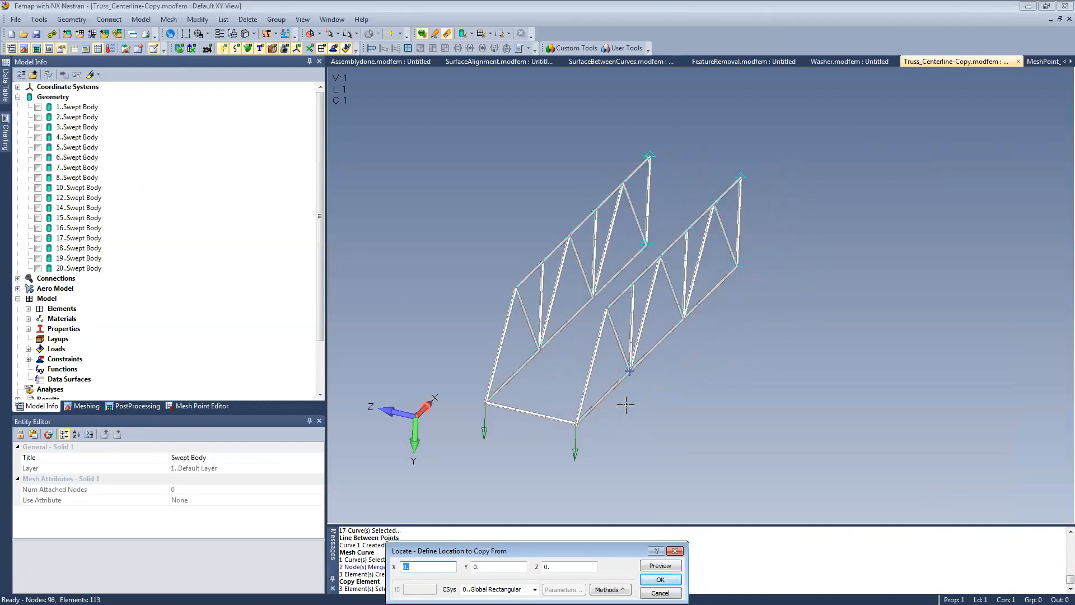
left_click(593, 428)
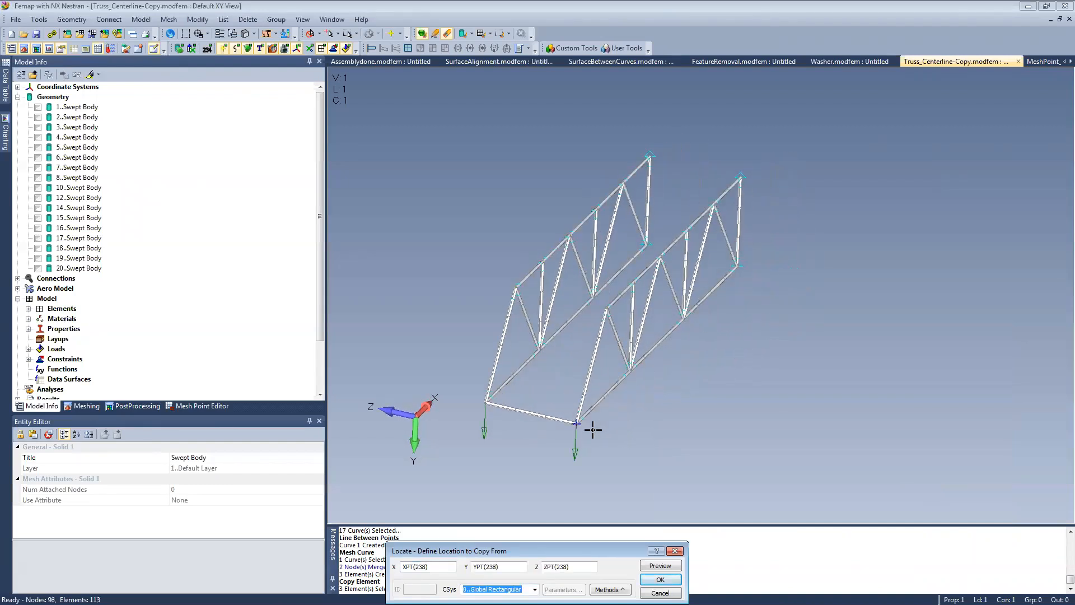
key("Return")
left_click(610, 320)
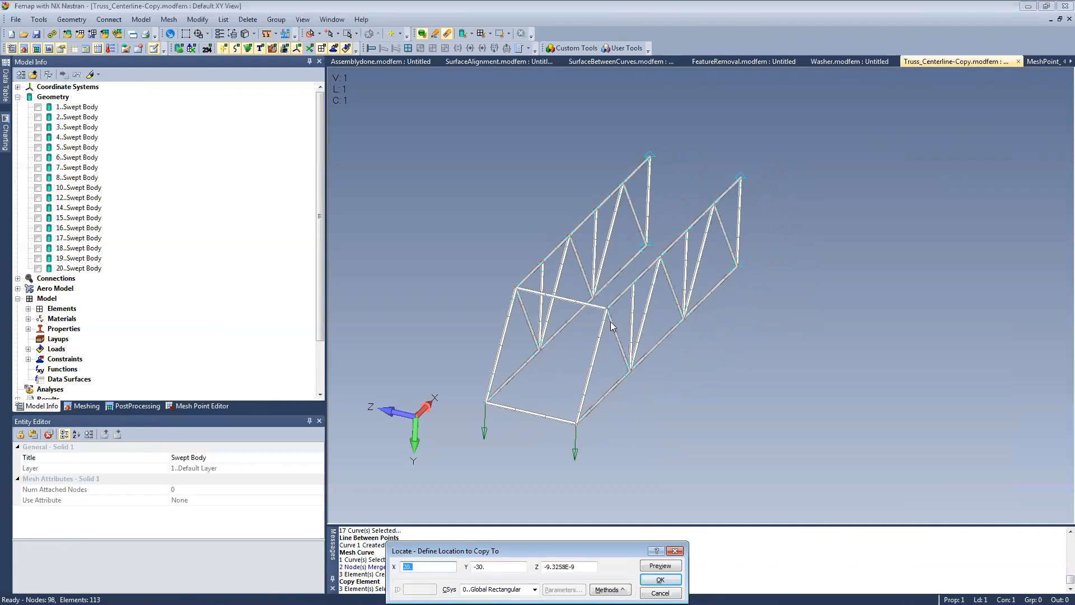
key("Return")
key("Return")
key("Return")
key("Return")
key("Return")
key("Return")
key("Escape")
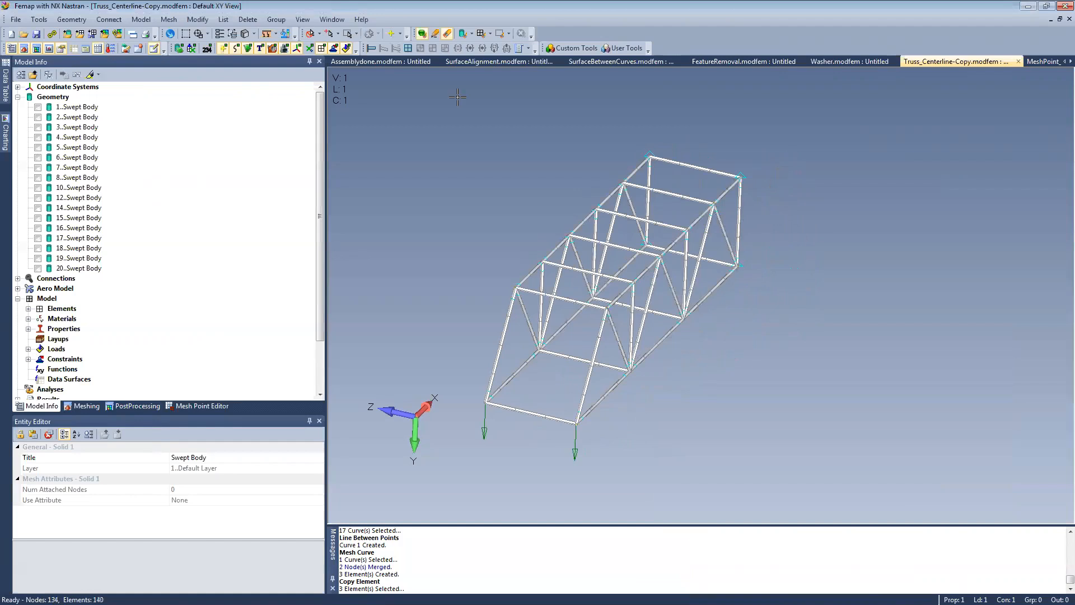
Hide the mesh to examine the copied curves between the trusses and show it again.
left_click(318, 49)
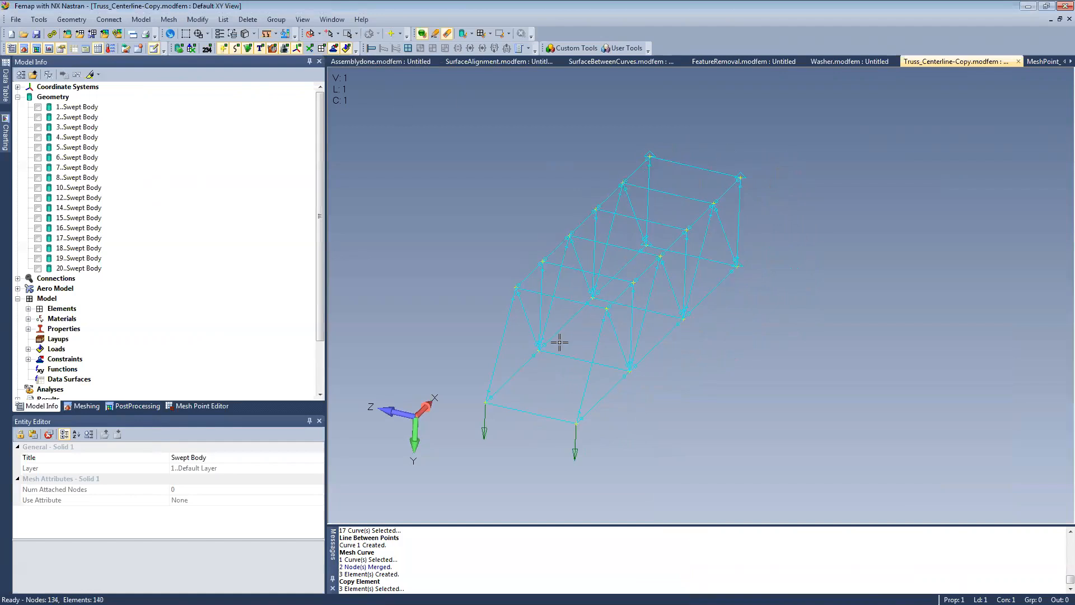
left_click(323, 48)
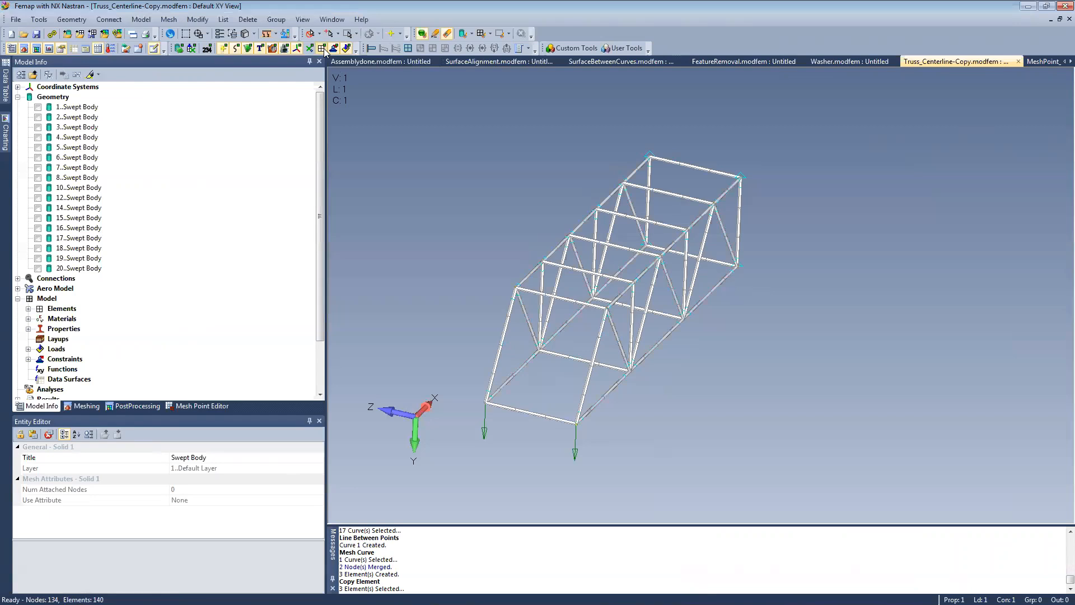
middle_click_drag(749, 193, 691, 207)
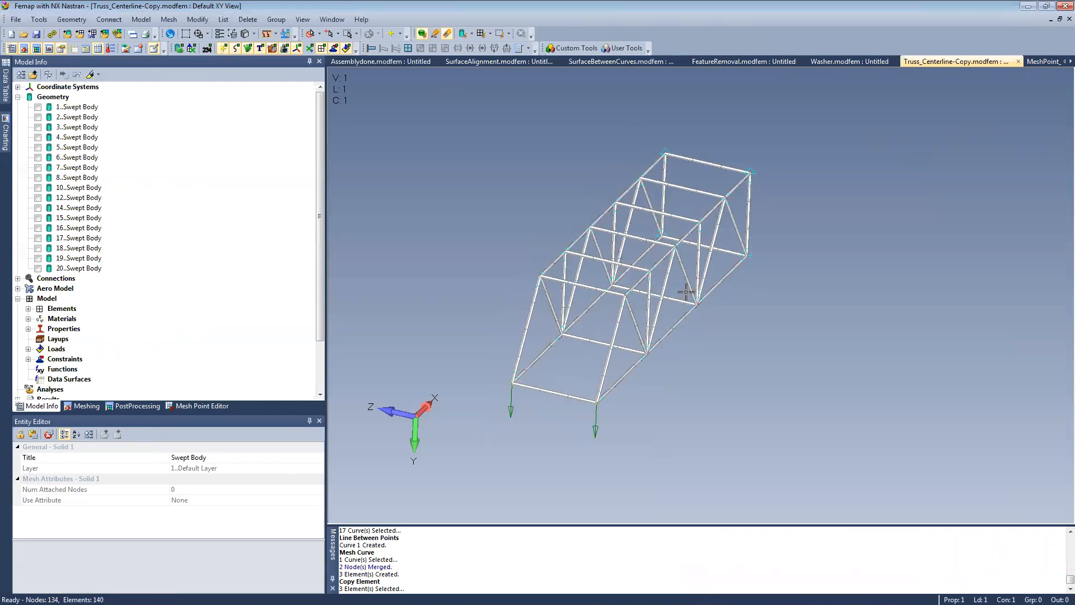
Check all nodes in the model for coincidence and merge the coincident ones.
left_click(39, 19)
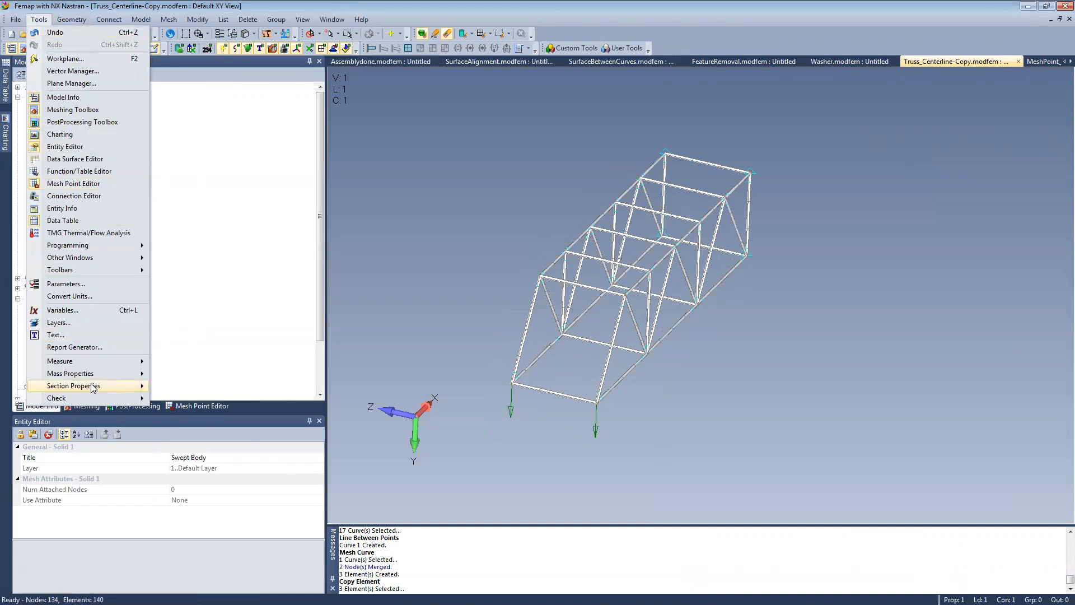
mouse_move(88, 397)
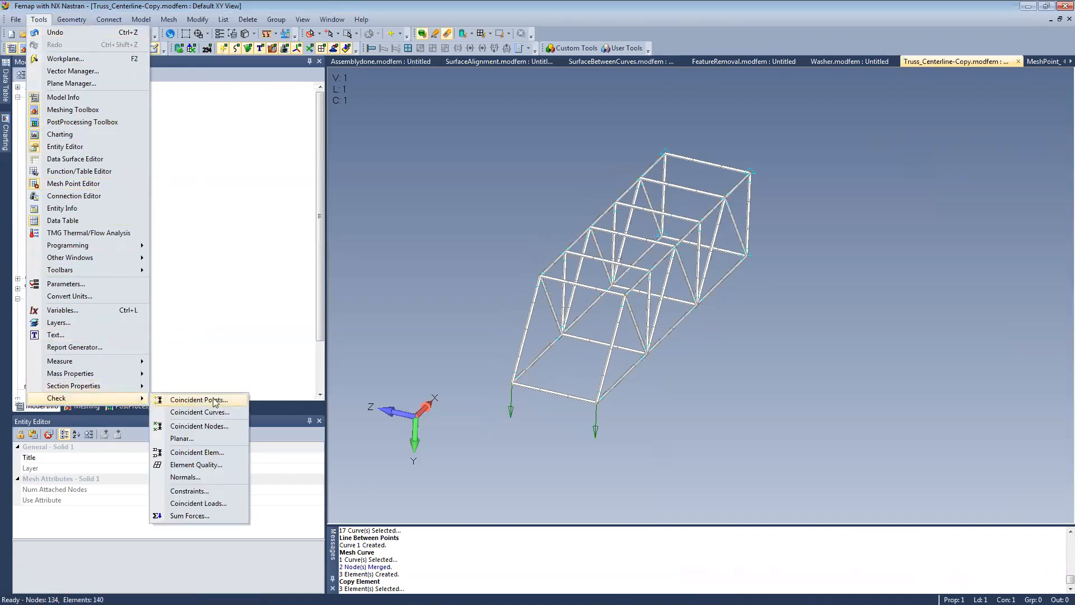
left_click(222, 425)
left_click(598, 560)
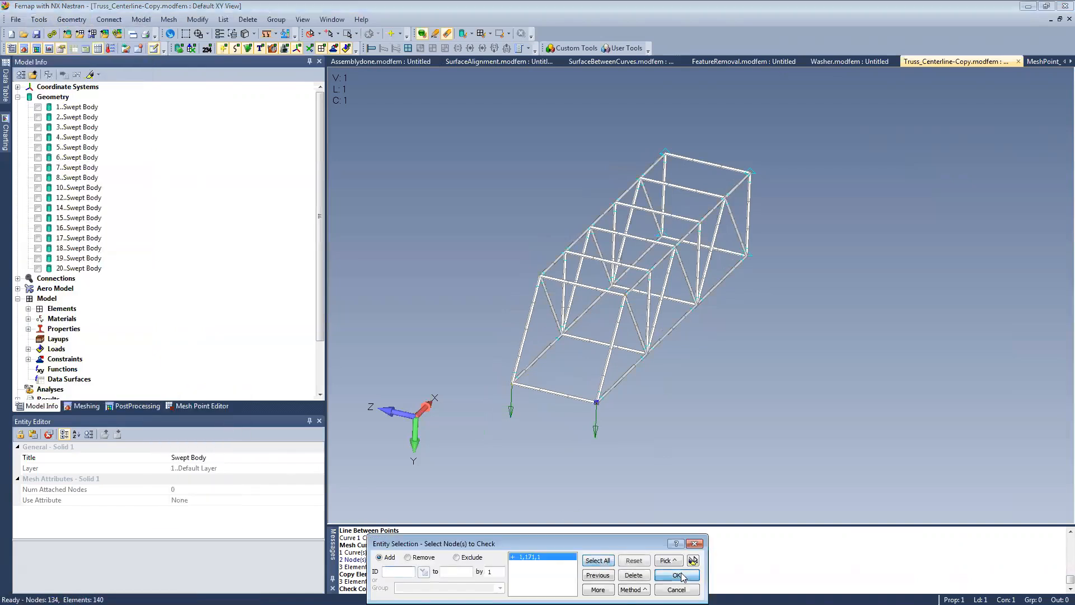
left_click(681, 575)
left_click(559, 356)
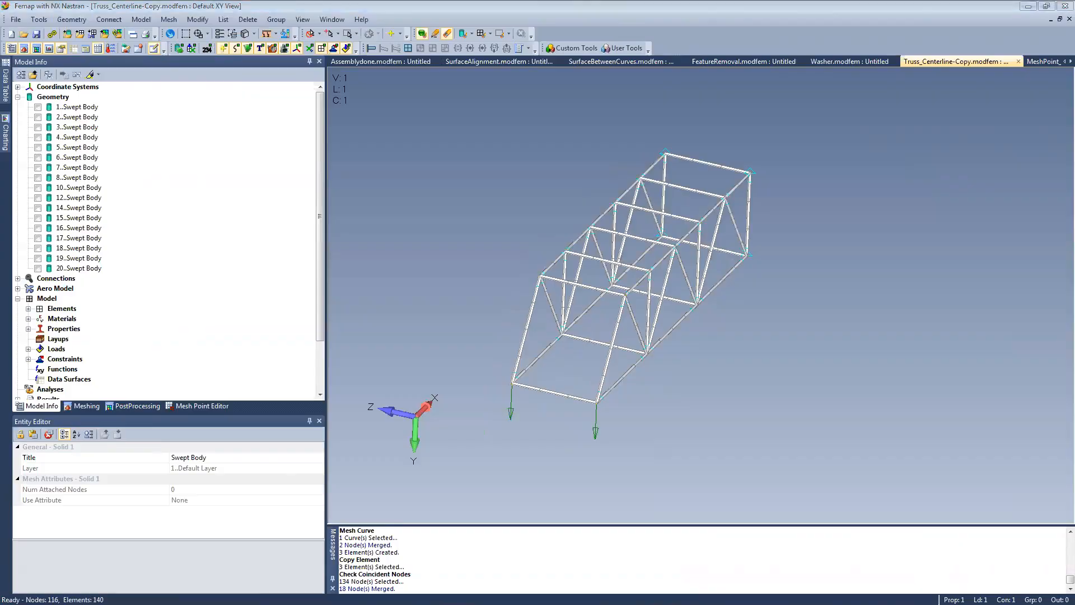
Switch to the PowerPoint presentation and run the slide show on to the Mesh Point Editor slide.
key("alt+Tab")
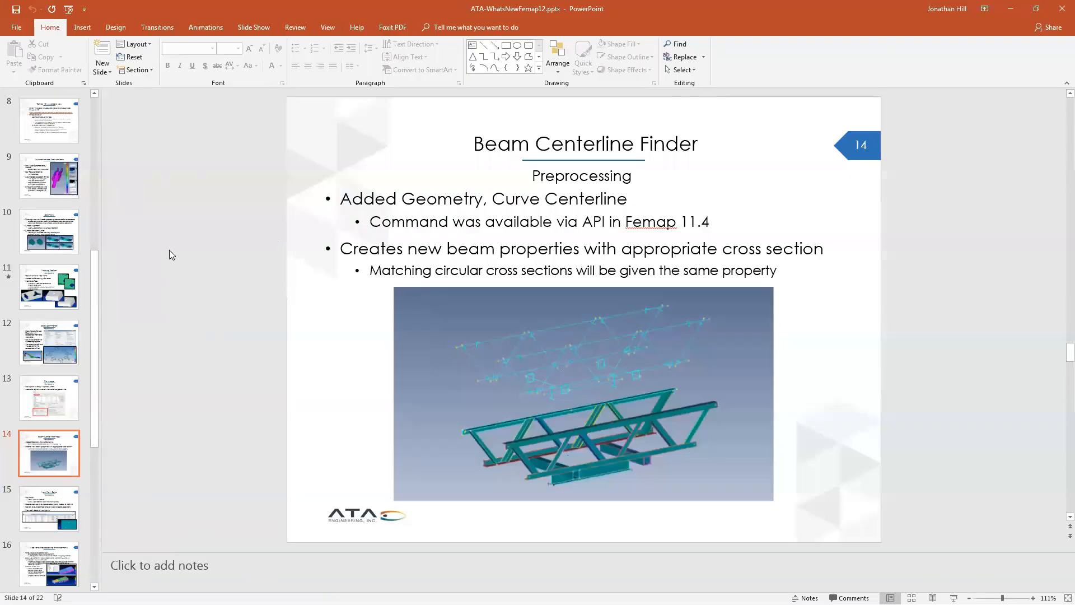
key("shift+F5")
key("Right")
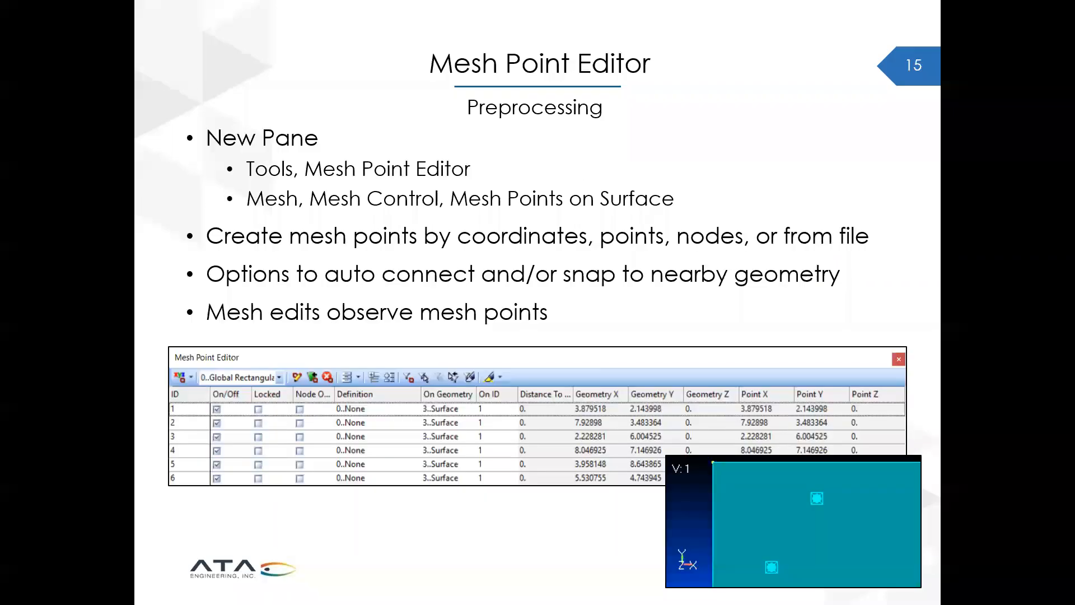